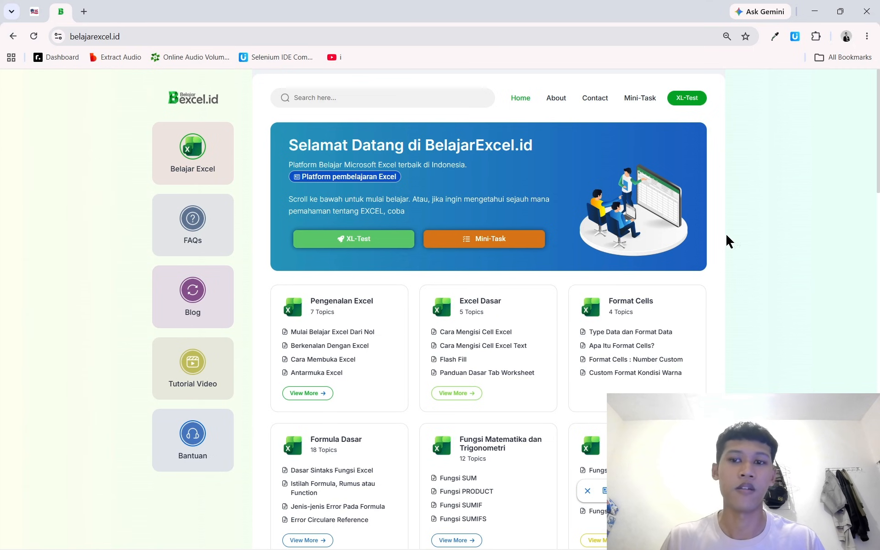
scroll(655, 207, "down", 4)
scroll(642, 295, "down", 2)
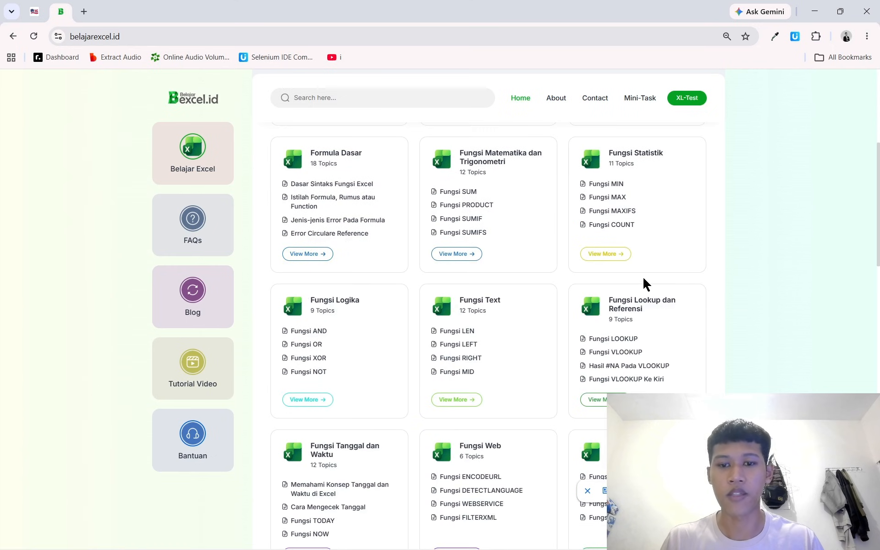
scroll(651, 279, "down", 4)
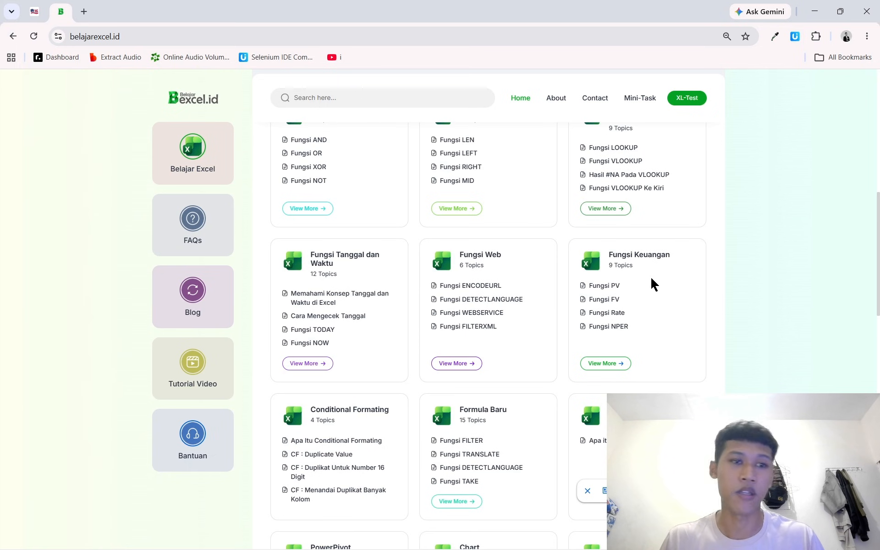
scroll(652, 278, "up", 6)
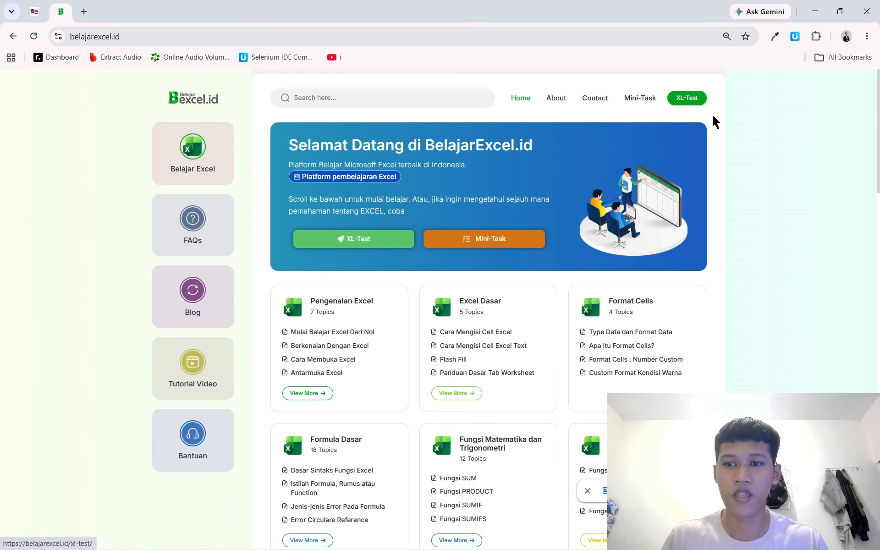
Load the belajarexcel.id home page by entering its web address.
left_click(133, 35)
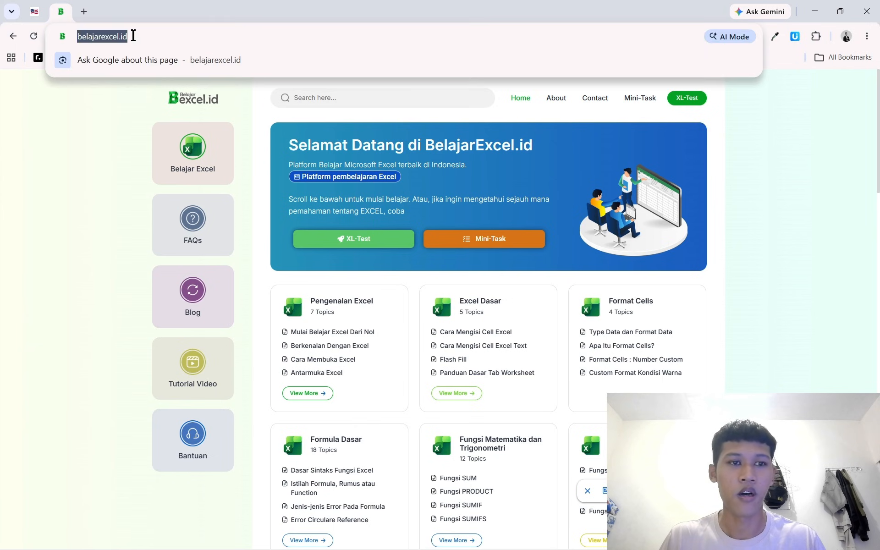
type("belajar")
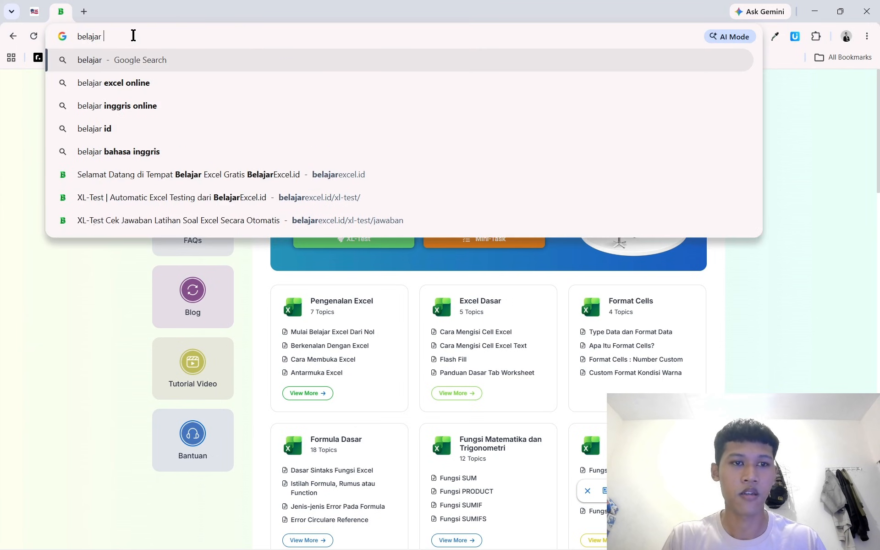
key("BackSpace")
type("excedl")
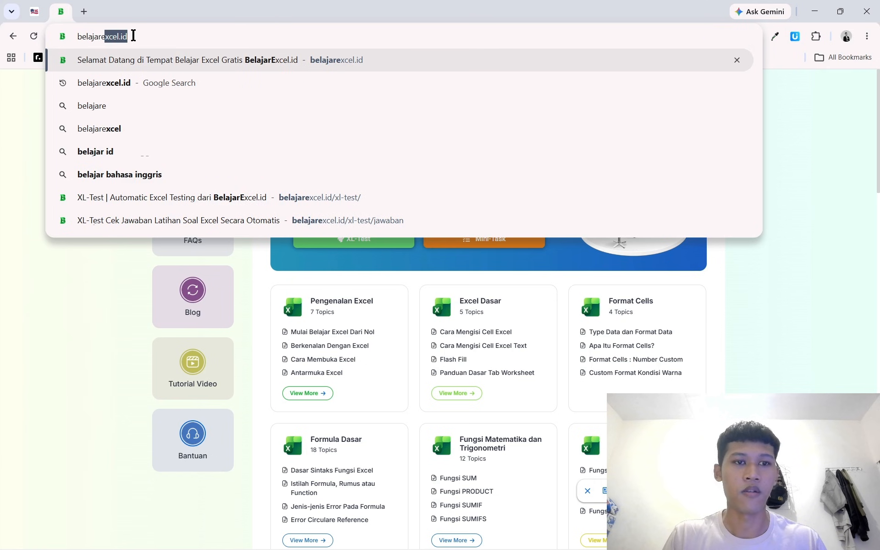
key("BackSpace")
key("BackSpace")
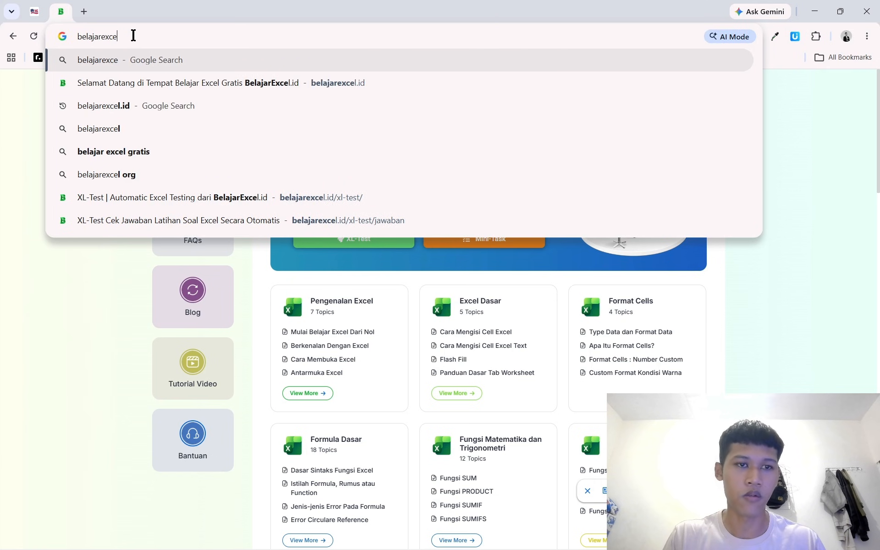
type("l.id")
key("Return")
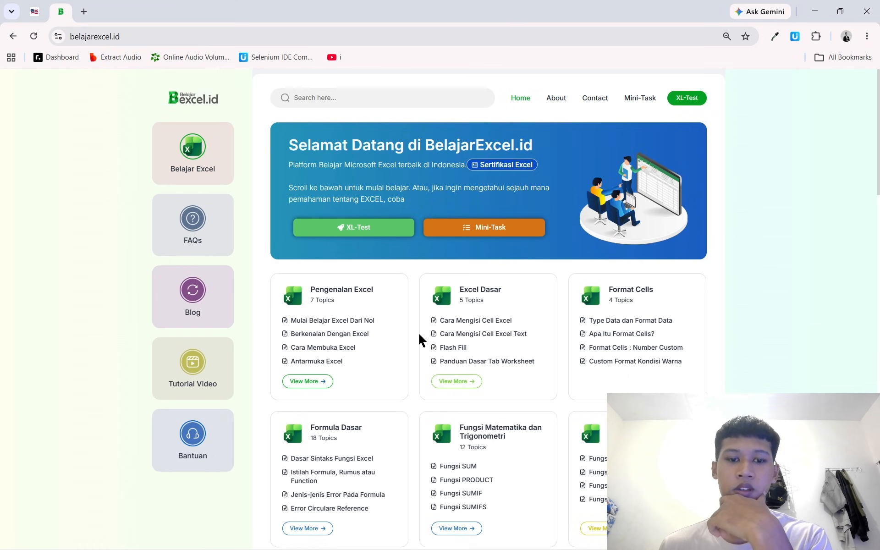
Open the XL-Test section from the home page and go to its Bank Soal question list.
scroll(417, 331, "down", 2)
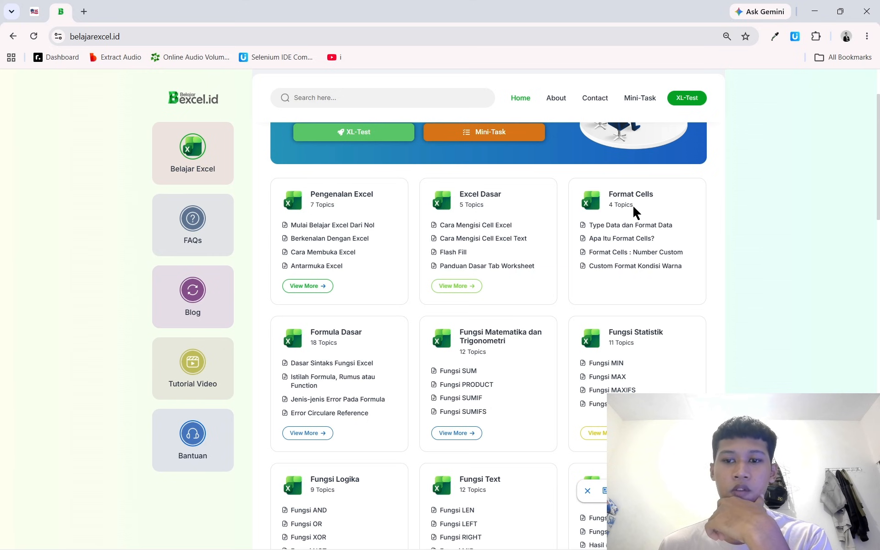
scroll(389, 266, "down", 2)
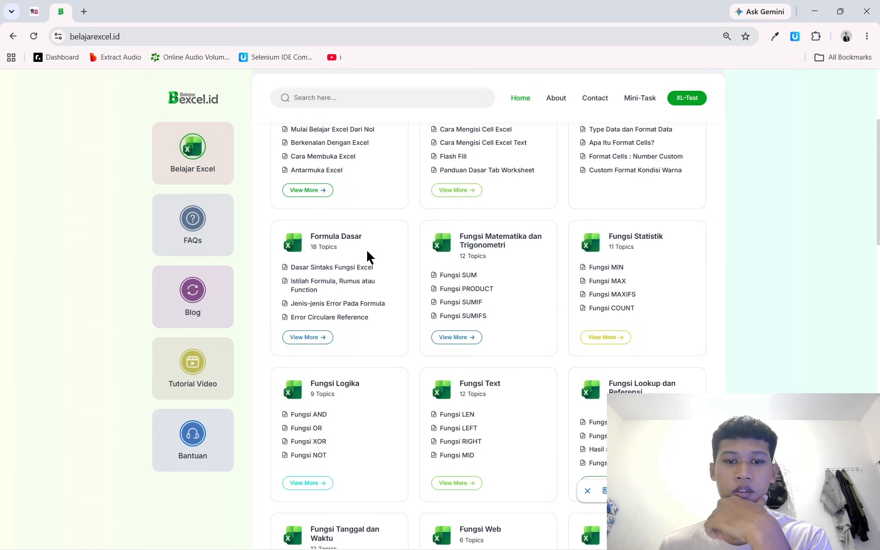
scroll(477, 263, "down", 12)
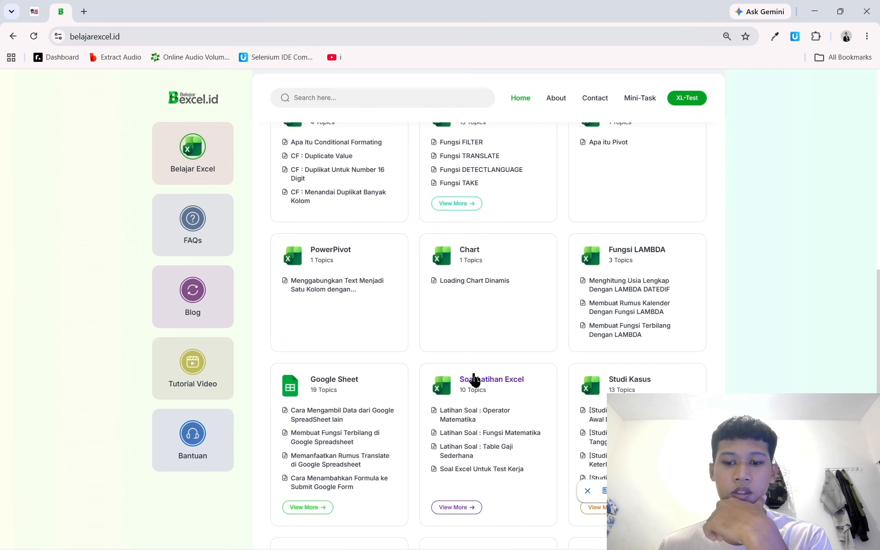
scroll(475, 361, "up", 8)
scroll(481, 358, "up", 2)
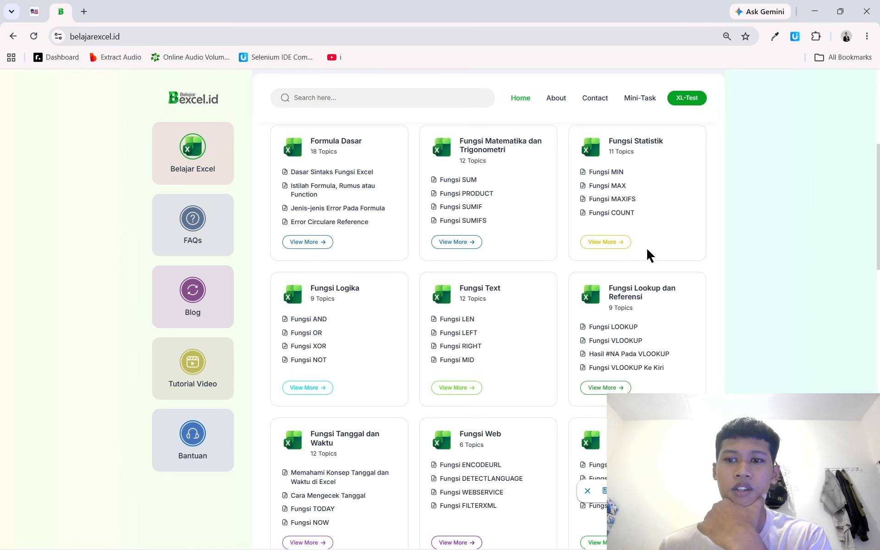
scroll(650, 202, "up", 6)
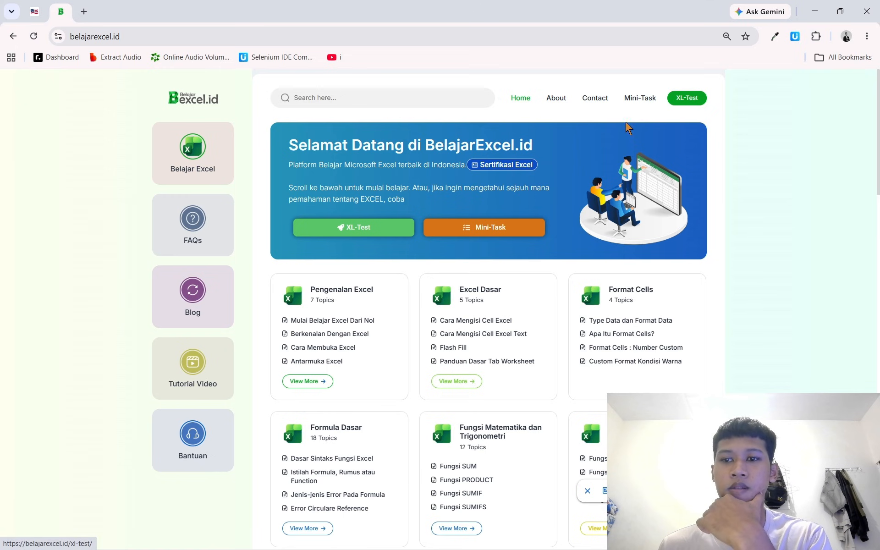
left_click(678, 102)
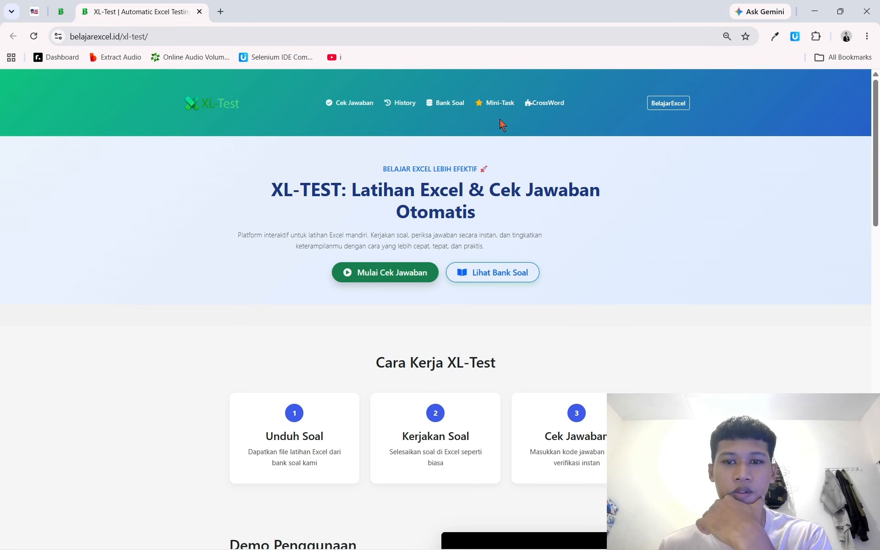
left_click(447, 103)
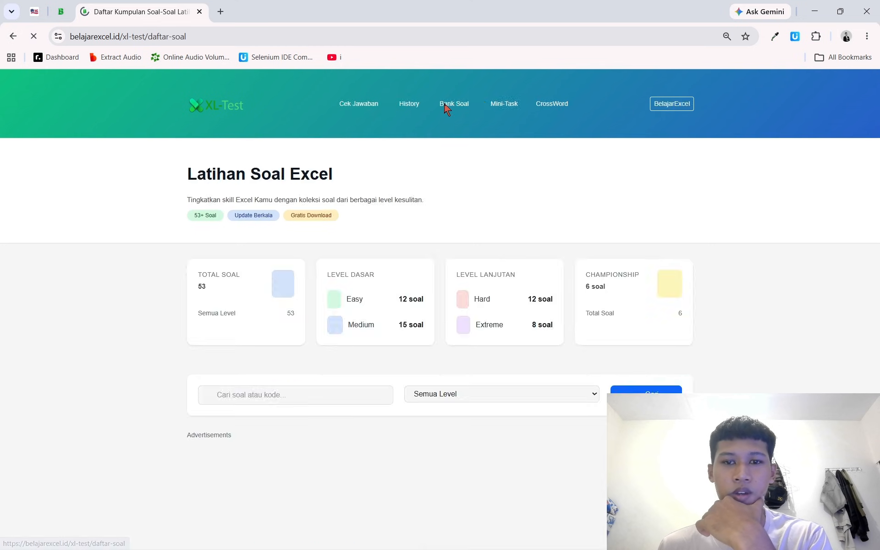
Look through the Excel exercise list, examining the difficulty levels, exercise cards, page numbers and search filter.
scroll(440, 196, "down", 4)
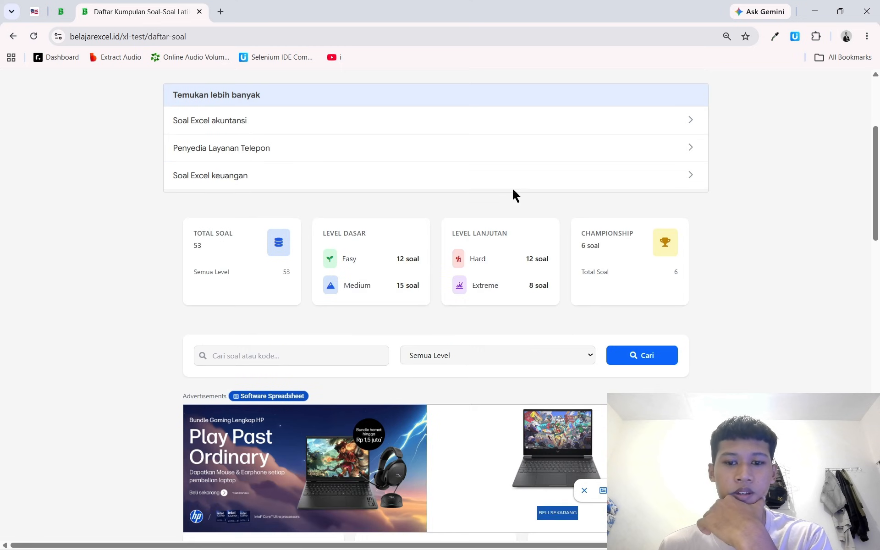
scroll(512, 186, "down", 2)
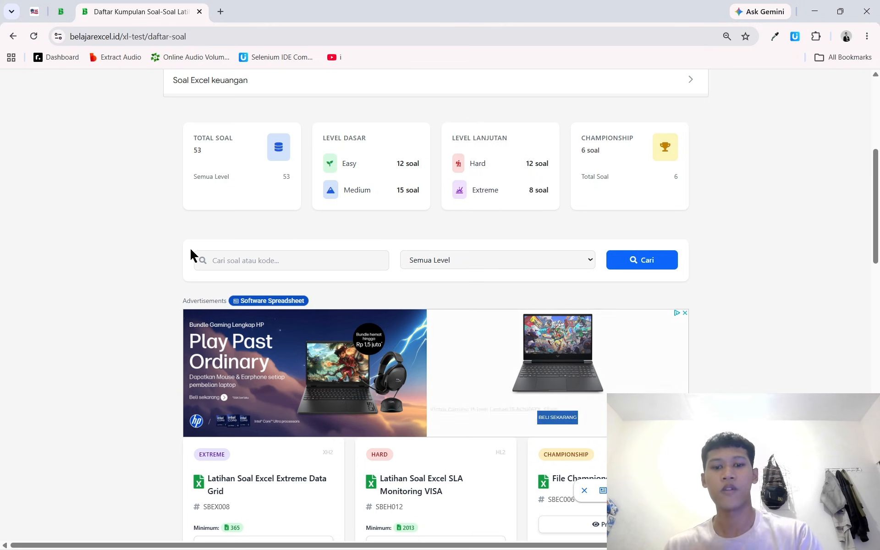
scroll(177, 252, "down", 4)
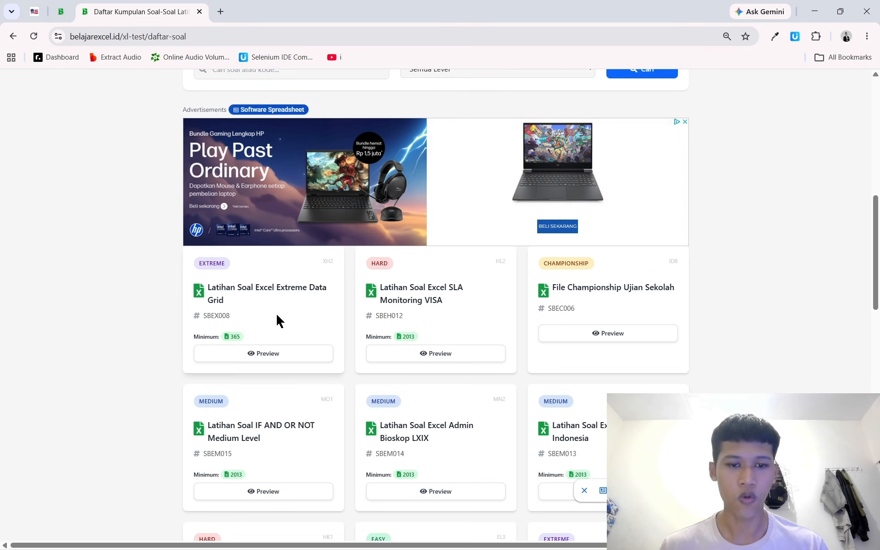
scroll(381, 311, "down", 2)
scroll(432, 271, "down", 4)
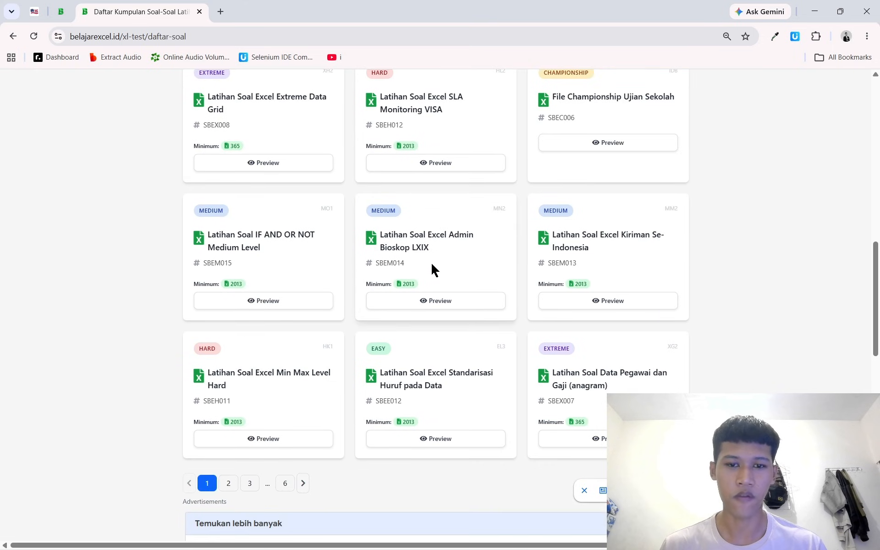
scroll(432, 278, "down", 2)
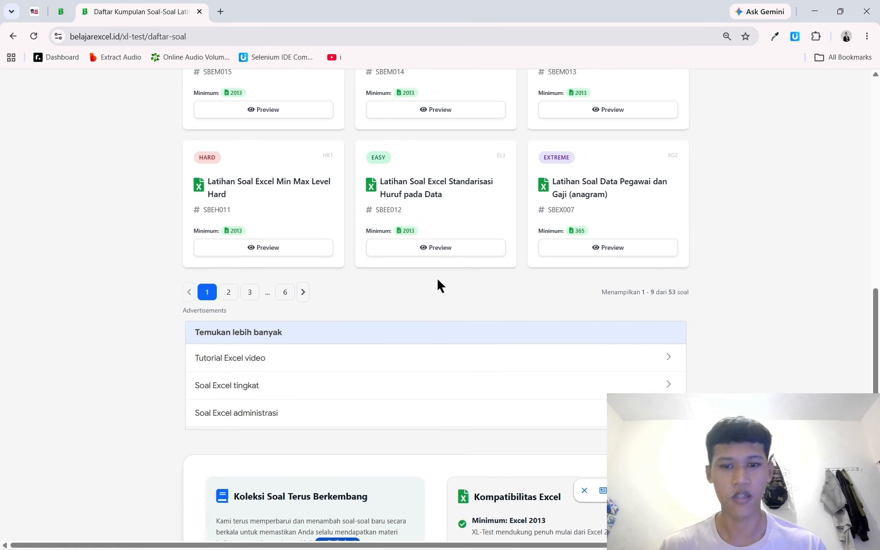
scroll(438, 282, "down", 2)
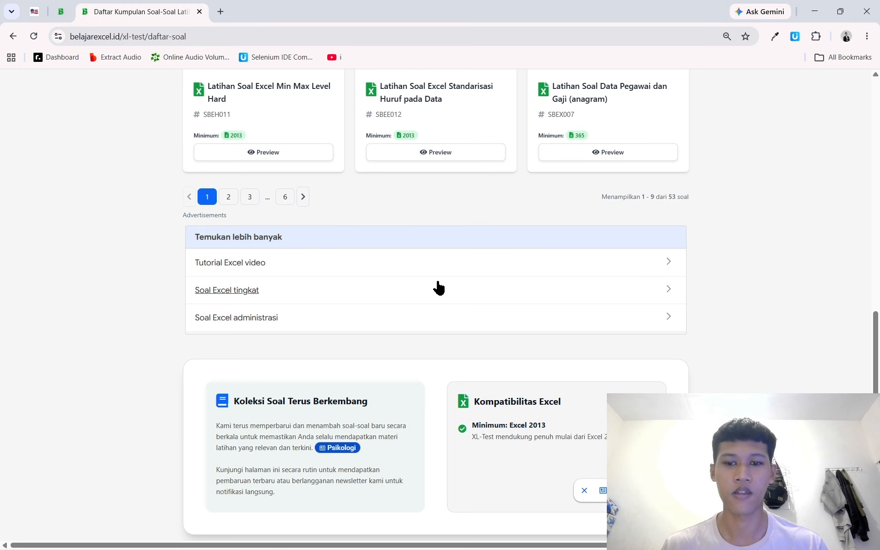
scroll(438, 284, "up", 6)
scroll(440, 287, "up", 2)
scroll(440, 287, "up", 6)
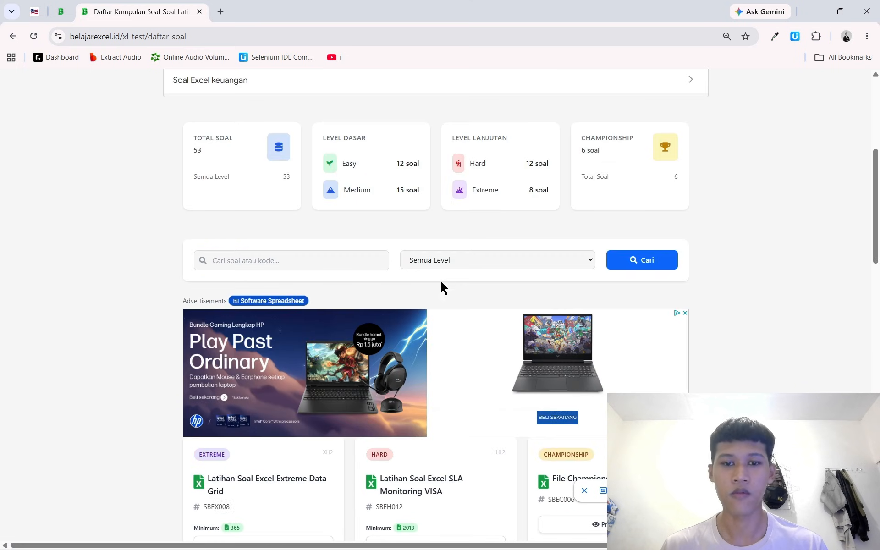
scroll(466, 211, "up", 4)
scroll(444, 357, "down", 2)
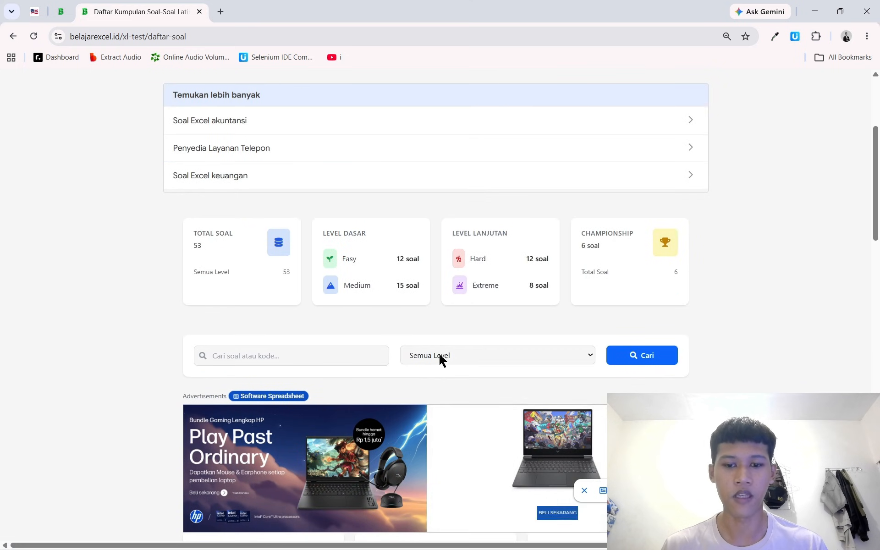
Filter the exercise list to the Easy level.
left_click(442, 359)
left_click(444, 387)
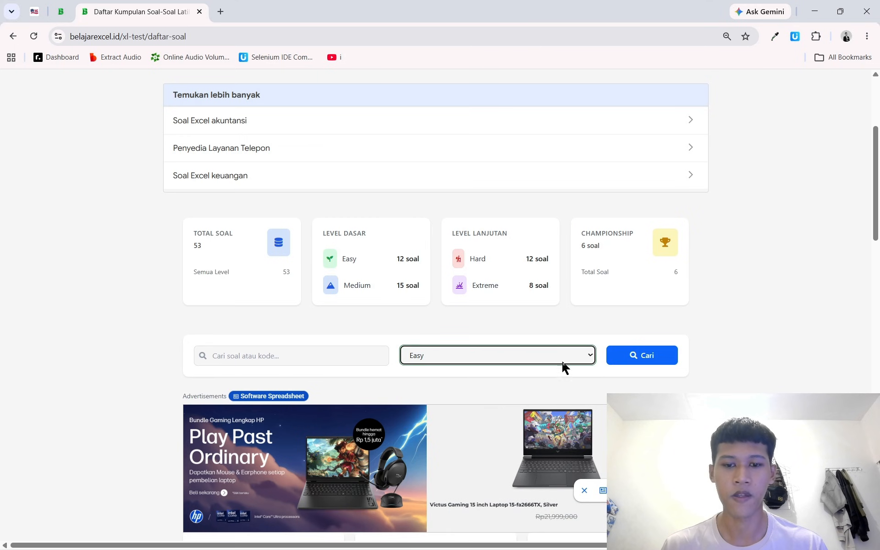
scroll(651, 263, "down", 4)
left_click(647, 167)
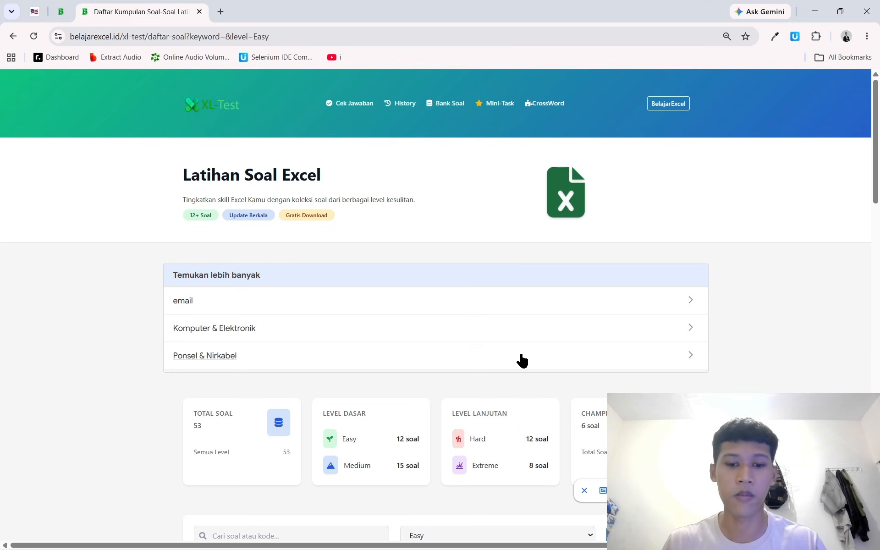
Review the Easy exercises and go to page 2 of the filtered list.
scroll(522, 360, "down", 2)
scroll(521, 355, "down", 2)
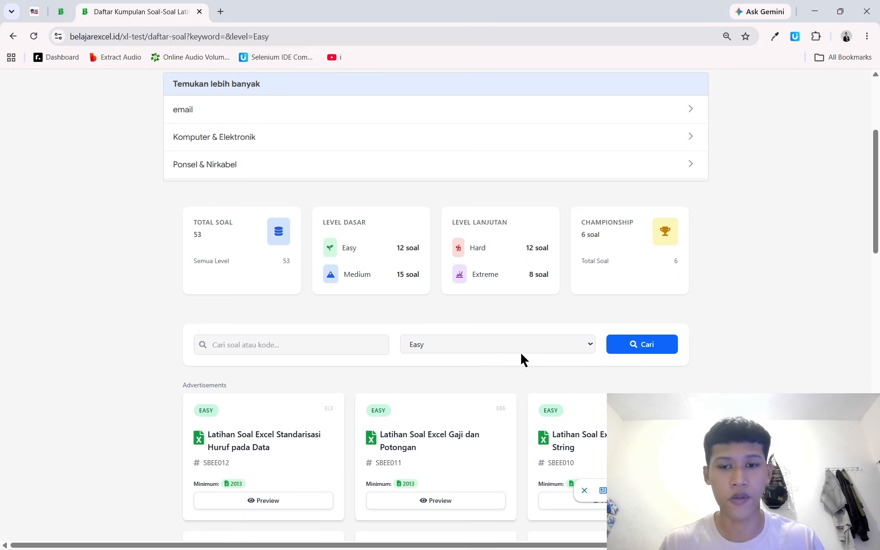
scroll(522, 360, "down", 2)
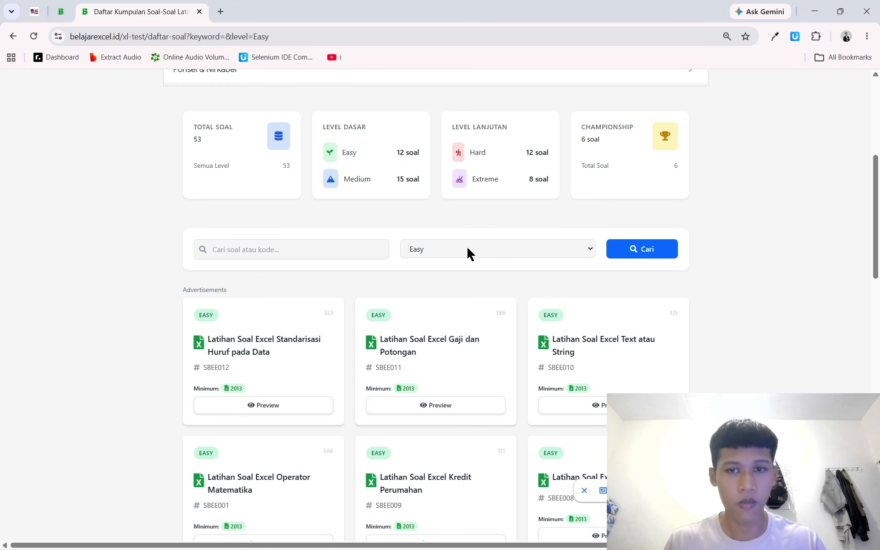
scroll(467, 250, "up", 2)
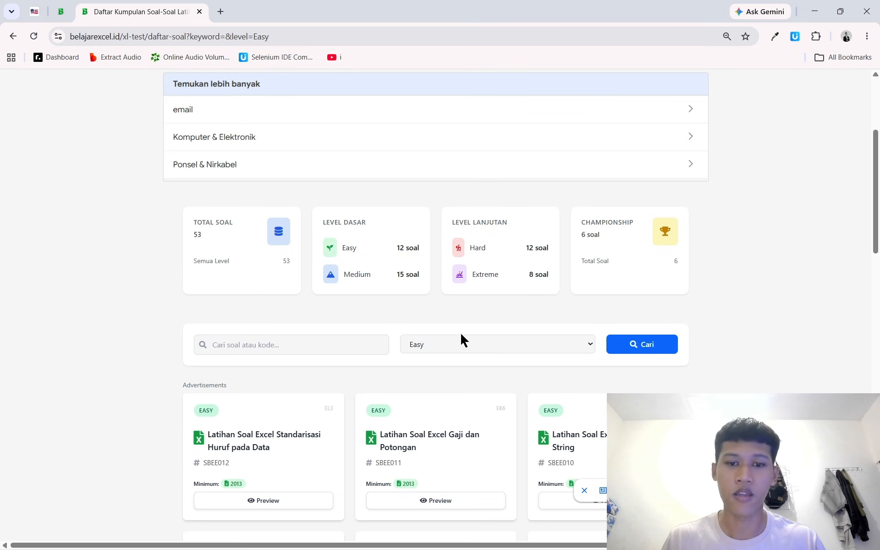
scroll(494, 308, "down", 6)
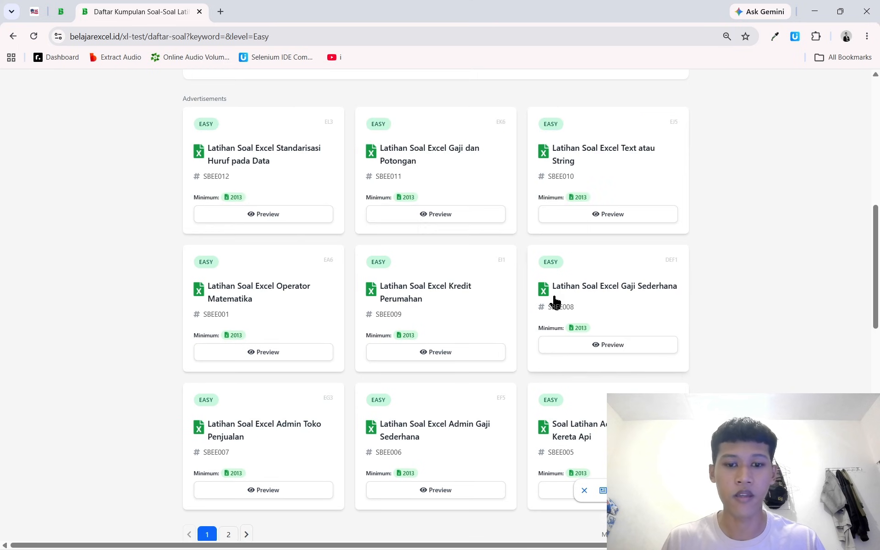
scroll(550, 338, "down", 2)
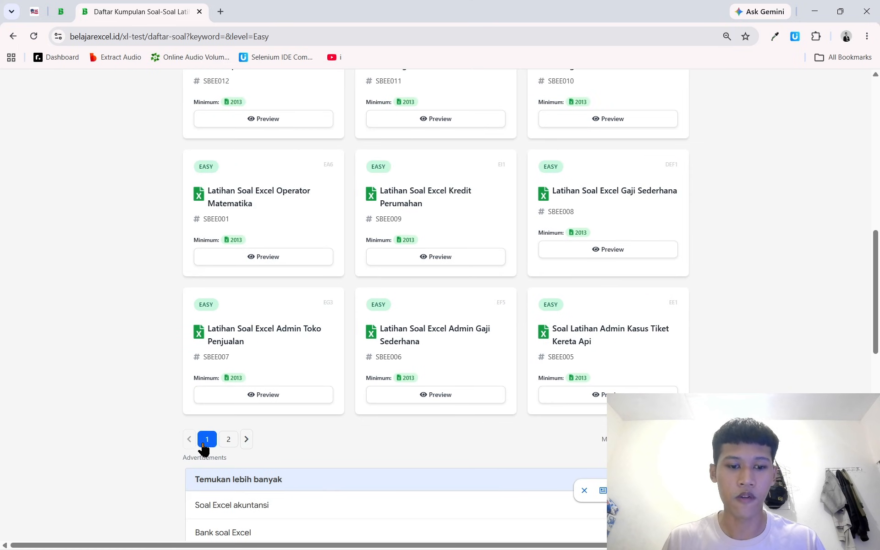
left_click(228, 440)
scroll(460, 311, "down", 4)
scroll(522, 311, "down", 4)
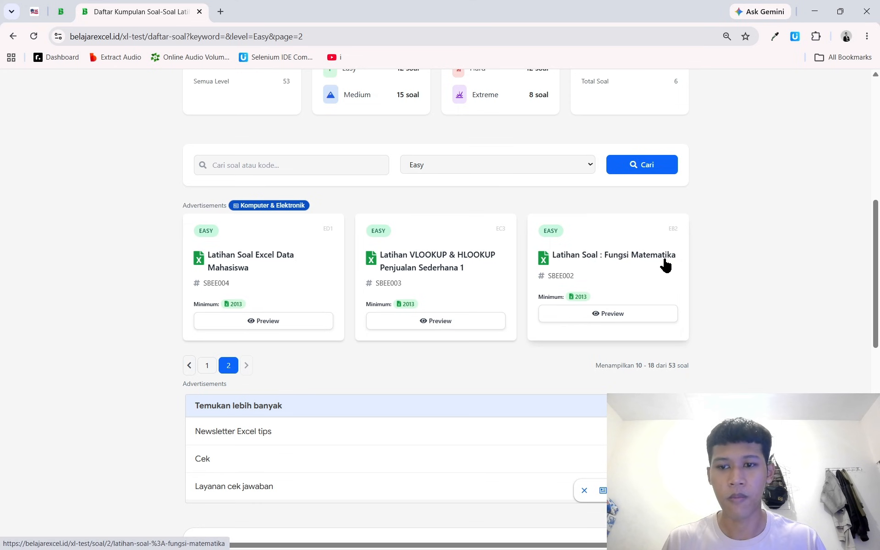
Preview the exercise "Latihan Soal : Fungsi Matematika" (SBEE002) and open its download page.
left_click(594, 316)
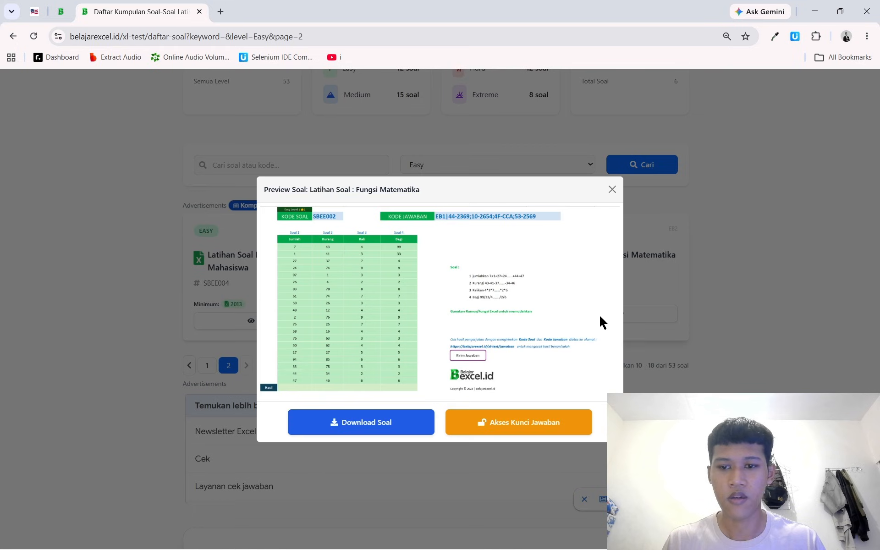
left_click(612, 190)
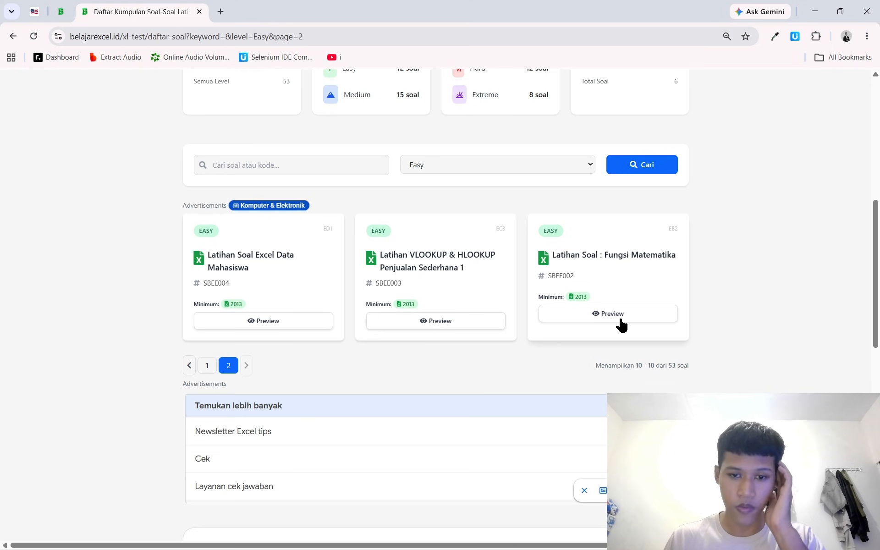
left_click(584, 322)
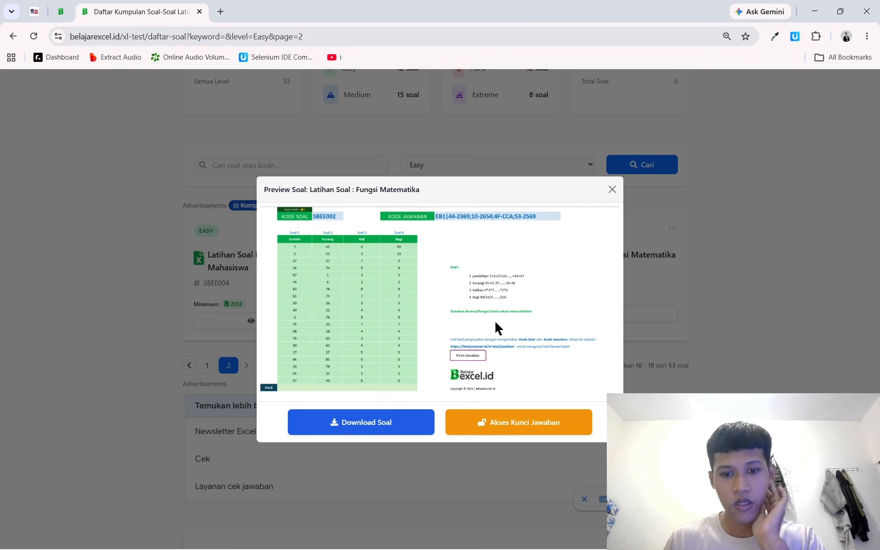
left_click(377, 429)
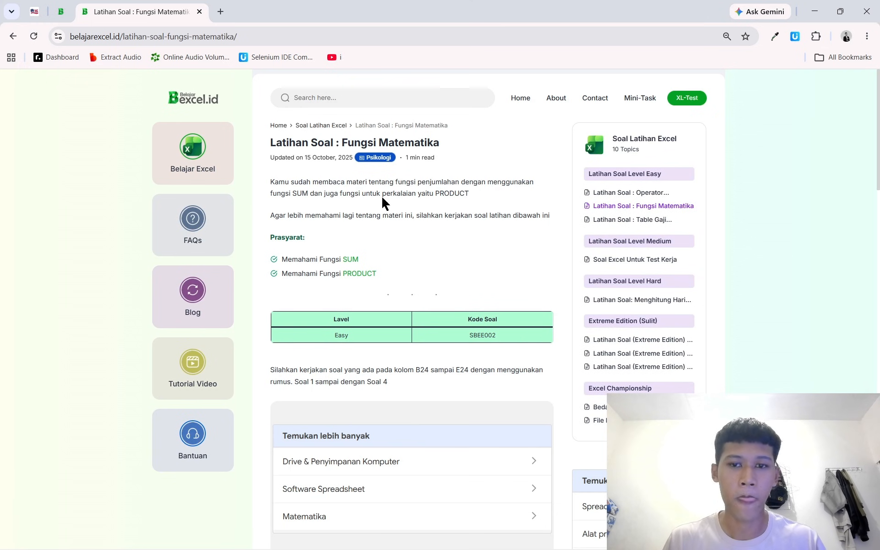
Read the exercise page's description, prerequisites, level and code table, and task instructions for Soal 1 to Soal 4.
left_click_drag(280, 216, 265, 183)
left_click(449, 216)
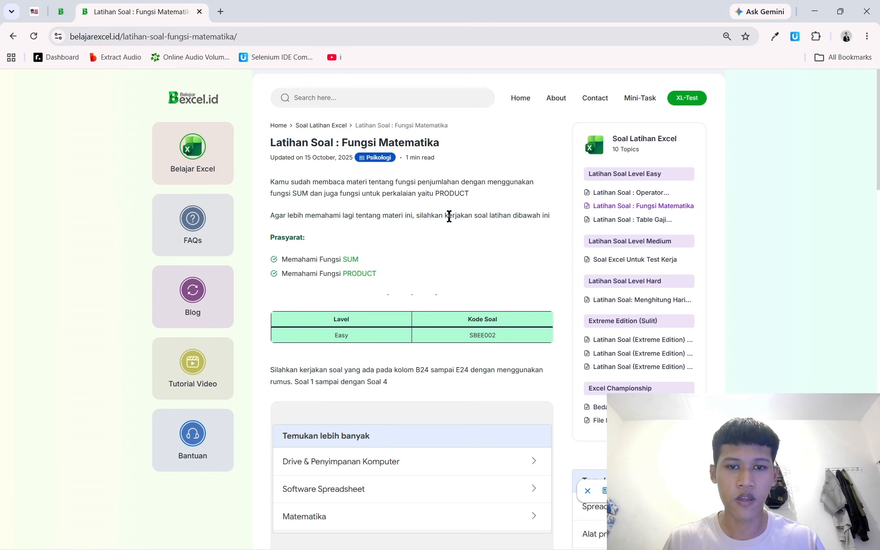
scroll(448, 216, "down", 2)
scroll(449, 216, "up", 2)
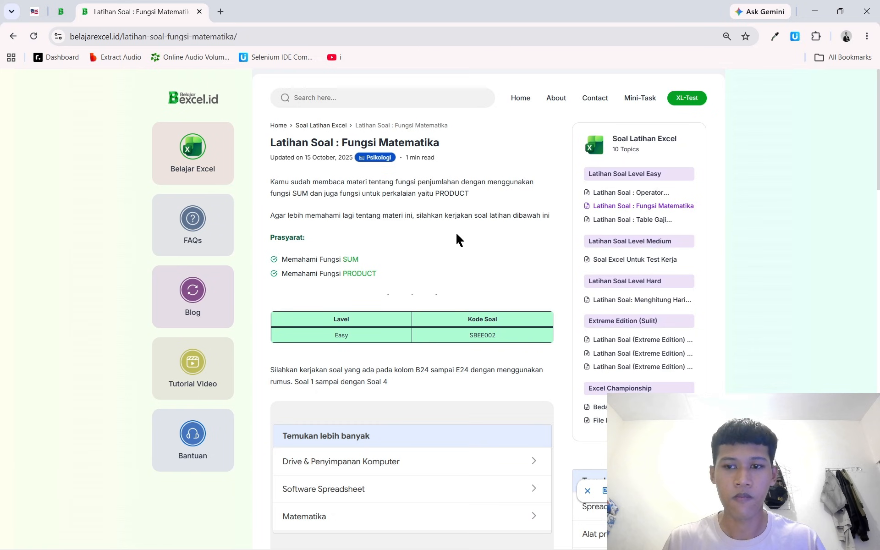
scroll(378, 234, "down", 2)
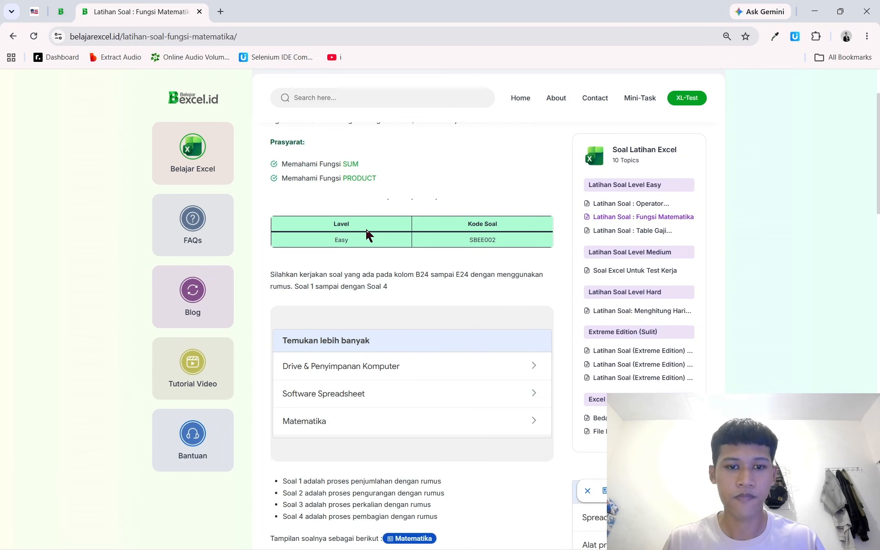
left_click_drag(307, 142, 261, 145)
left_click(320, 146)
left_click(319, 147)
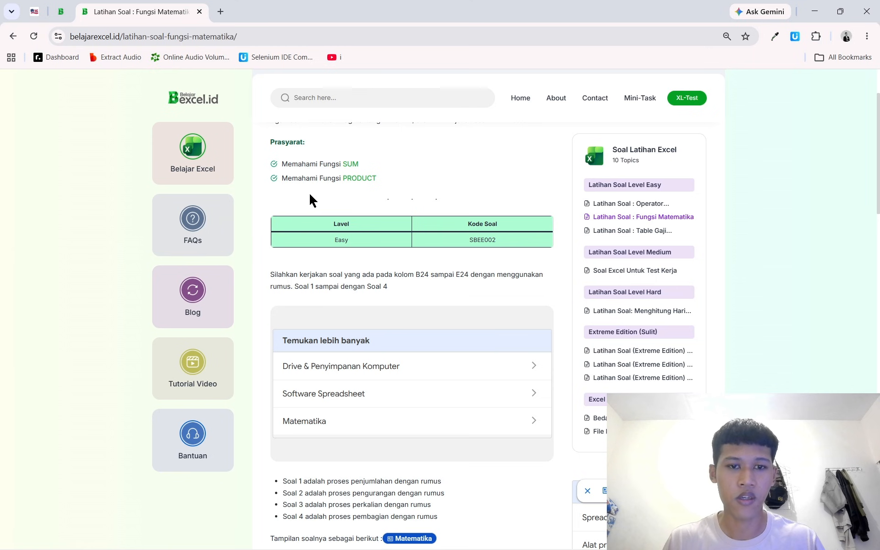
scroll(426, 197, "down", 2)
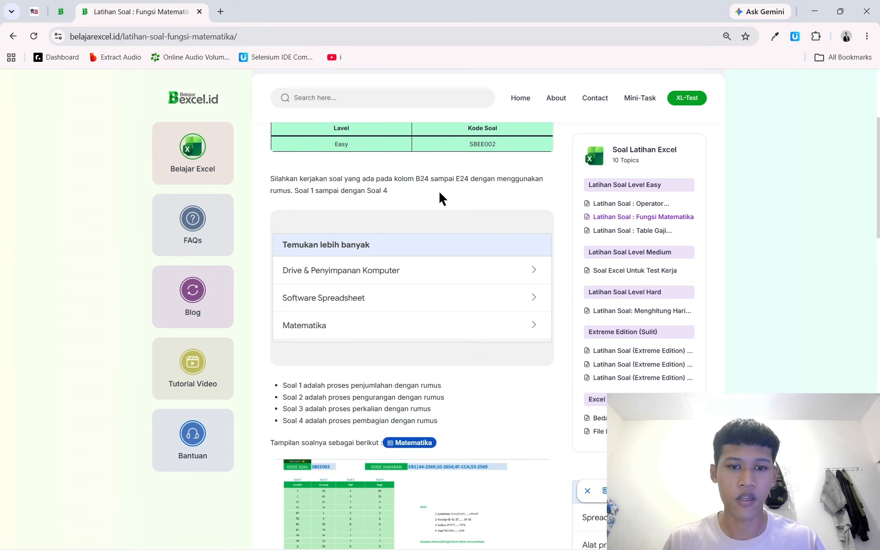
scroll(388, 231, "down", 10)
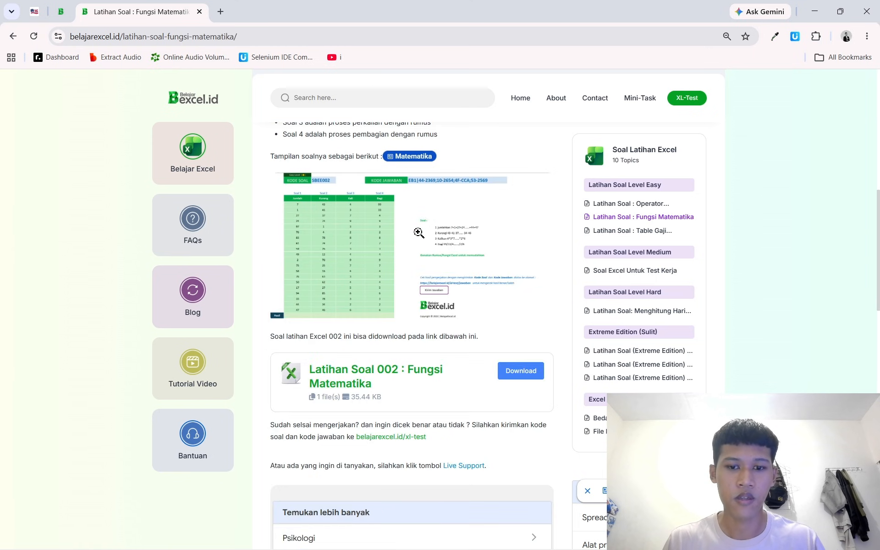
scroll(395, 225, "up", 6)
scroll(427, 225, "up", 4)
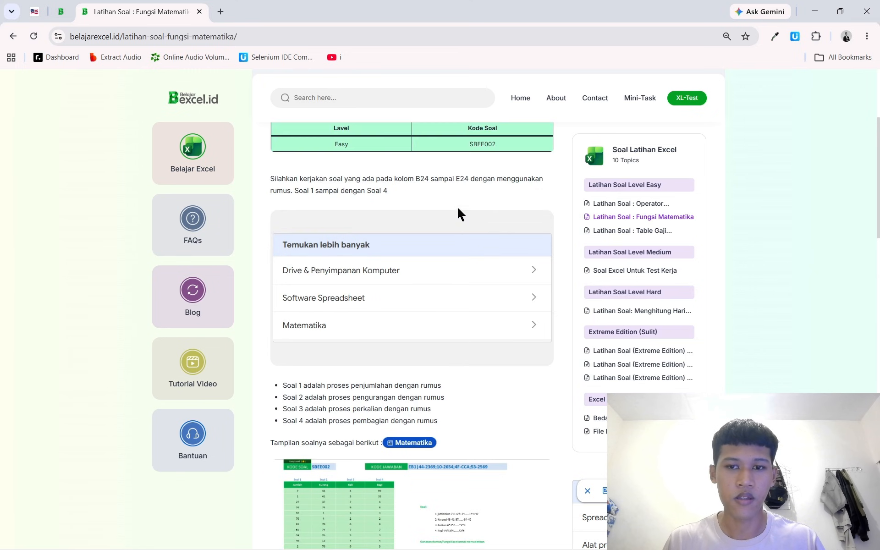
Download the exercise file "Latihan Soal 002 : Fungsi Matematika".
scroll(457, 209, "down", 6)
scroll(458, 212, "down", 2)
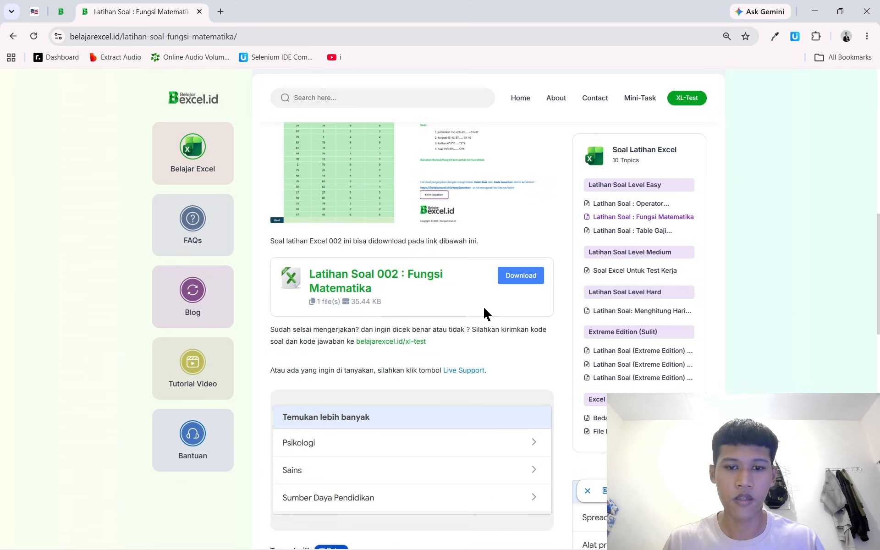
scroll(495, 307, "up", 8)
scroll(497, 349, "down", 5)
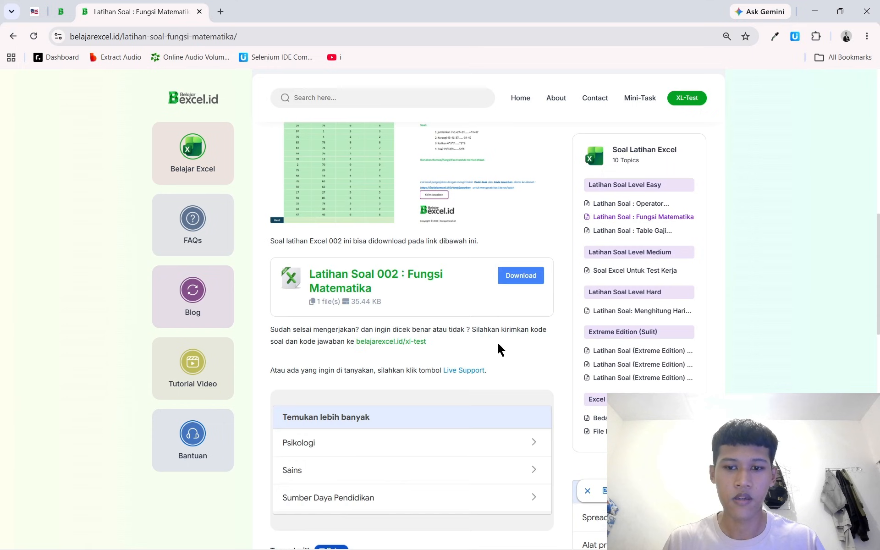
scroll(481, 299, "down", 8)
scroll(489, 308, "up", 5)
scroll(496, 313, "up", 4)
left_click(526, 279)
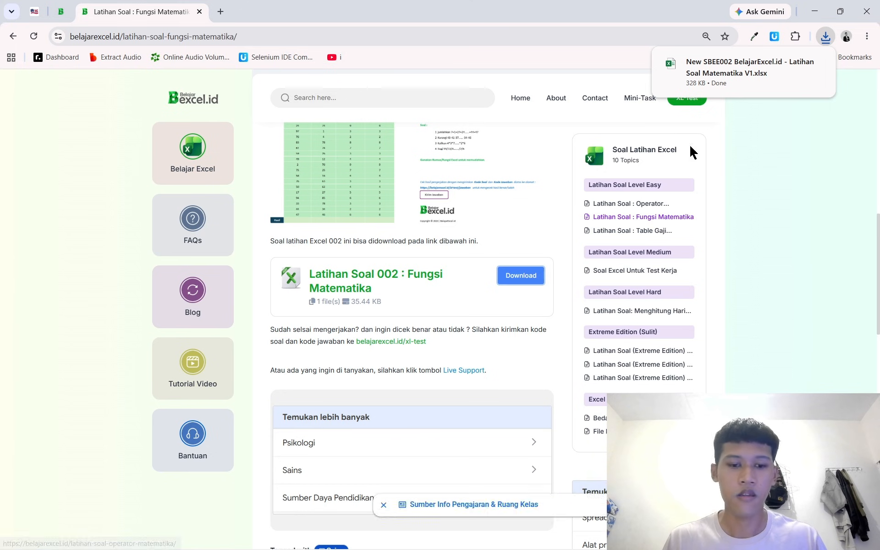
Open the downloaded SBEE002 workbook in Excel, maximize its window and enable editing.
key("alt+Tab")
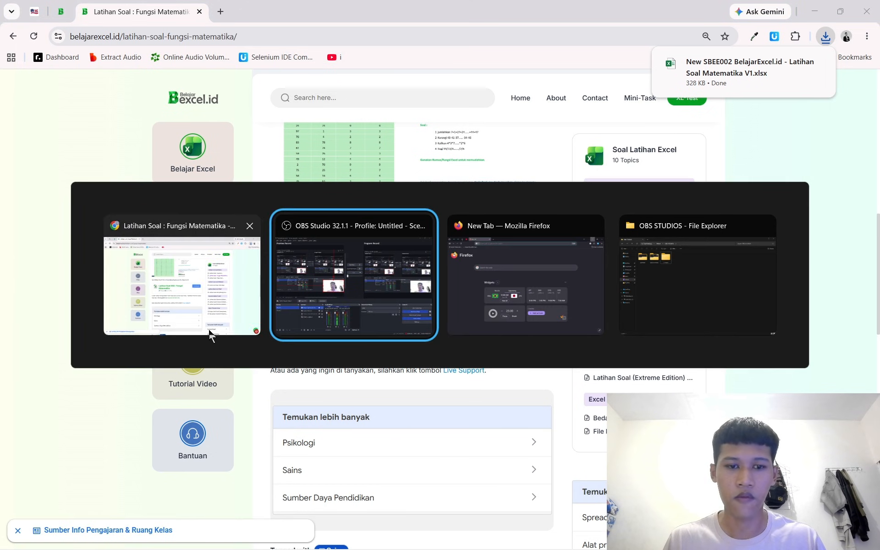
left_click(234, 323)
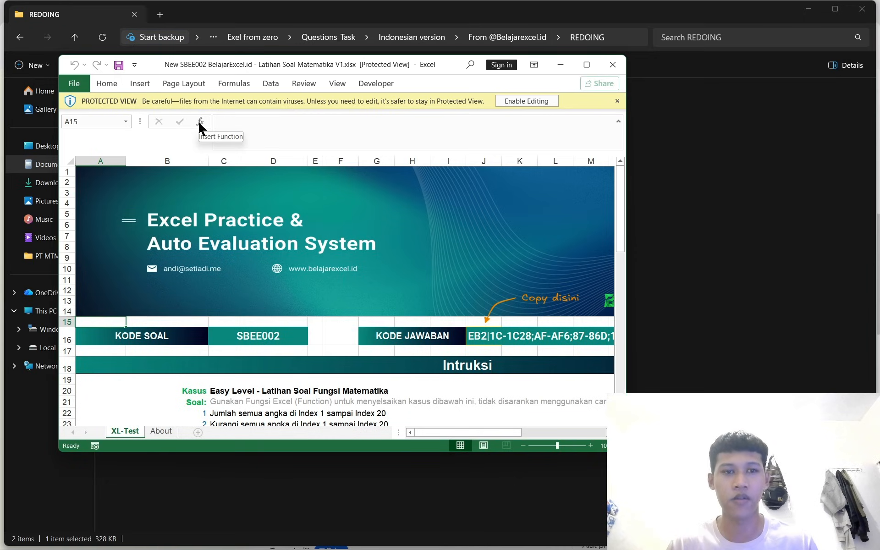
left_click(586, 64)
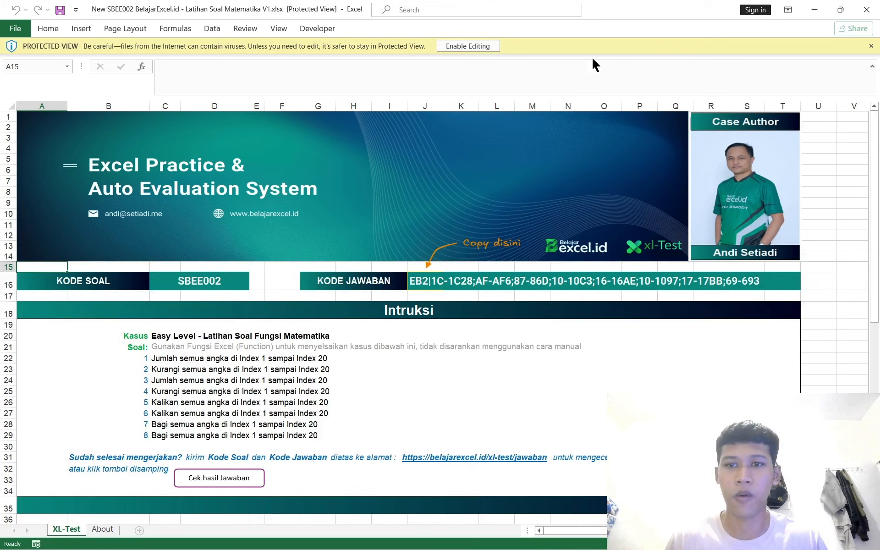
left_click(489, 45)
Examine the XL-Test sheet's instructions, its eight tasks and the question table with index columns 1 to 20.
scroll(525, 208, "down", 8)
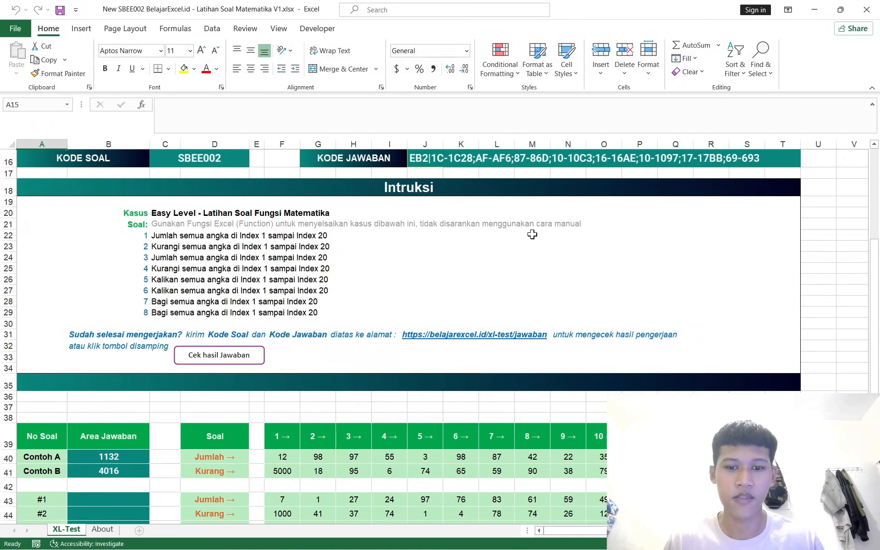
scroll(534, 243, "down", 2)
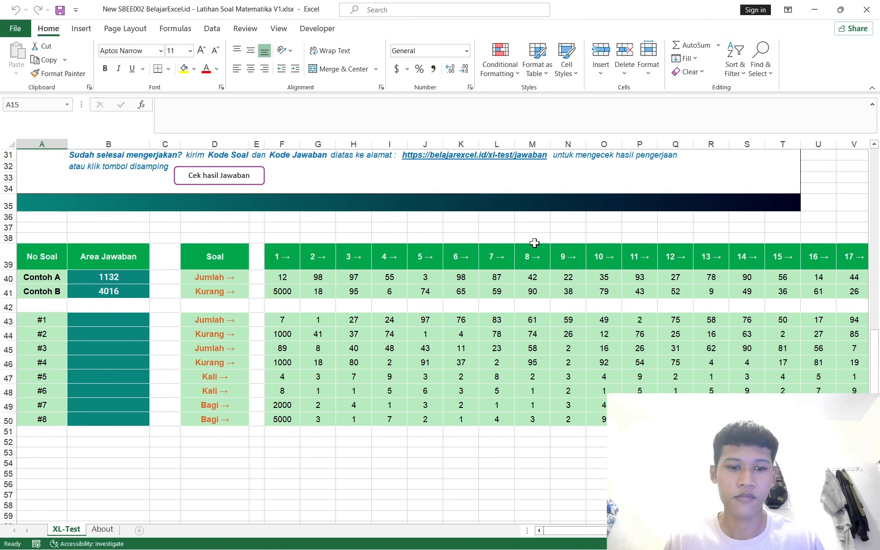
scroll(534, 243, "down", 2)
scroll(534, 242, "down", 2)
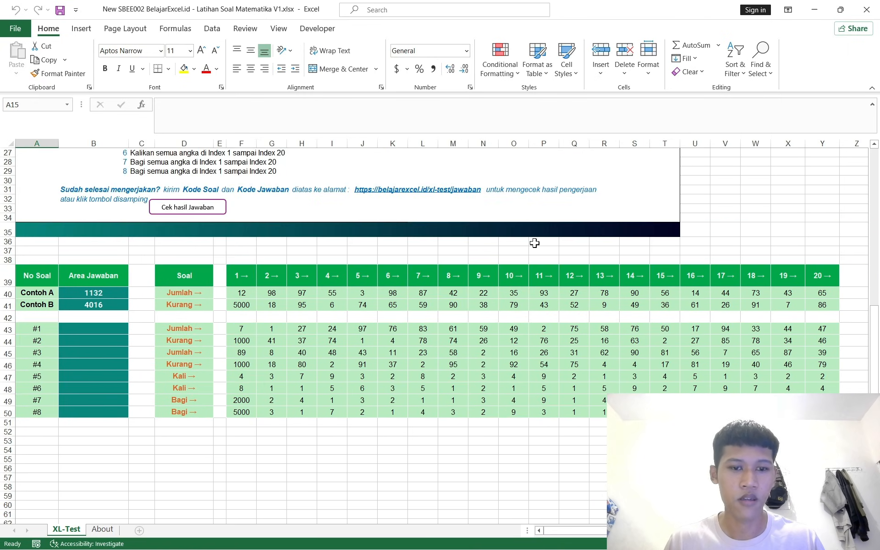
scroll(534, 243, "up", 2)
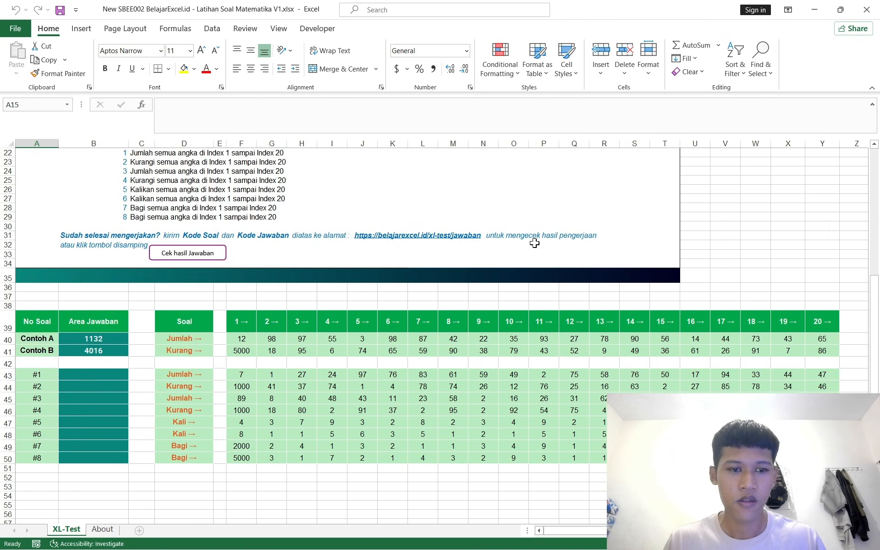
scroll(534, 243, "up", 7)
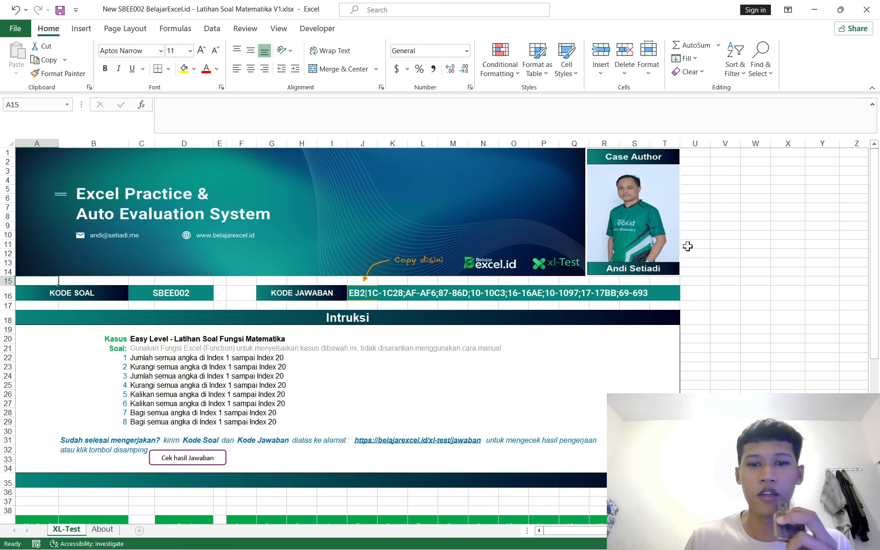
scroll(476, 248, "down", 2)
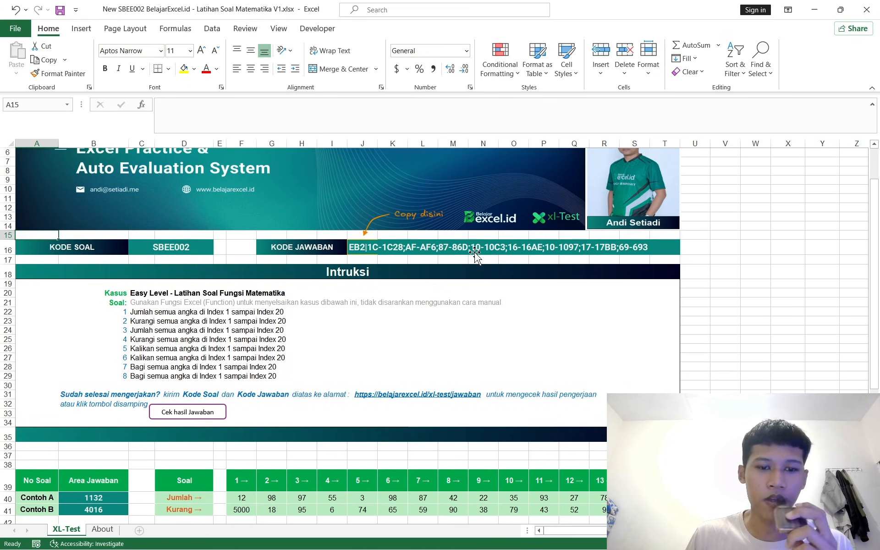
scroll(475, 253, "down", 2)
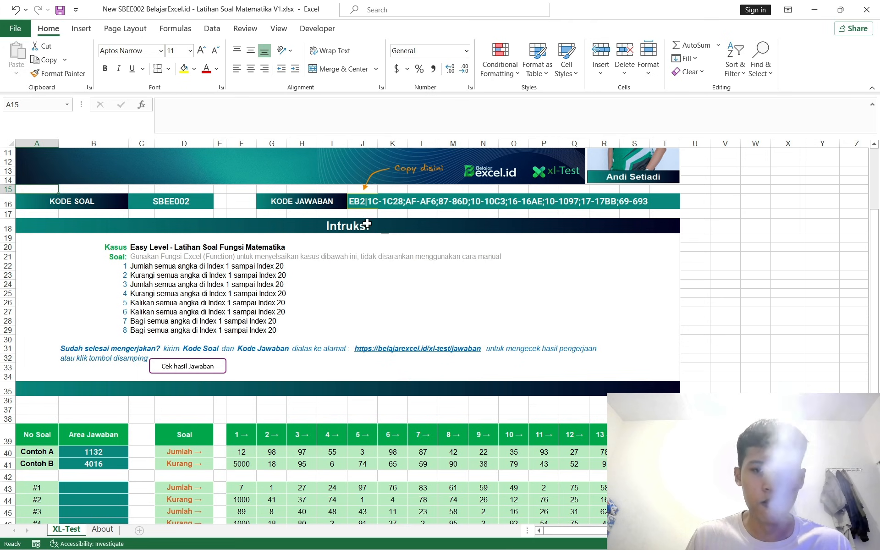
left_click(360, 237)
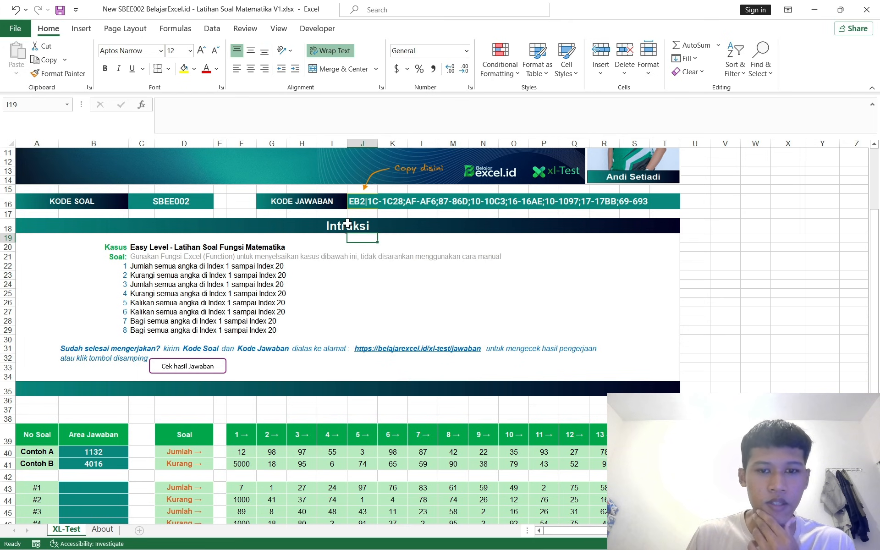
left_click(347, 224)
scroll(349, 279, "down", 2)
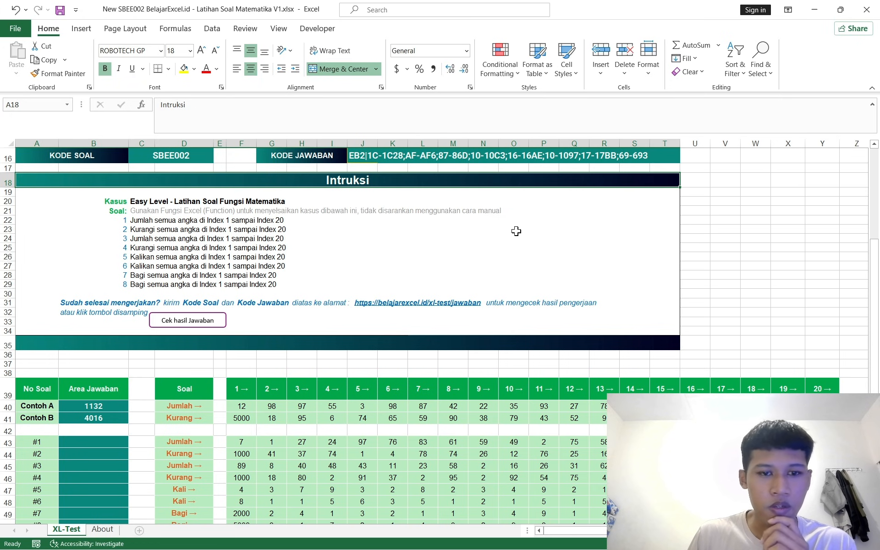
scroll(493, 259, "down", 2)
scroll(494, 259, "down", 2)
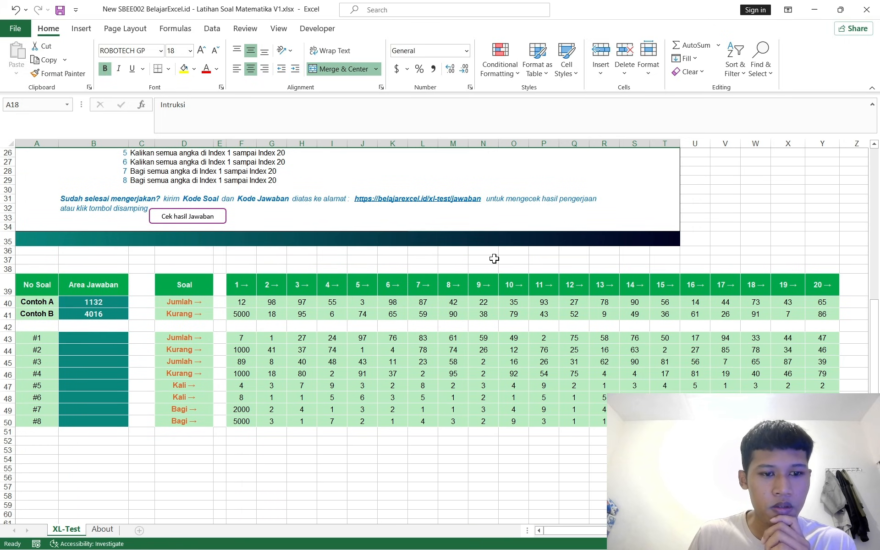
scroll(494, 258, "down", 2)
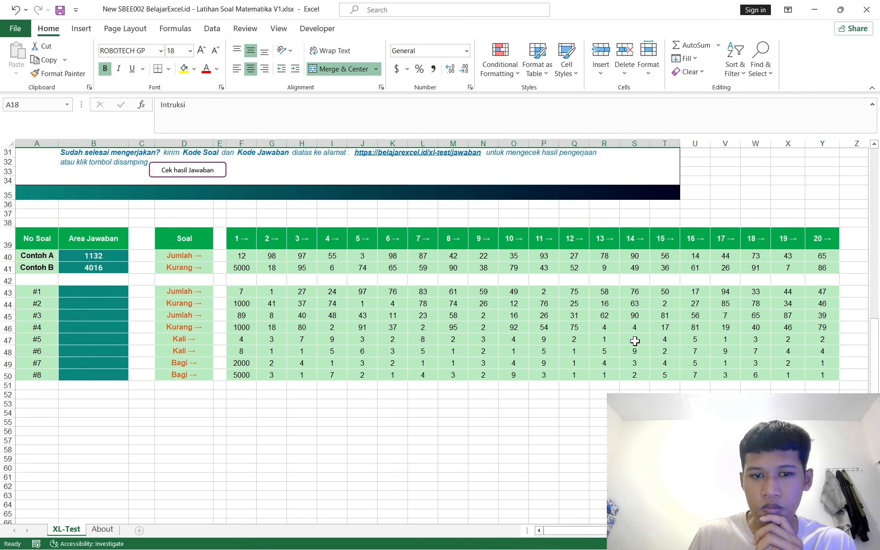
Inspect the example answers for Contoh A and Contoh B, and widen the empty column C beside the answer area.
left_click(106, 257)
left_click(135, 269)
left_click(106, 259)
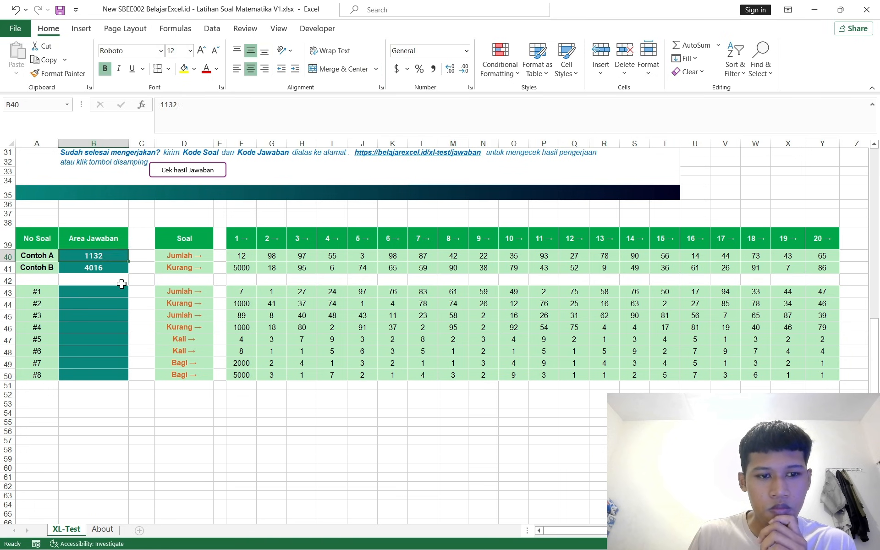
left_click(120, 288)
left_click(108, 259)
left_click(124, 277)
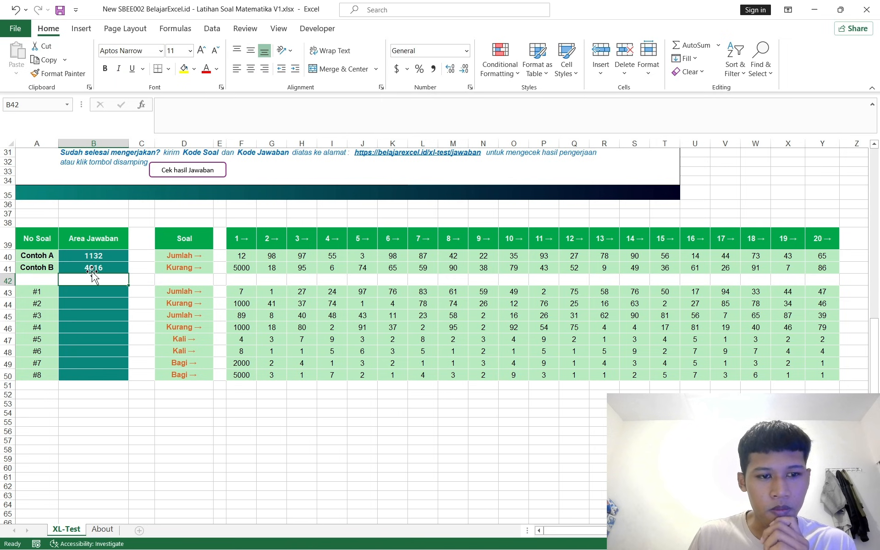
left_click(137, 256)
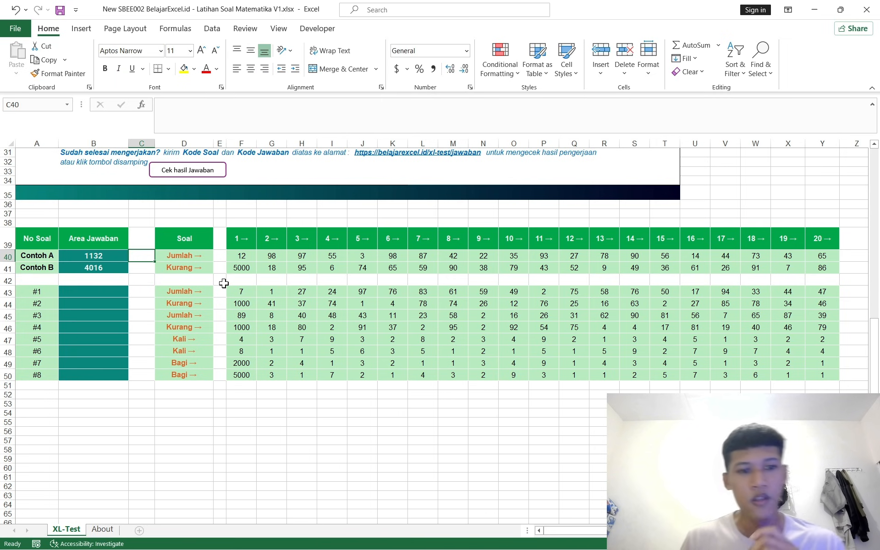
left_click_drag(151, 143, 177, 143)
left_click(153, 267)
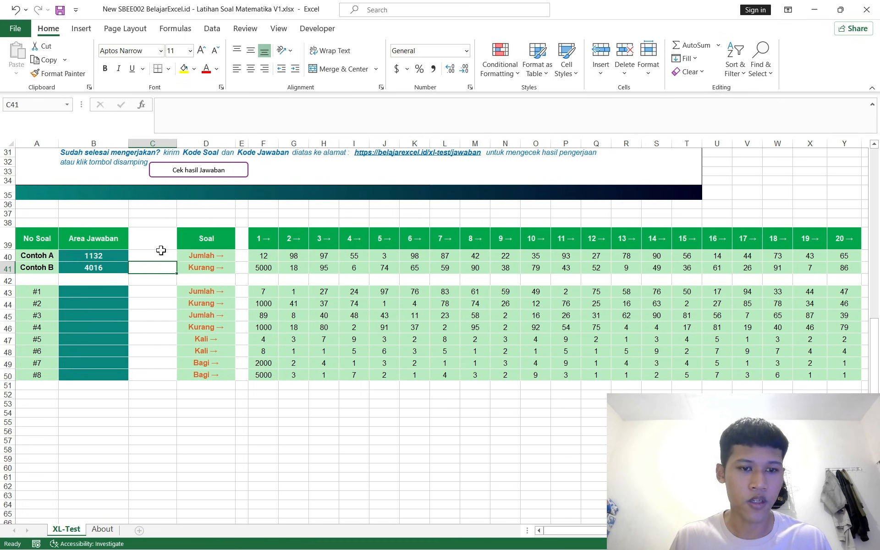
Try to total the Contoh A values in F40:Y40 with a SUM formula in cell C40.
left_click(160, 254)
type("=")
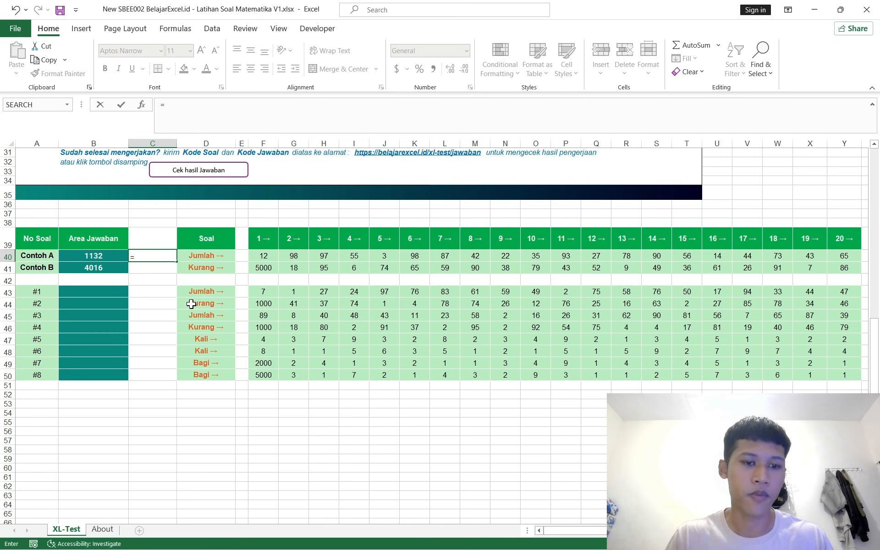
type("sum(")
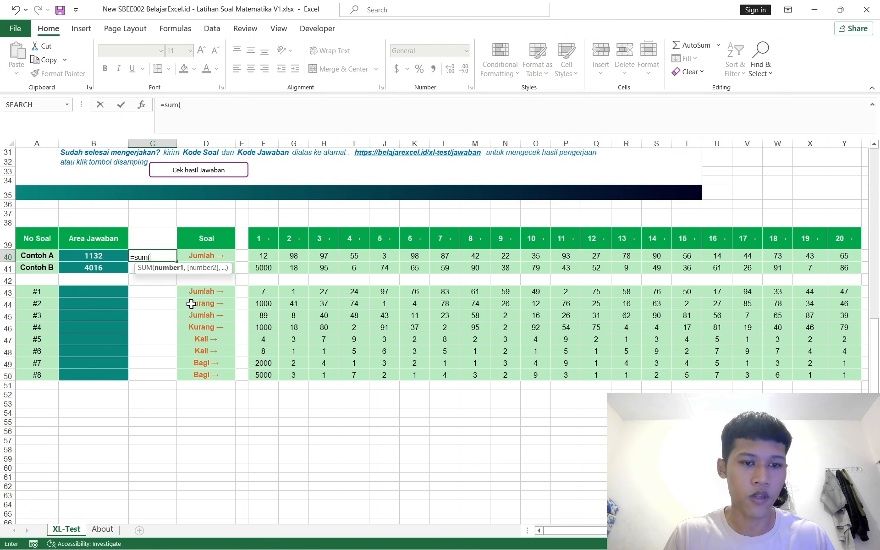
key("Return")
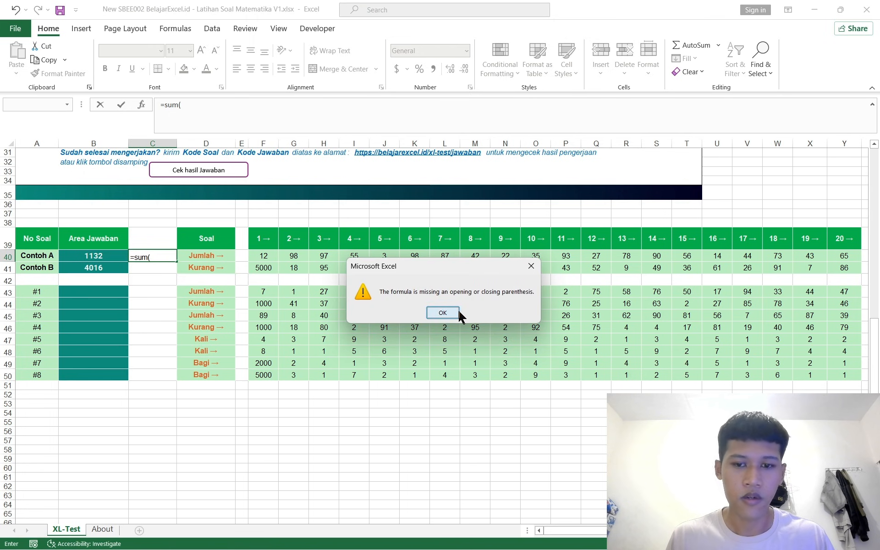
left_click(443, 311)
left_click_drag(278, 252, 849, 256)
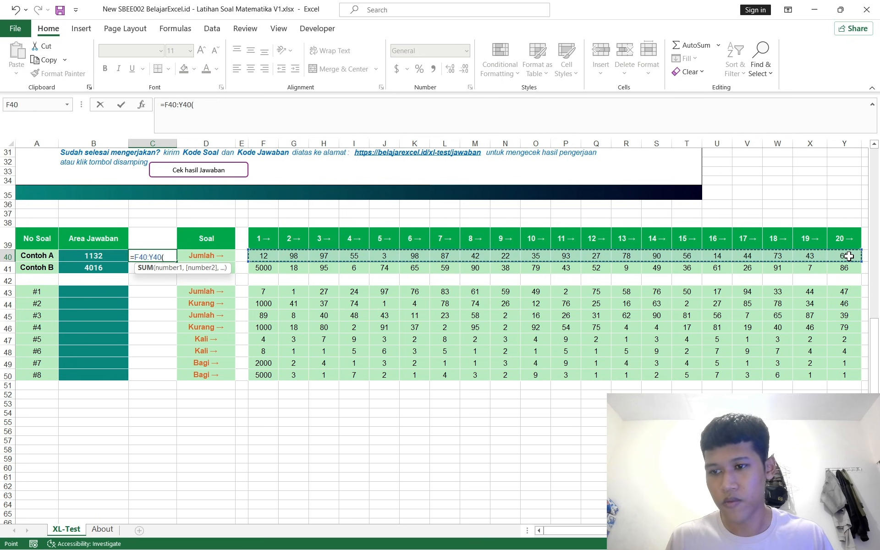
key("Return")
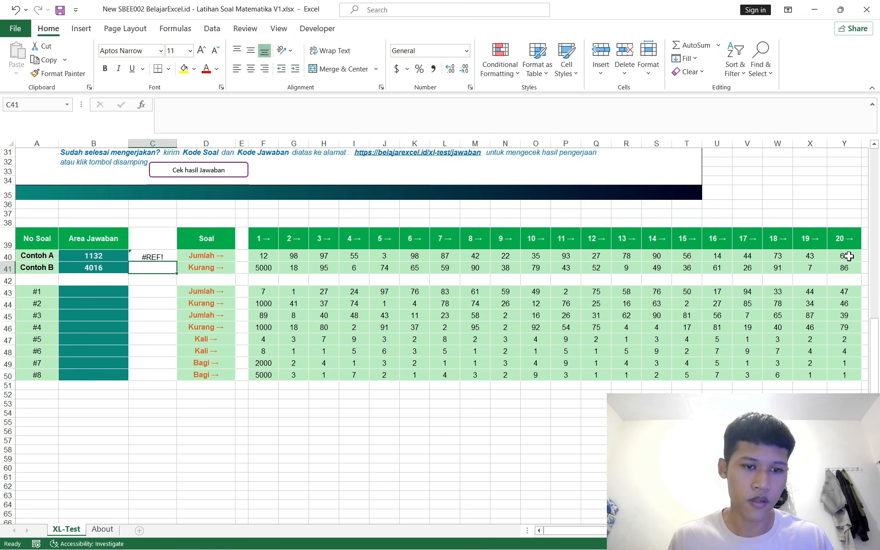
Replace the broken formula in cell C40 with a SUM of the Contoh A values in F40:Y40.
left_click(154, 256)
left_click(208, 114)
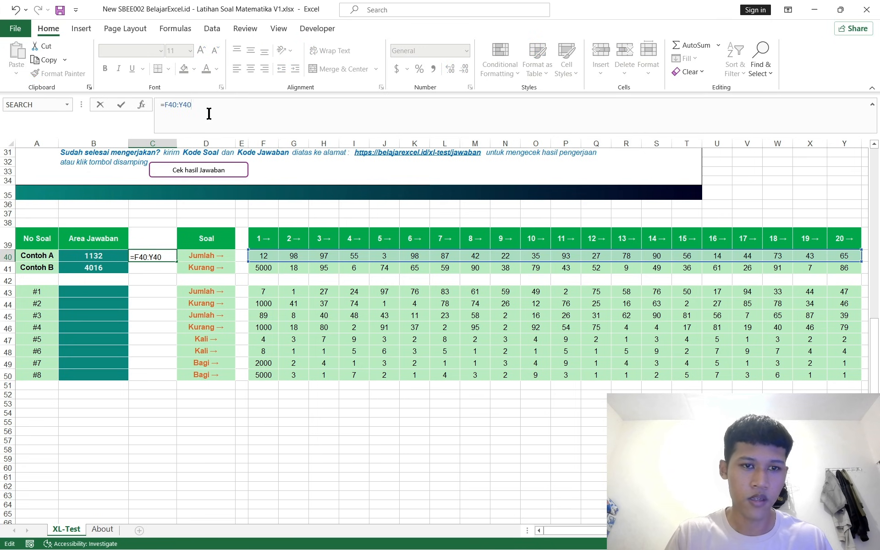
key("BackSpace")
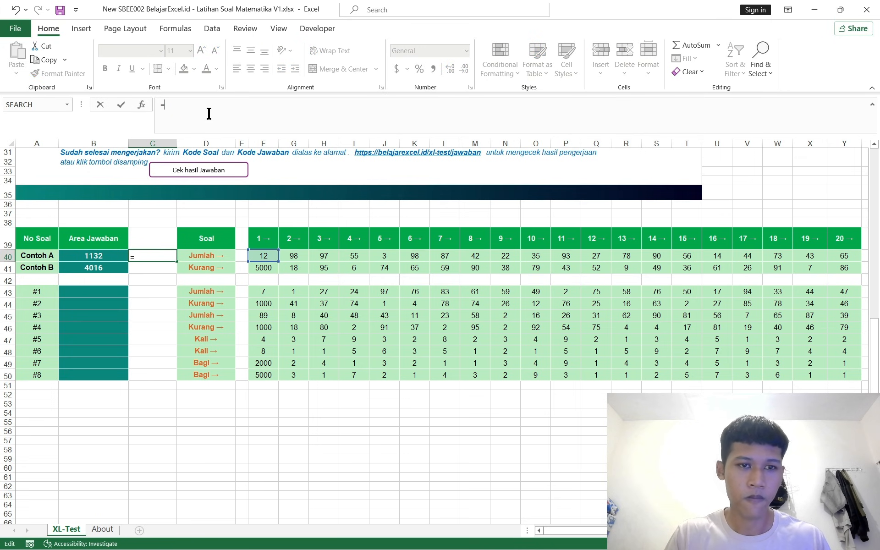
type("sum(")
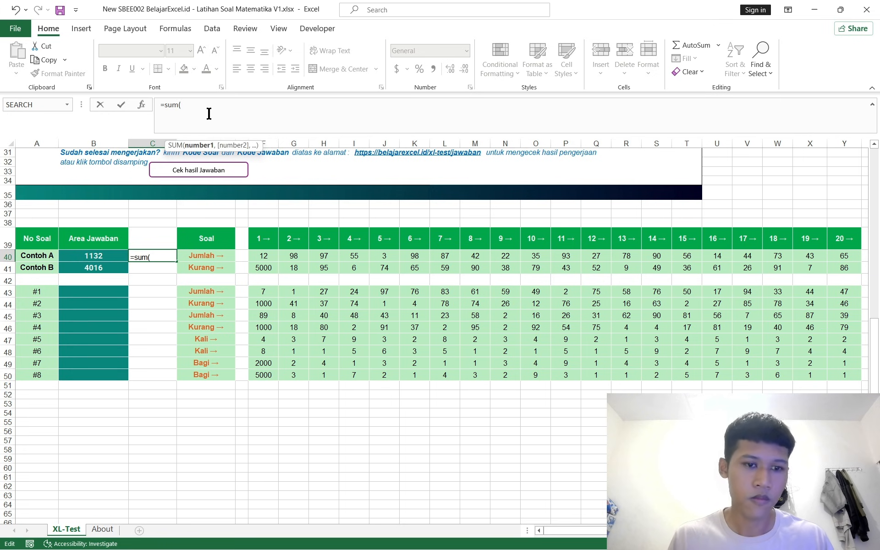
left_click_drag(267, 255, 845, 255)
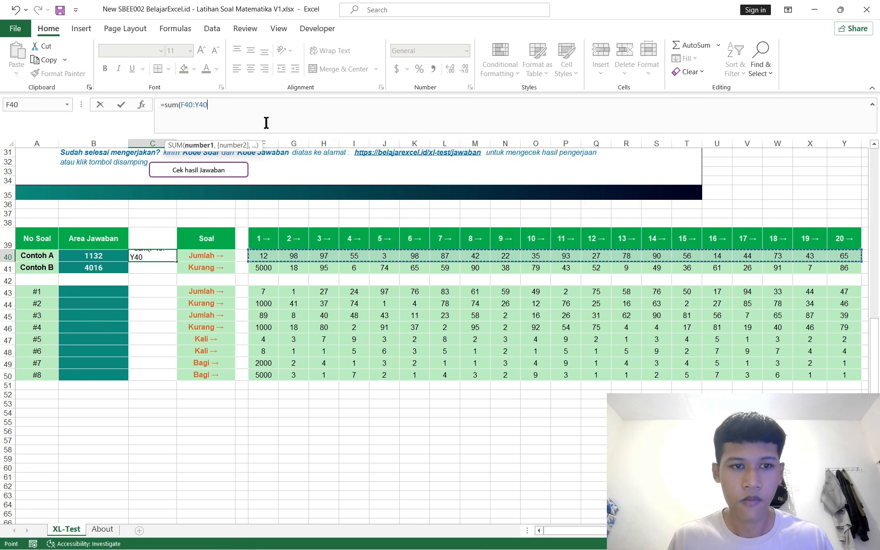
key("Return")
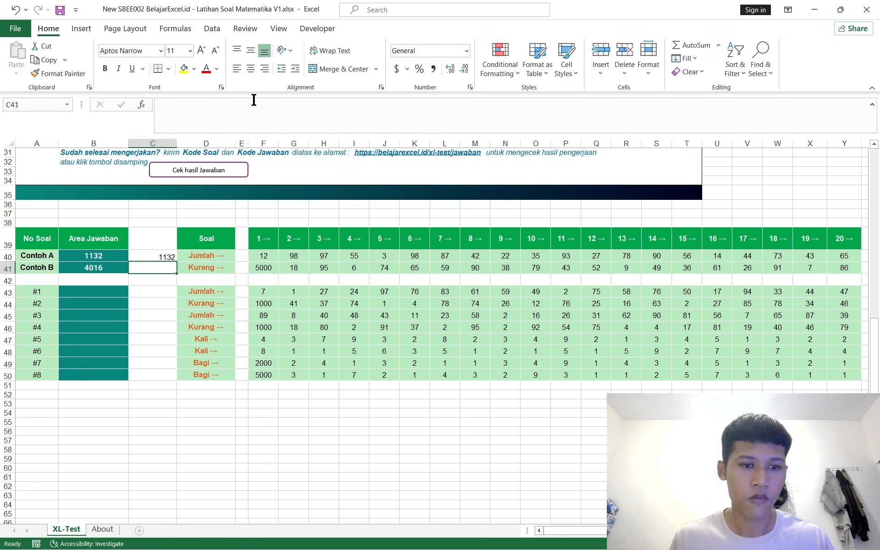
Compare the C40 formula result with the Contoh A example answer in B40 and review the summed range F40:Y40.
left_click(146, 257)
left_click(93, 256)
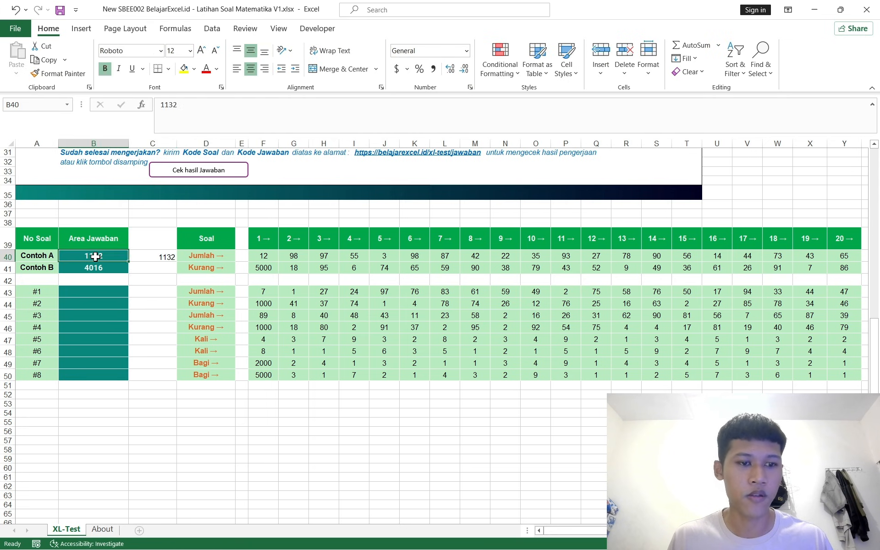
left_click(96, 268)
left_click(98, 255)
left_click(142, 257)
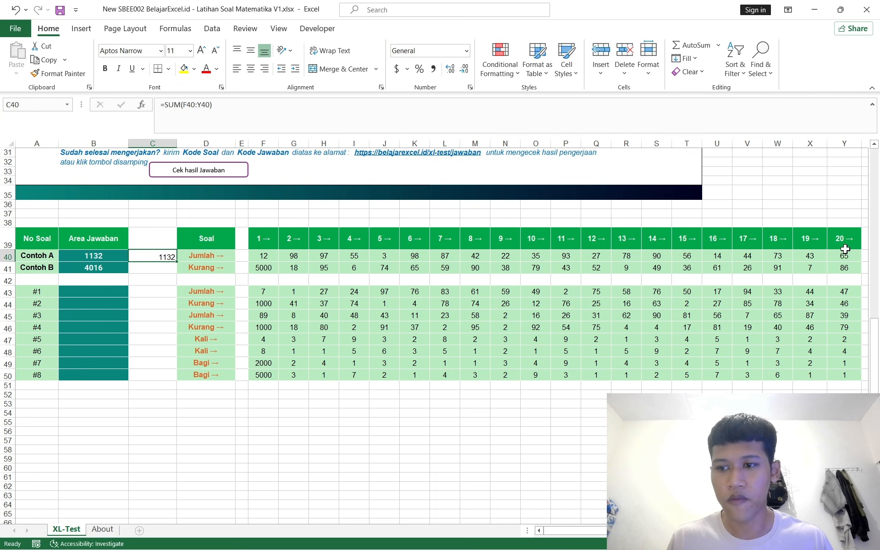
left_click_drag(844, 249, 258, 255)
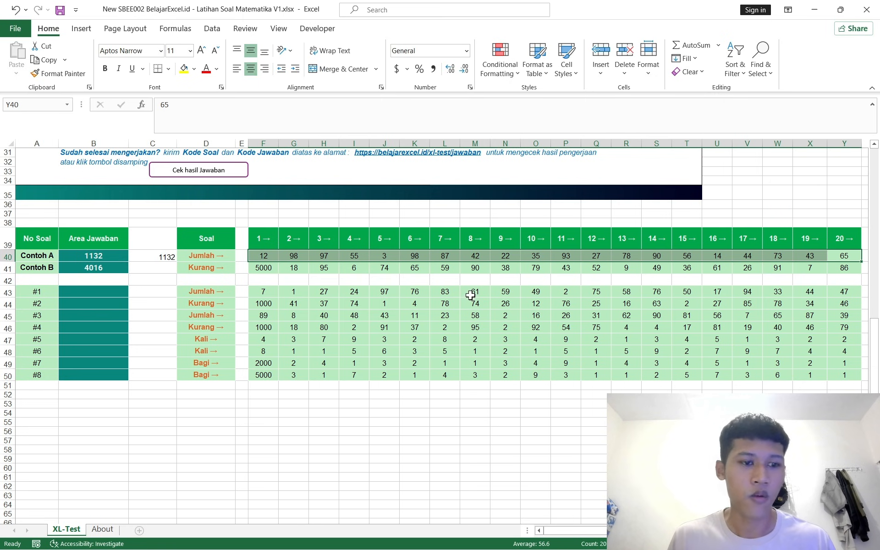
left_click(161, 258)
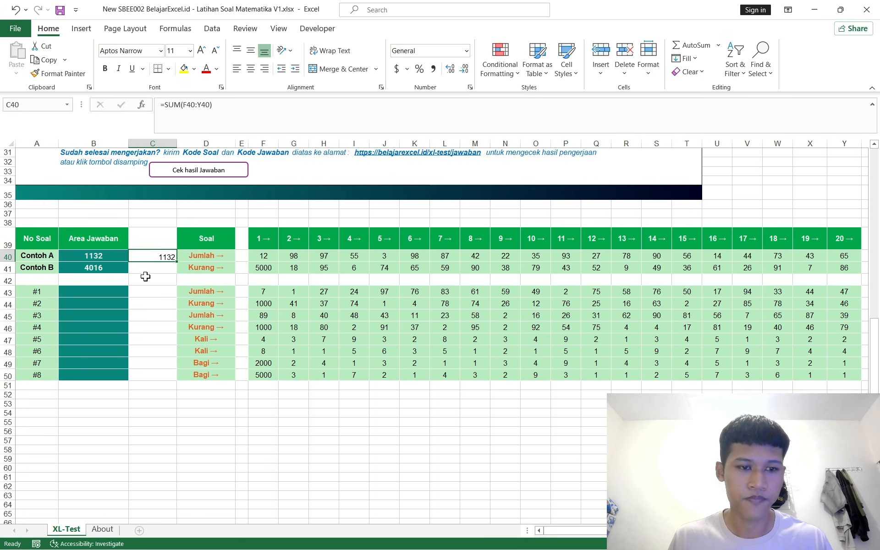
left_click(169, 269)
type("=")
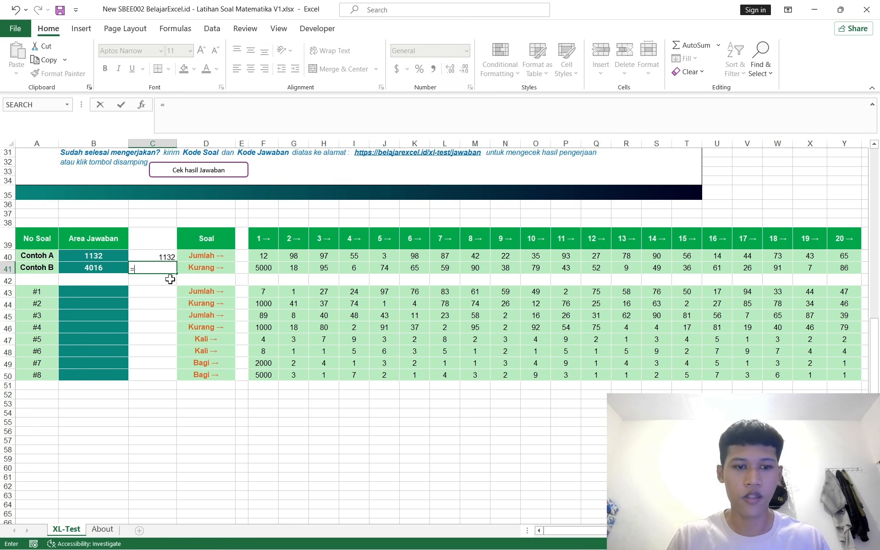
type("sub")
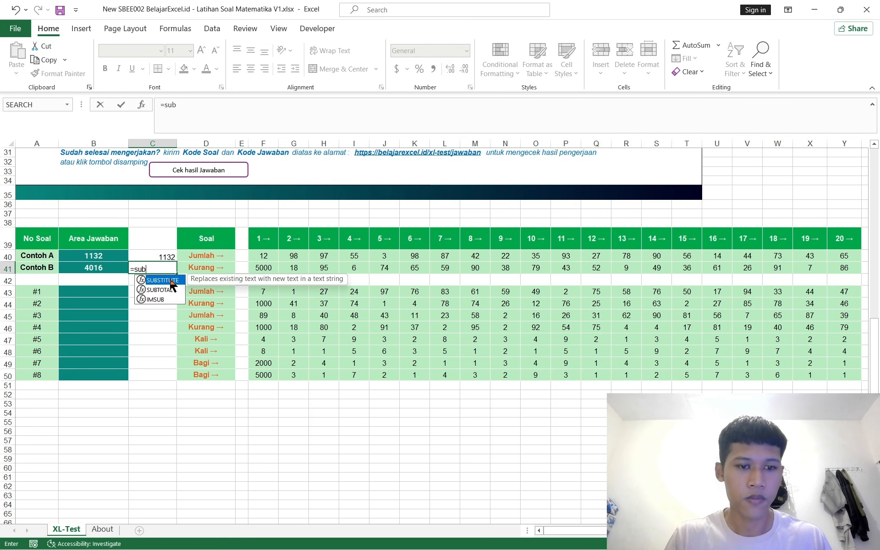
key("BackSpace")
key("BackSpace")
key("BackSpace")
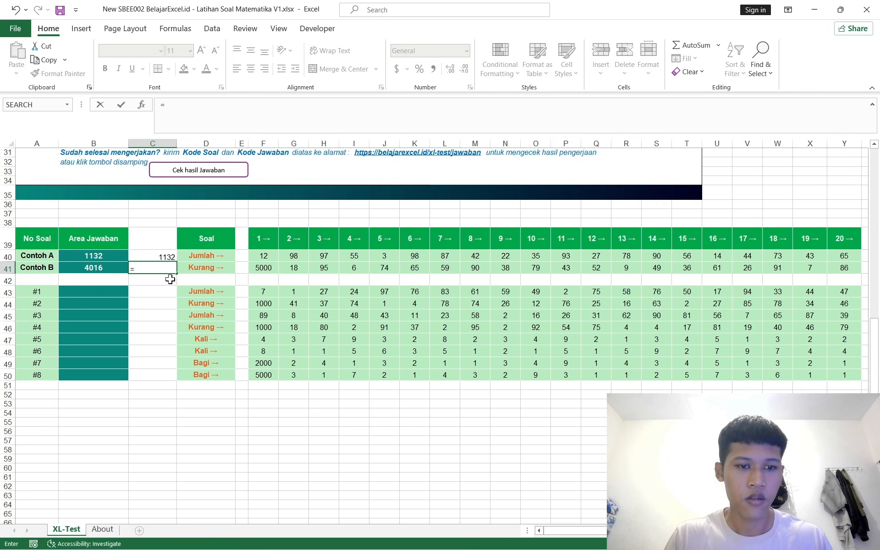
type("mi")
key("BackSpace")
key("BackSpace")
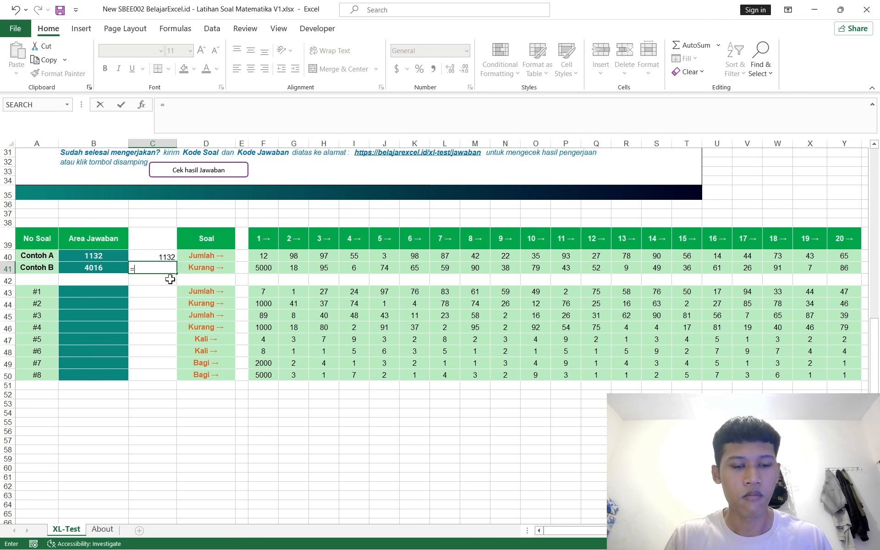
type("add")
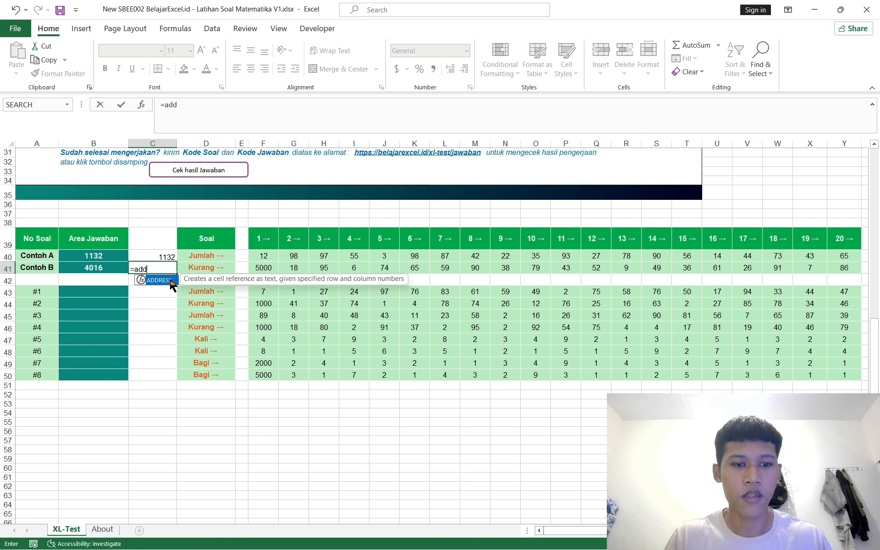
key("BackSpace")
key("BackSpace")
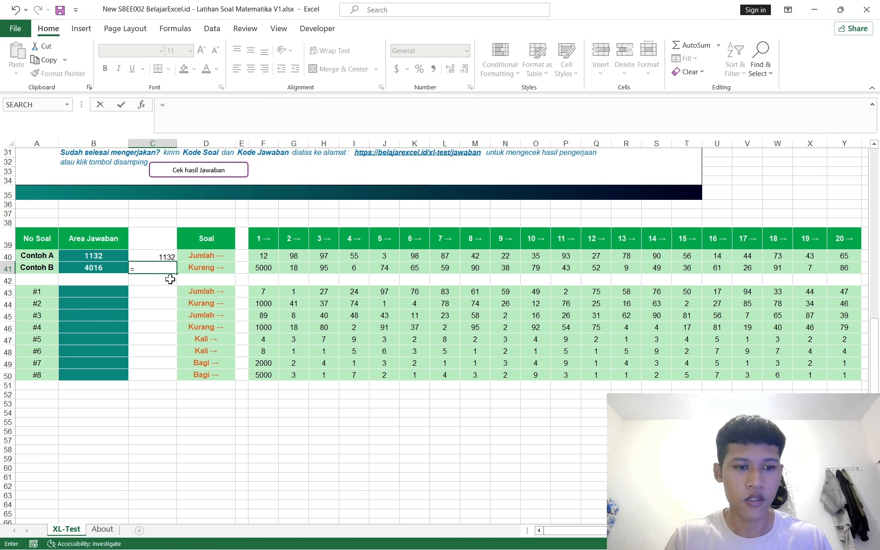
key("Escape")
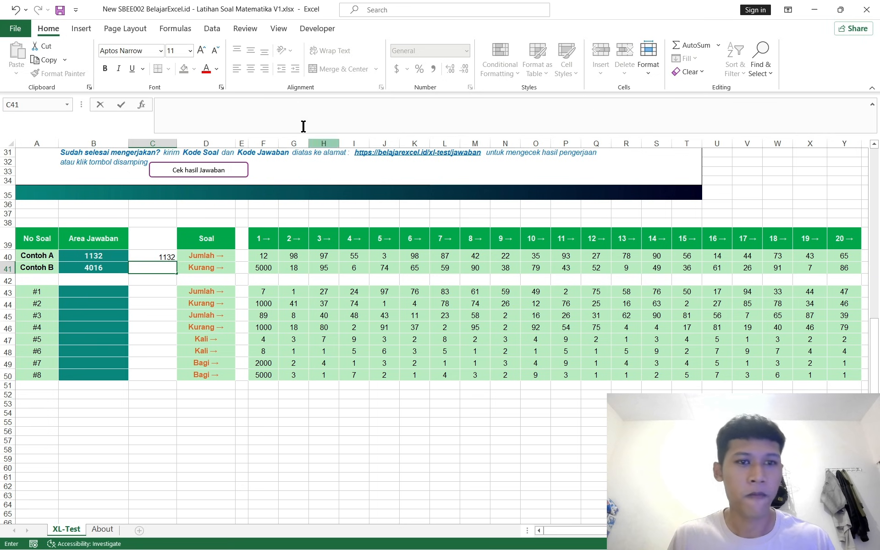
Look through the Math & Trig function list for a function suited to the Contoh B subtraction in cell C41.
left_click(167, 28)
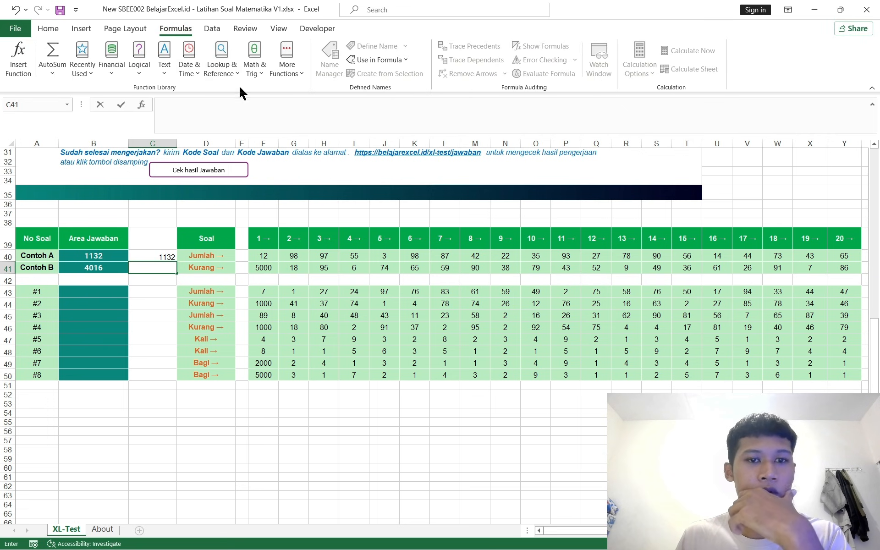
left_click(252, 72)
scroll(326, 114, "down", 2)
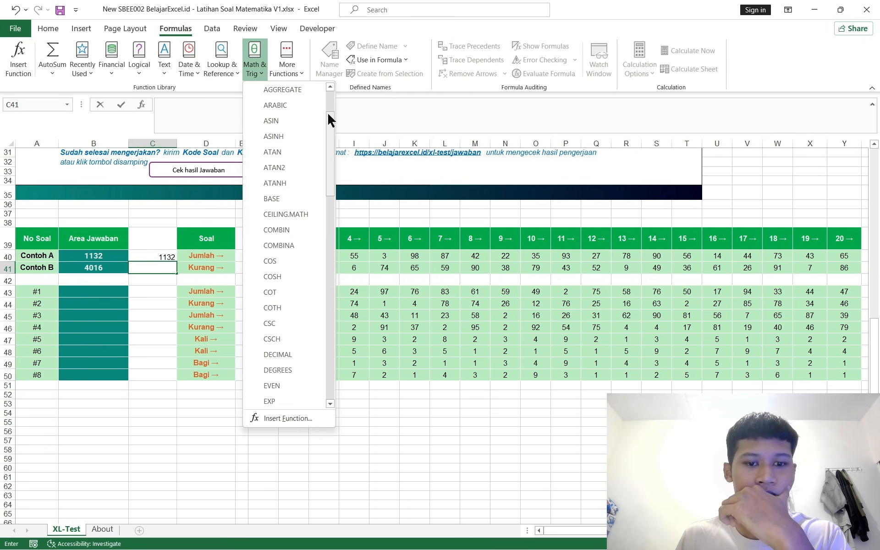
scroll(321, 226, "down", 2)
scroll(321, 227, "down", 3)
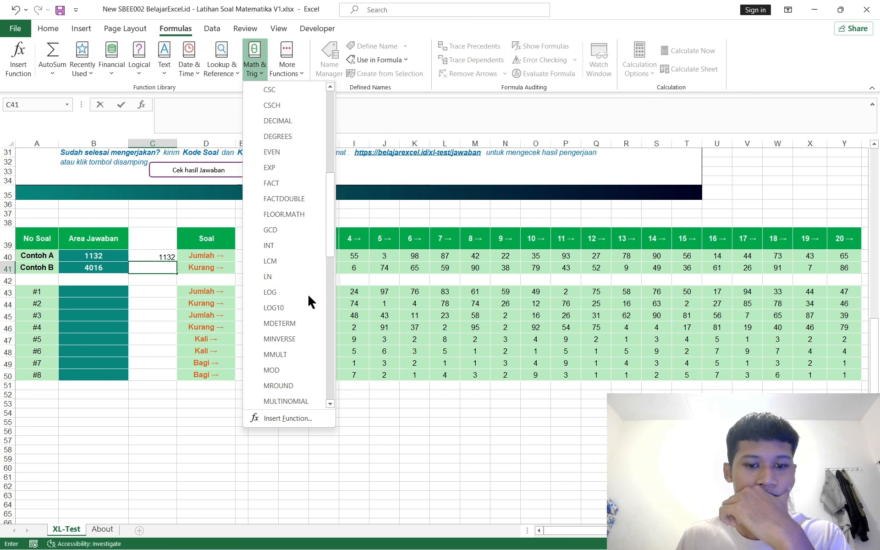
scroll(309, 327, "down", 3)
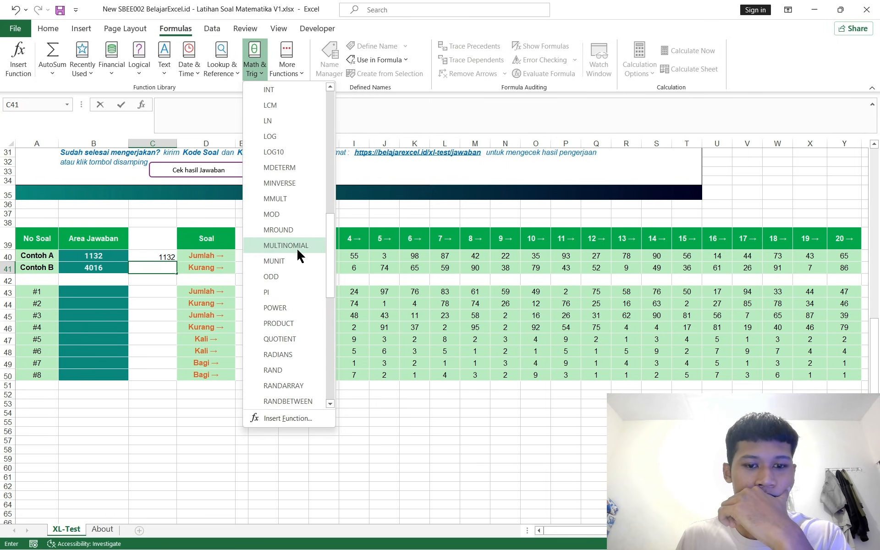
scroll(303, 284, "down", 3)
scroll(311, 324, "down", 5)
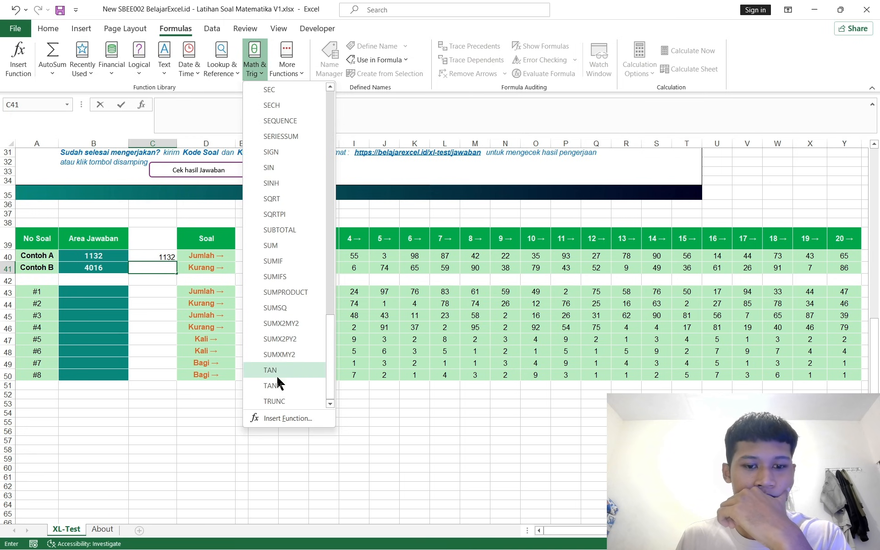
scroll(288, 227, "up", 2)
scroll(288, 231, "up", 2)
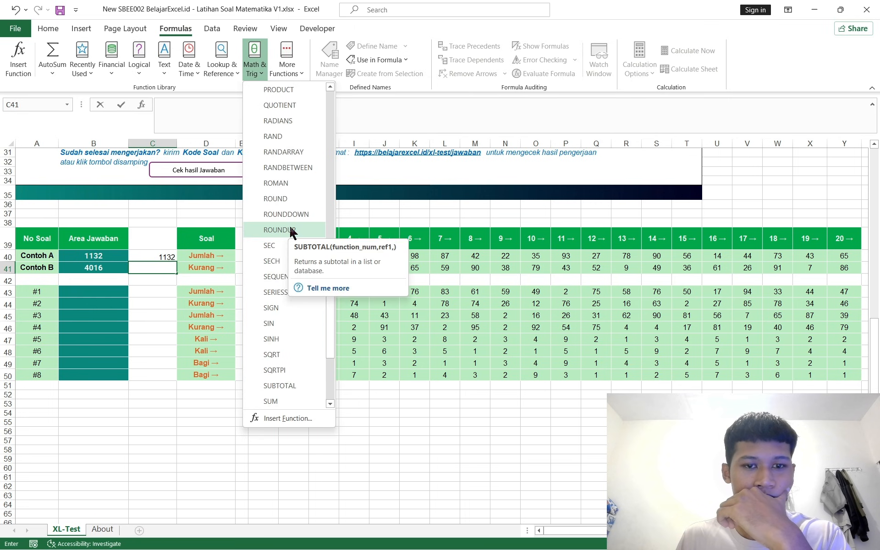
scroll(290, 232, "up", 2)
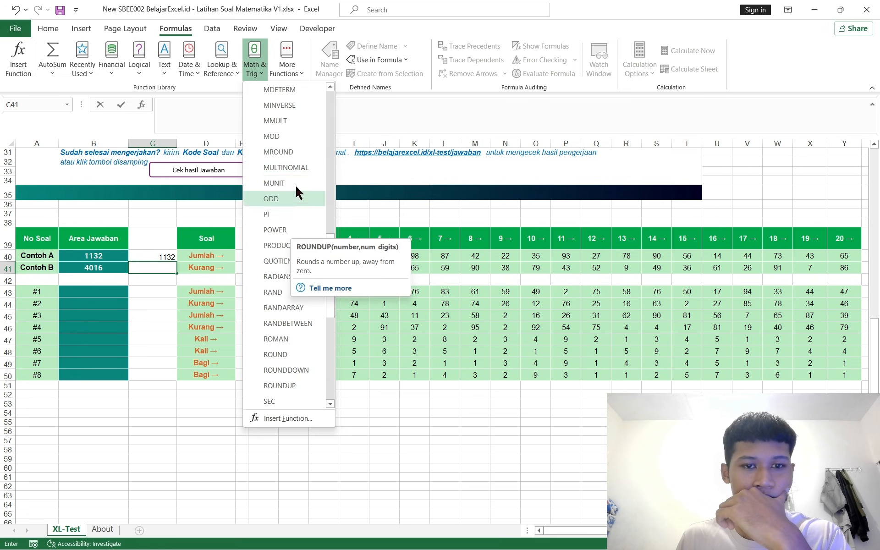
scroll(296, 156, "up", 5)
scroll(298, 165, "up", 7)
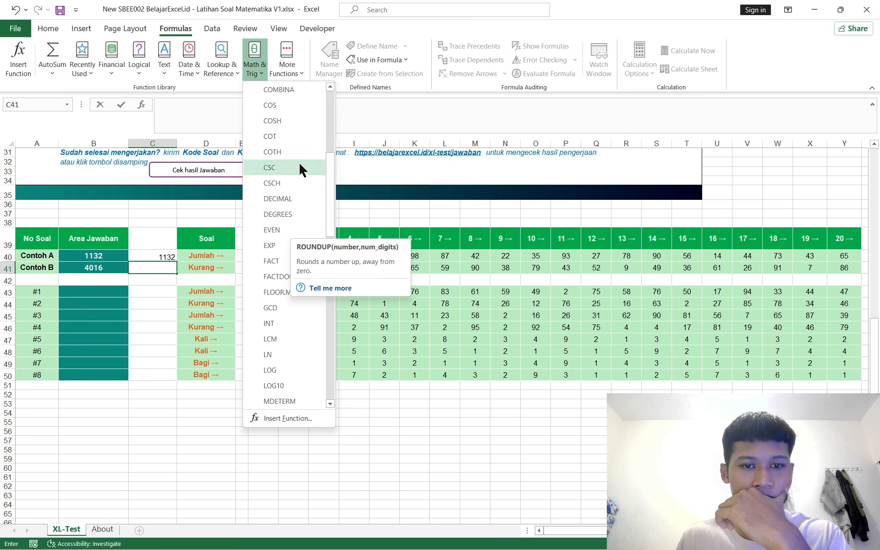
left_click(114, 291)
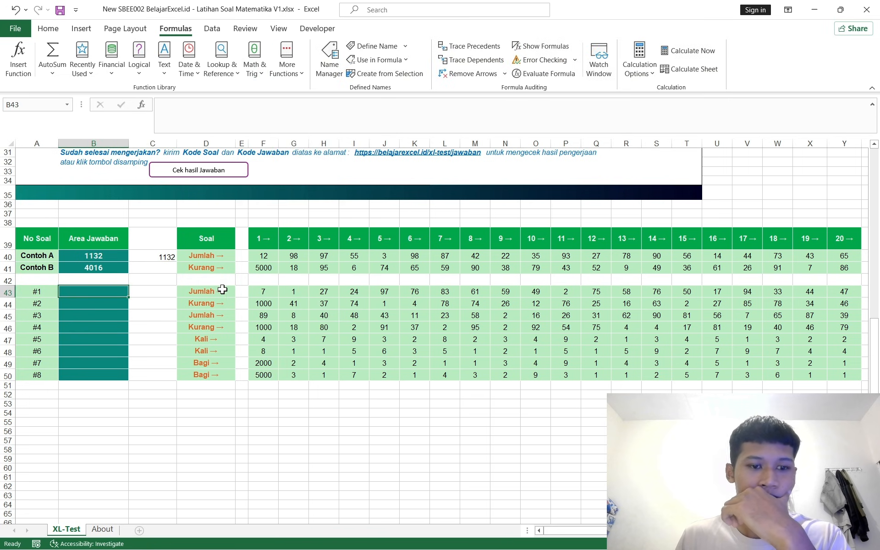
key("Escape")
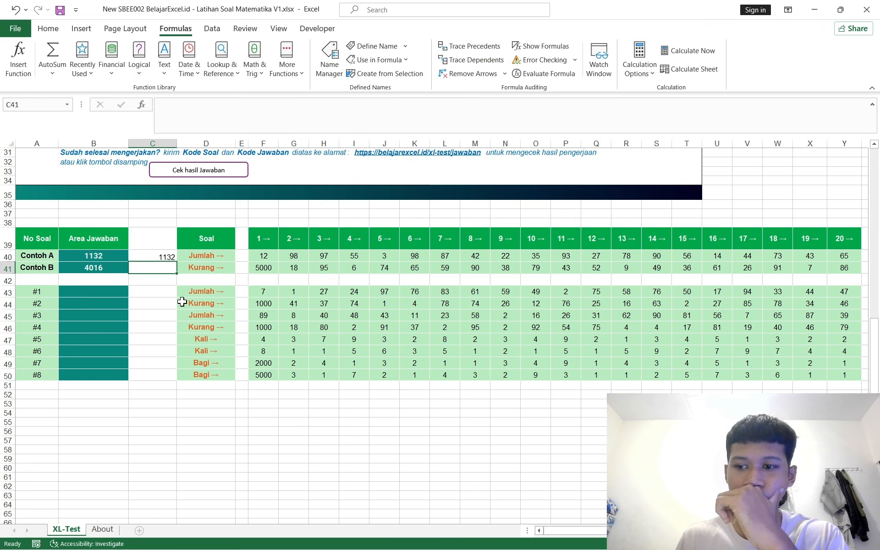
Answer question #1 in cell B43 with a SUM formula over F43:Y43.
left_click(98, 290)
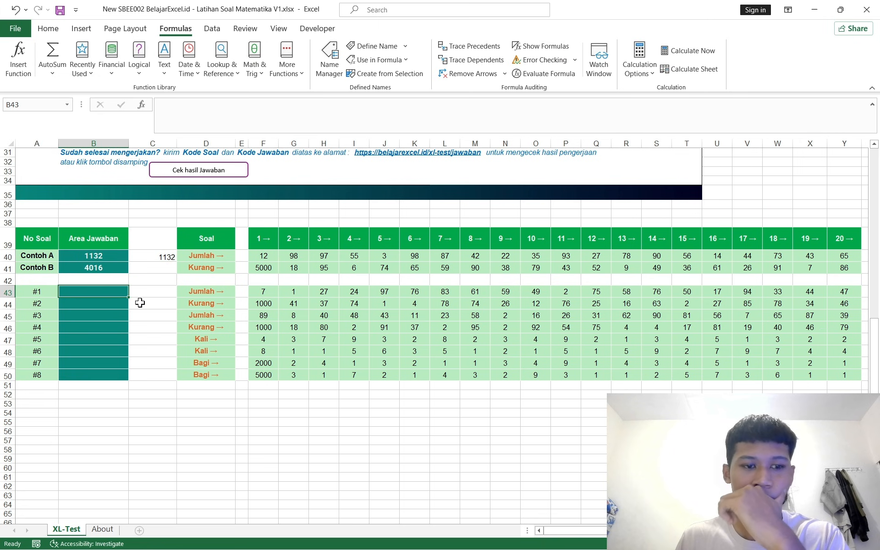
type("=sum")
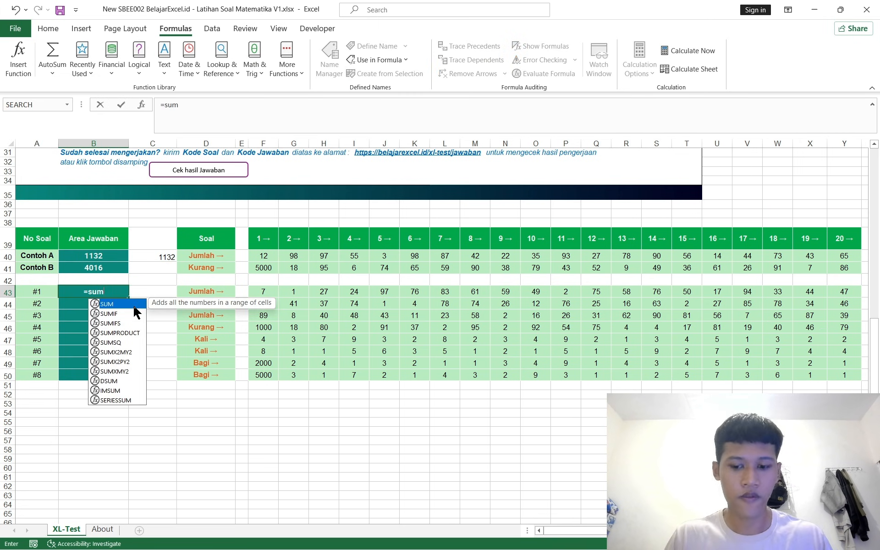
type("(")
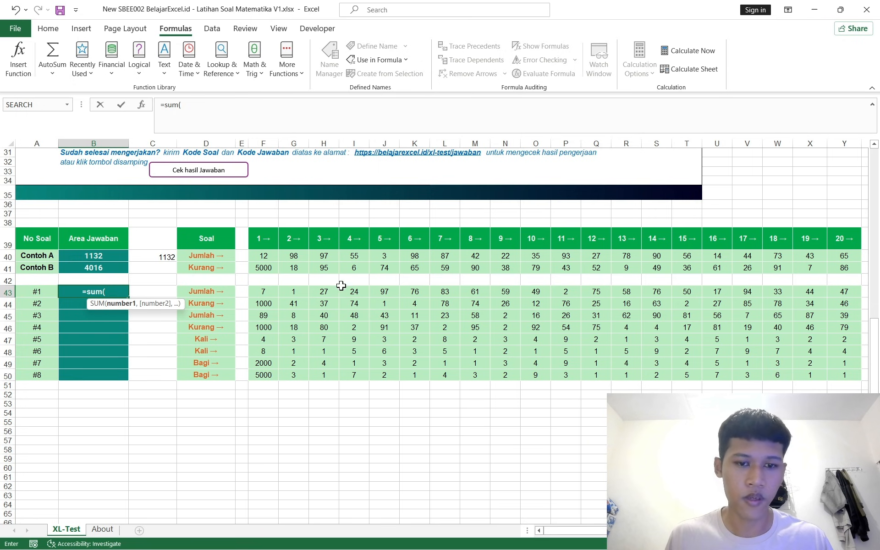
left_click(266, 293)
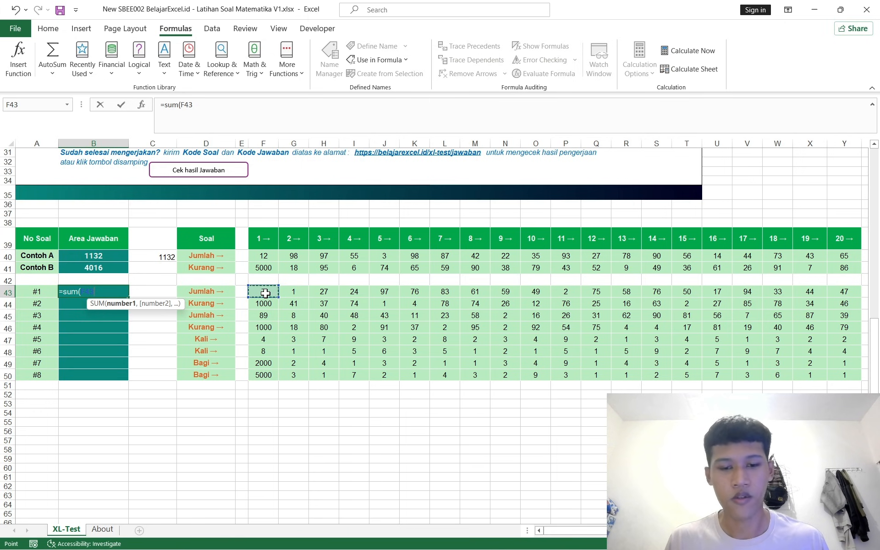
key("ctrl+shift+Right")
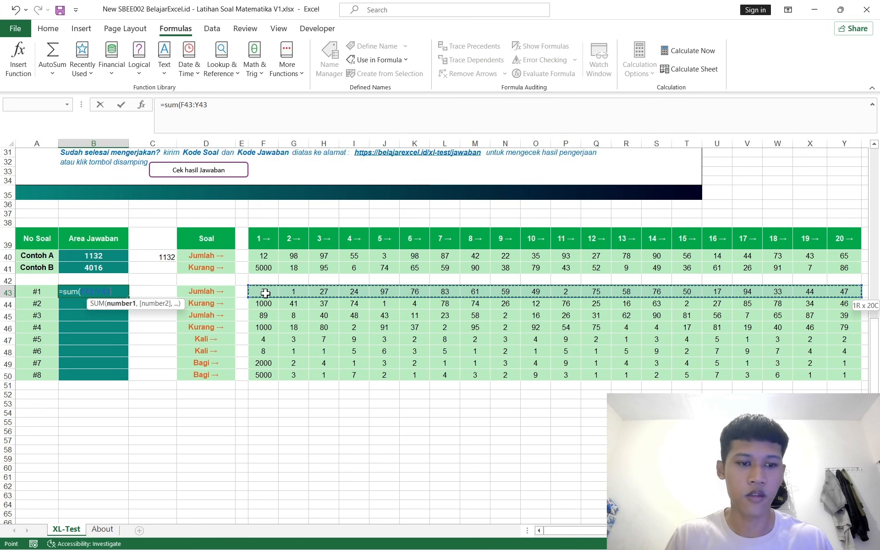
key("Return")
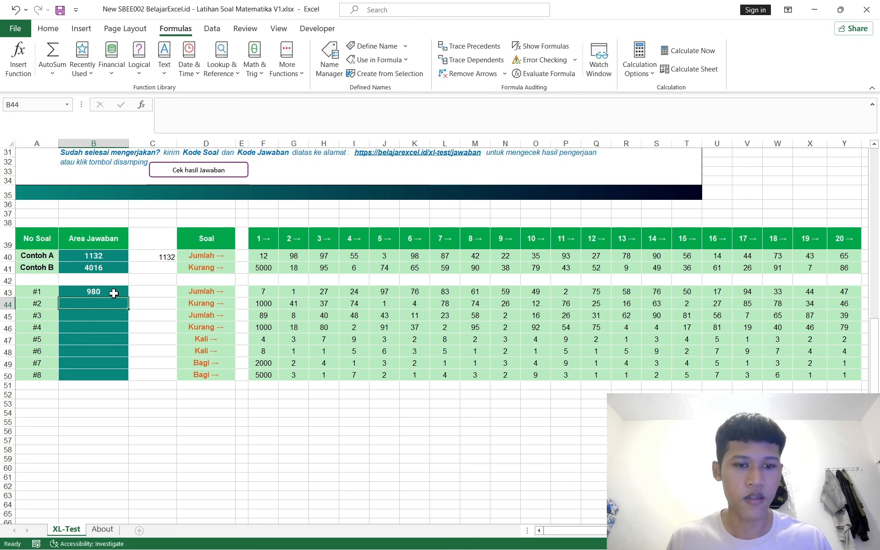
Look through the Math & Trig function list for a function suited to the question #2 subtraction in cell B44.
type("=")
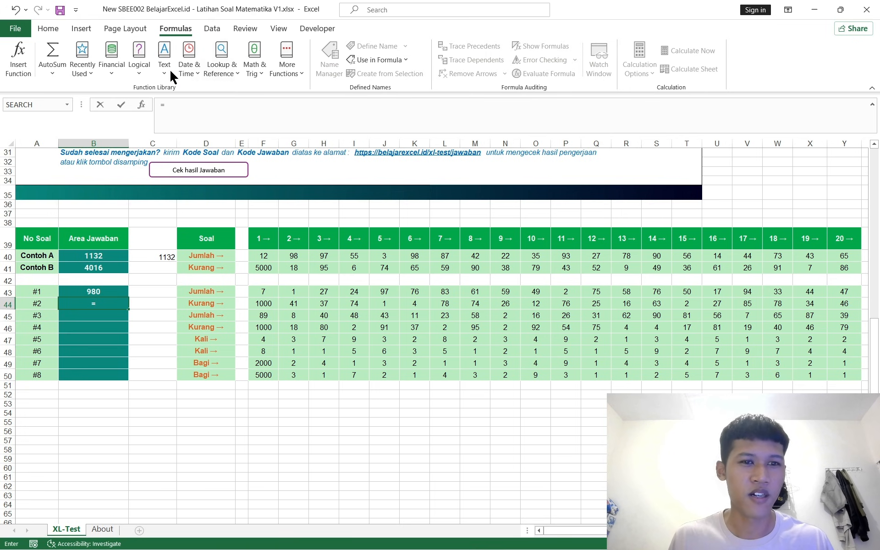
left_click(255, 71)
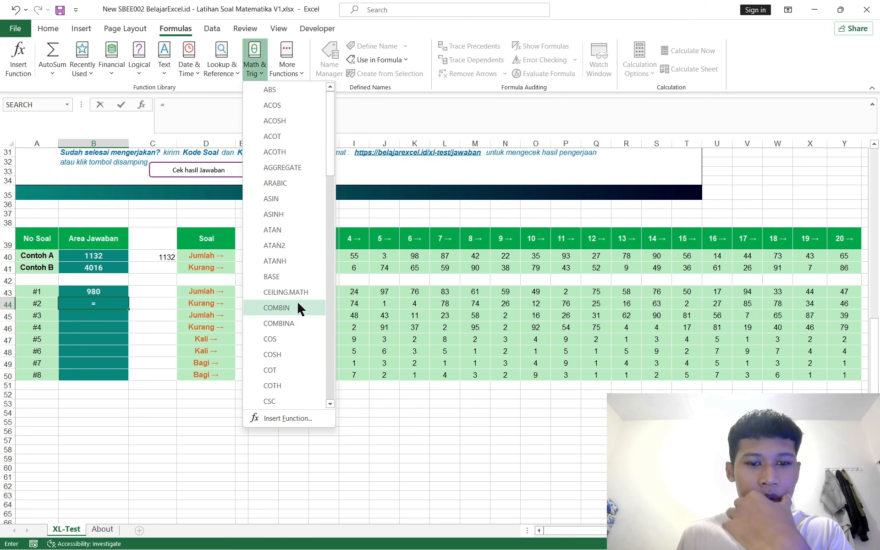
scroll(302, 211, "down", 4)
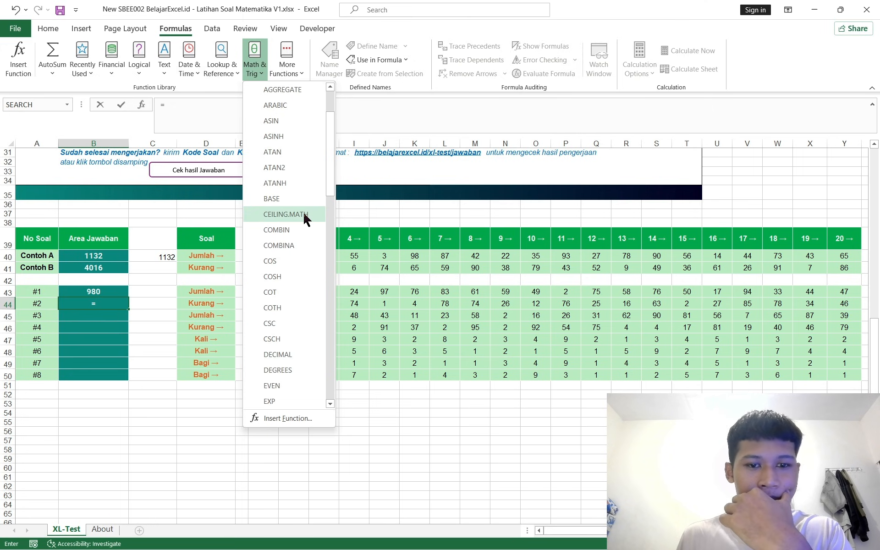
scroll(302, 261, "down", 2)
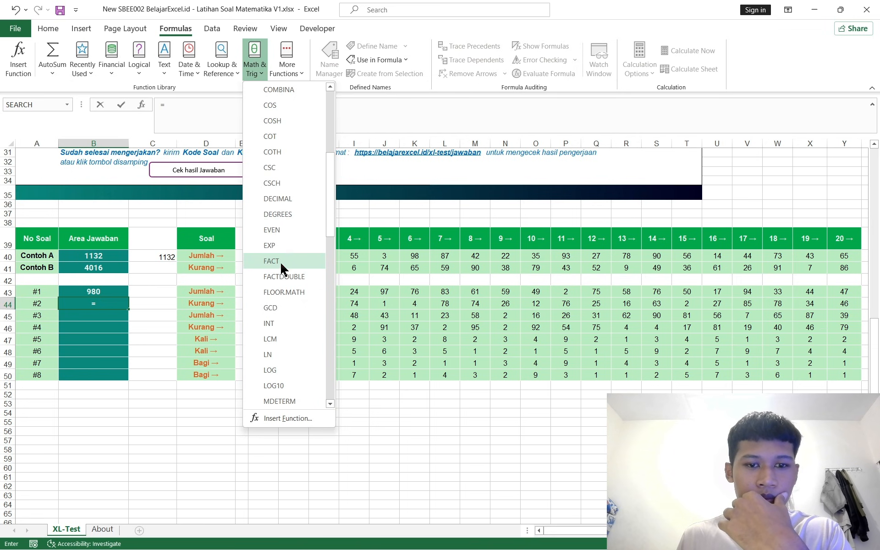
scroll(279, 275, "down", 5)
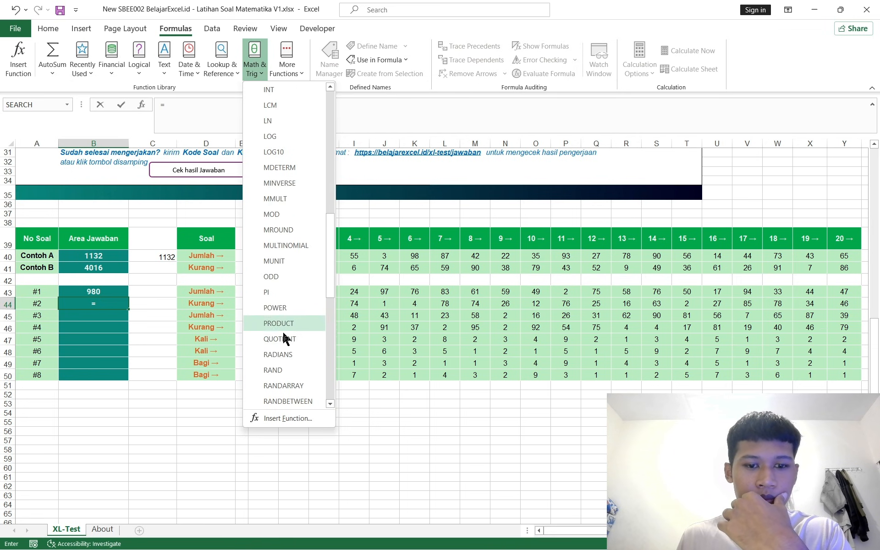
scroll(284, 344, "down", 2)
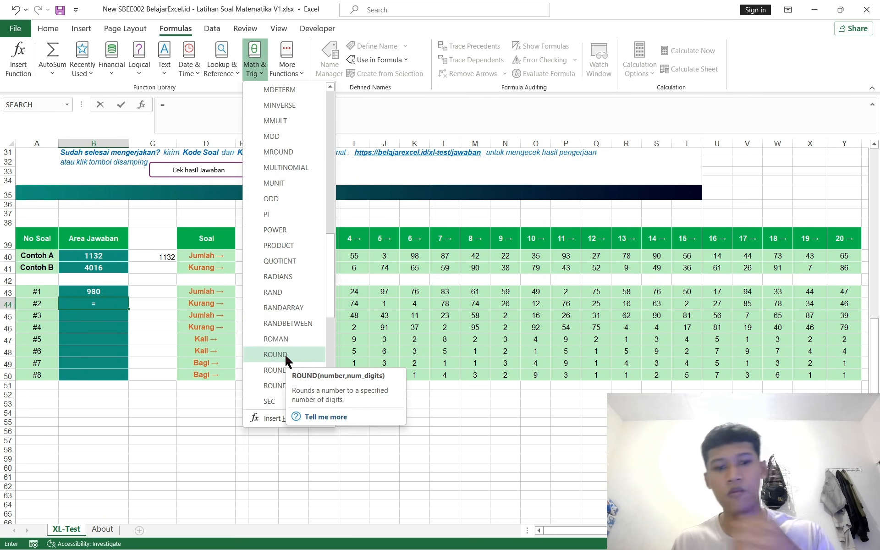
scroll(284, 353, "down", 7)
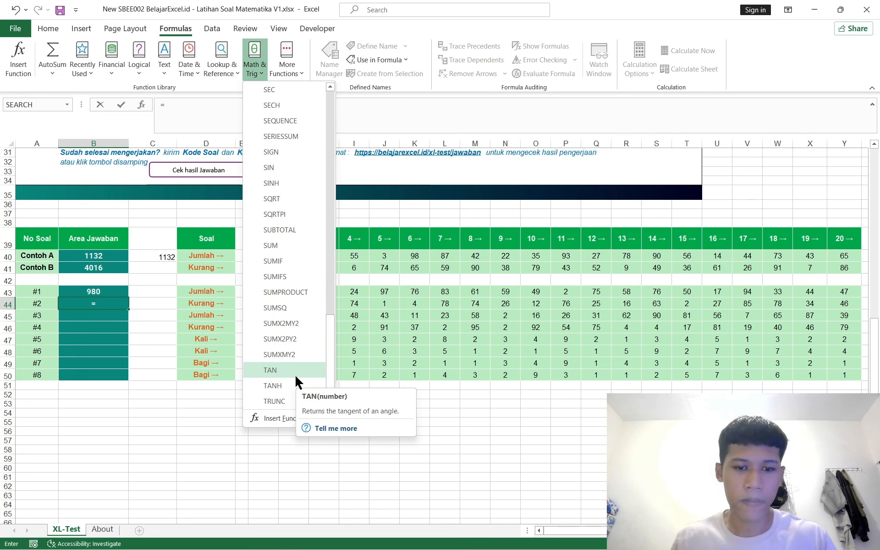
scroll(272, 244, "up", 2)
scroll(272, 248, "up", 2)
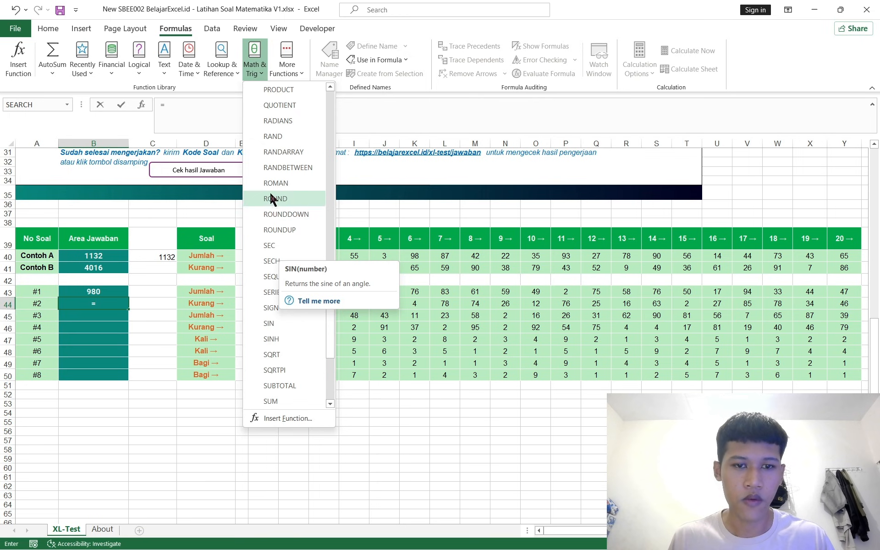
key("Escape")
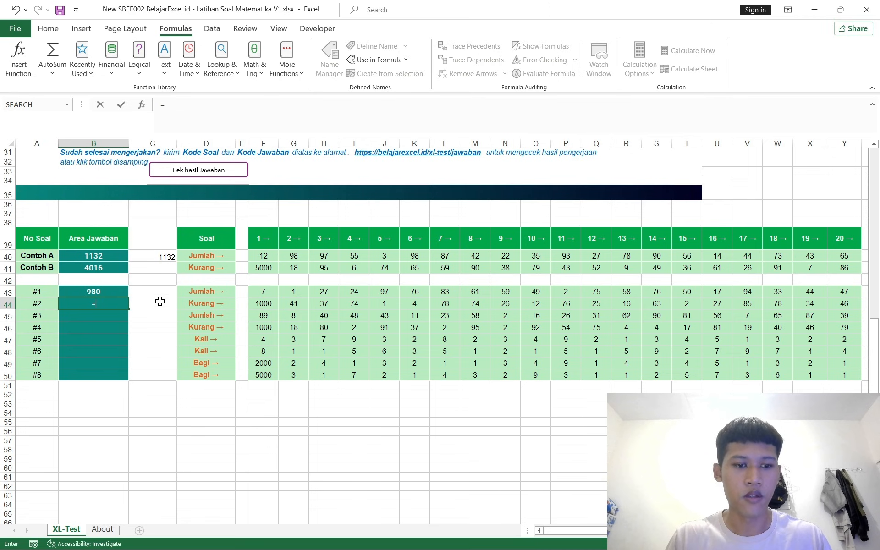
type("sum(")
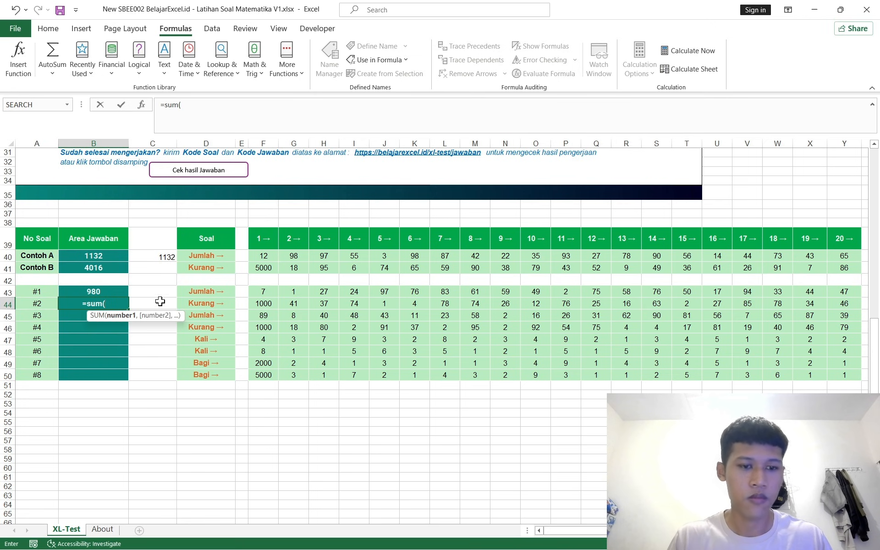
left_click(272, 305)
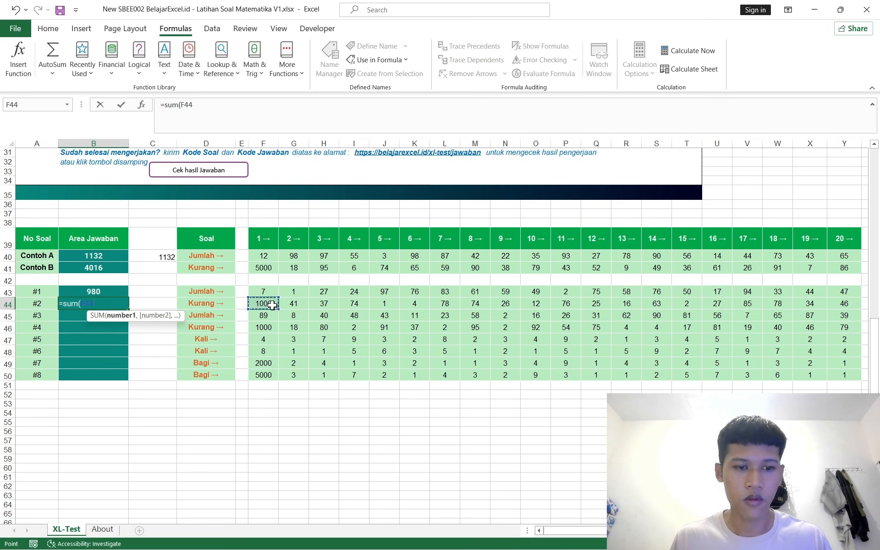
key("ctrl+shift+Right")
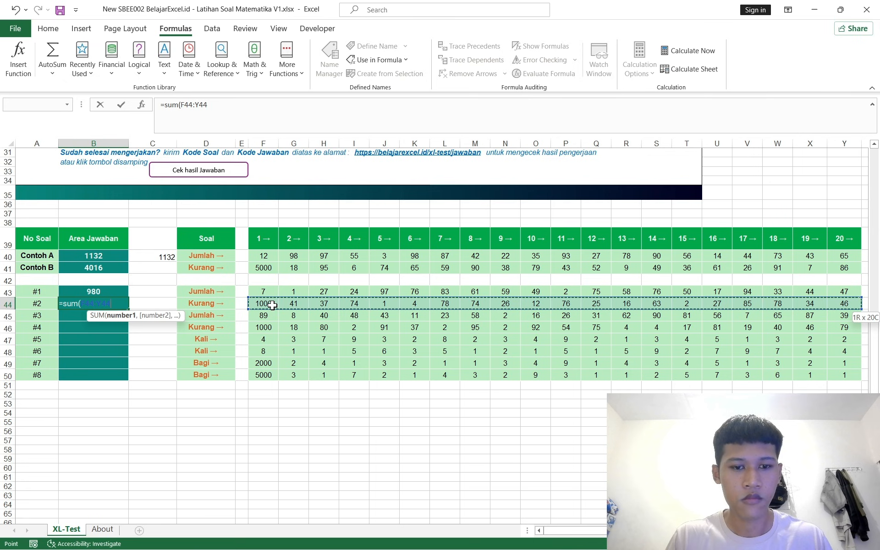
key("BackSpace")
key("BackSpace")
key("BackSpace")
key("BackSpace")
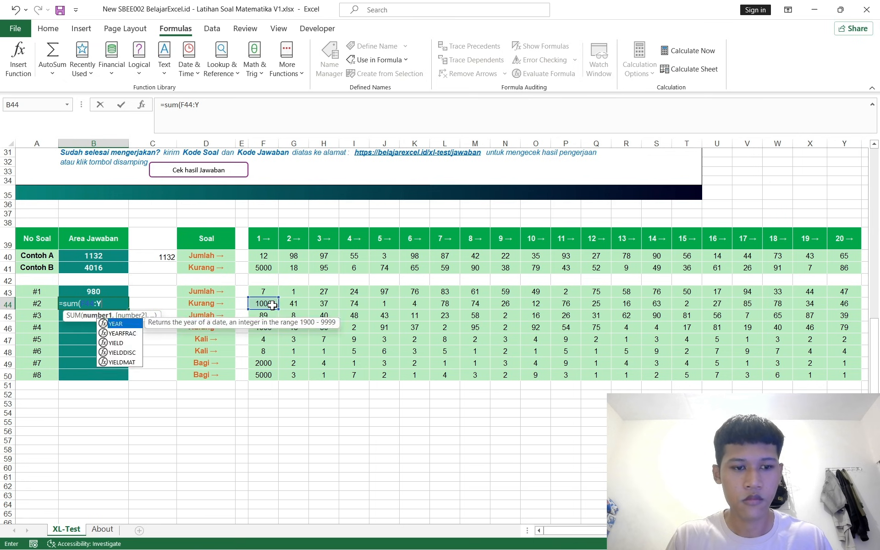
key("shift+Home")
key("BackSpace")
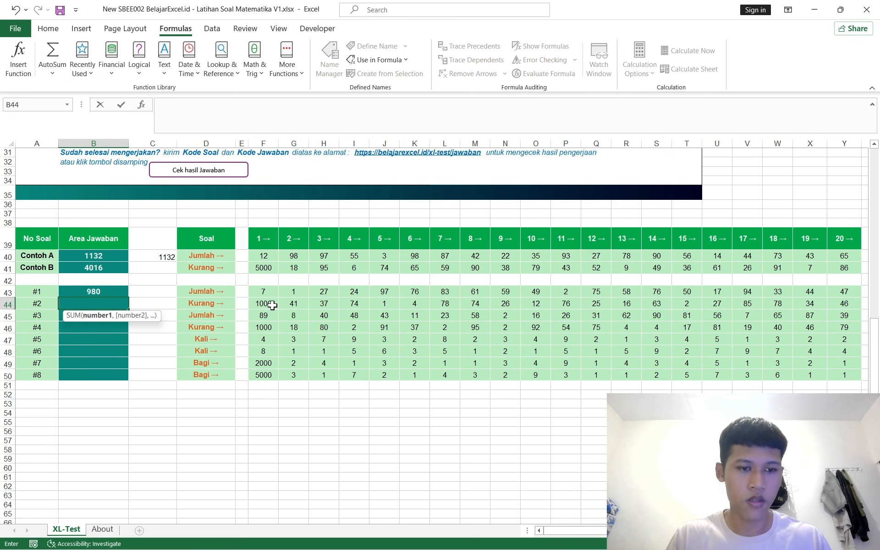
Test the Contoh B subtraction in cell C41 with the formula =F41-SUM(G41:Y41) and clear the cell again.
left_click(154, 266)
type("=sum(")
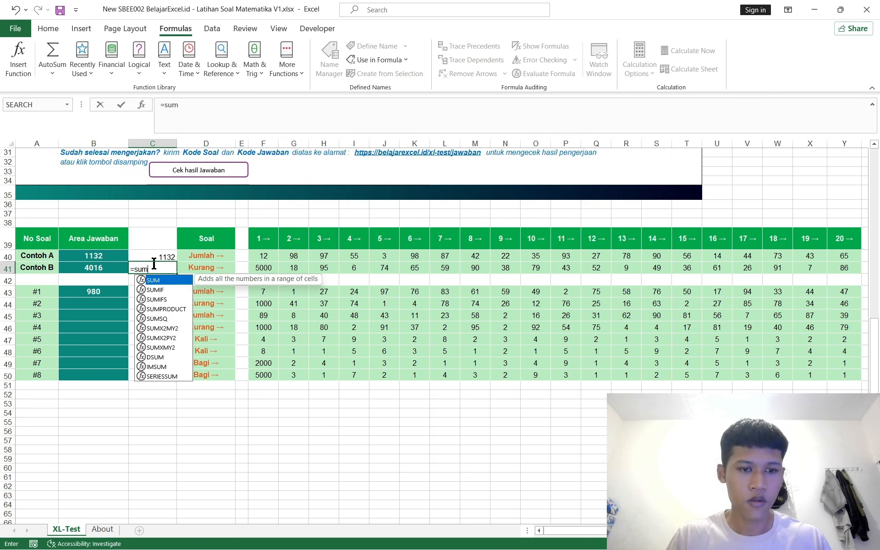
key("BackSpace")
key("BackSpace")
key("BackSpace")
key("BackSpace")
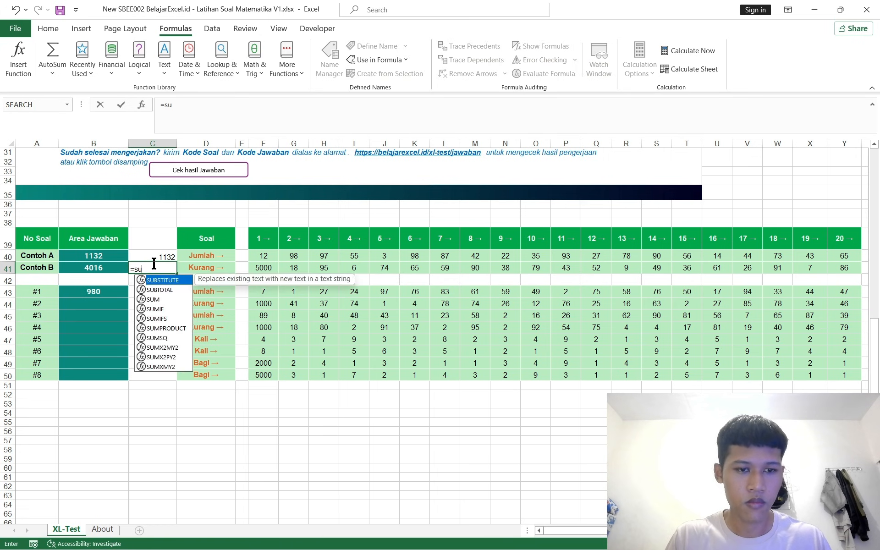
left_click(265, 265)
type("-")
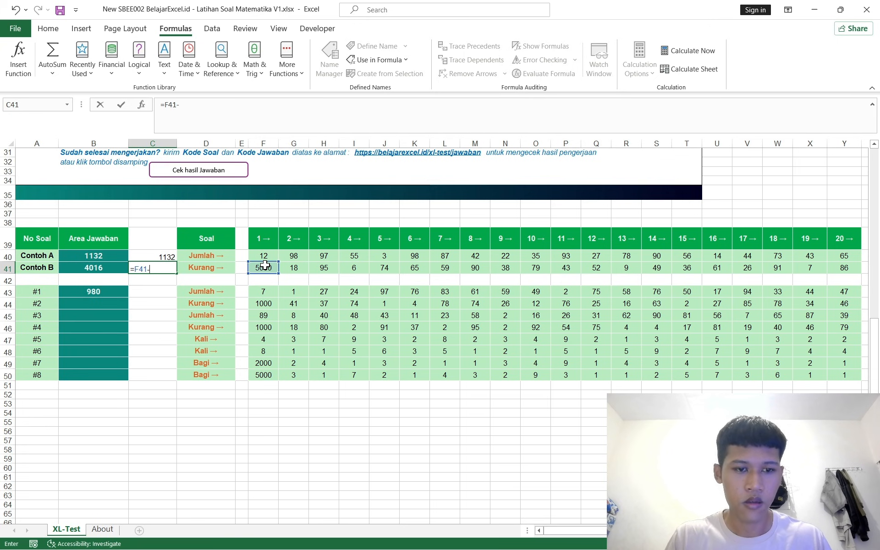
type("sum(")
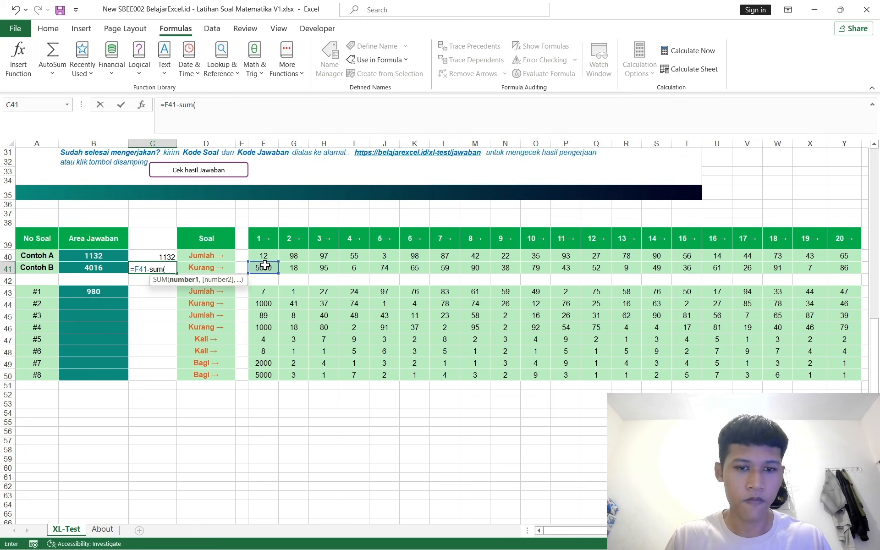
left_click(299, 269)
key("ctrl+shift+Right")
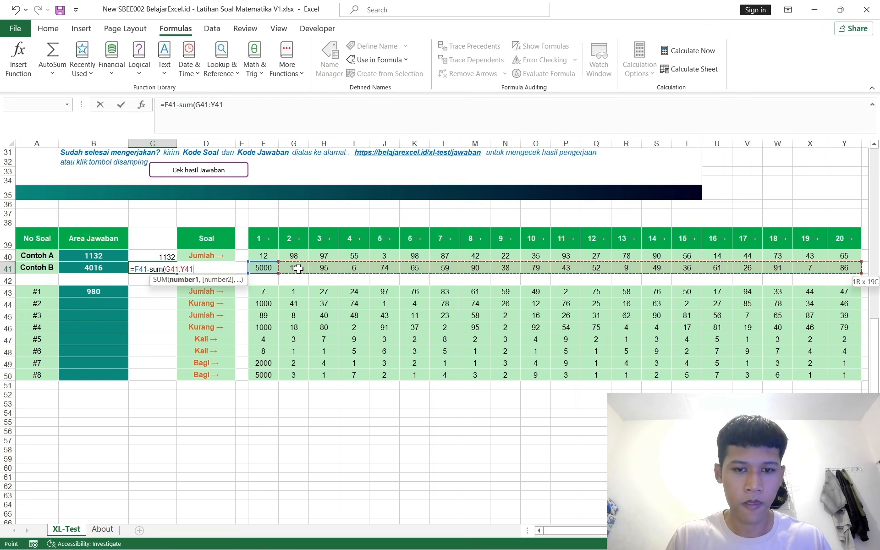
key("Return")
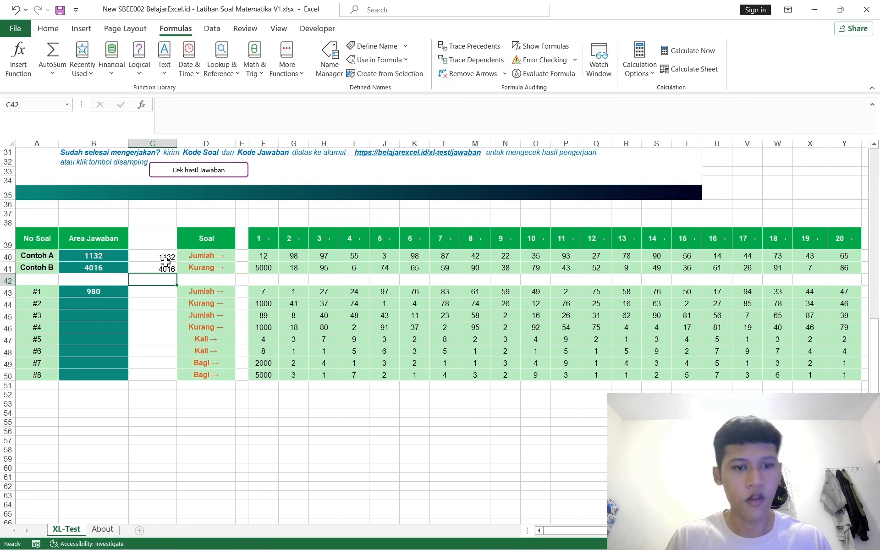
left_click(157, 265)
key("Delete")
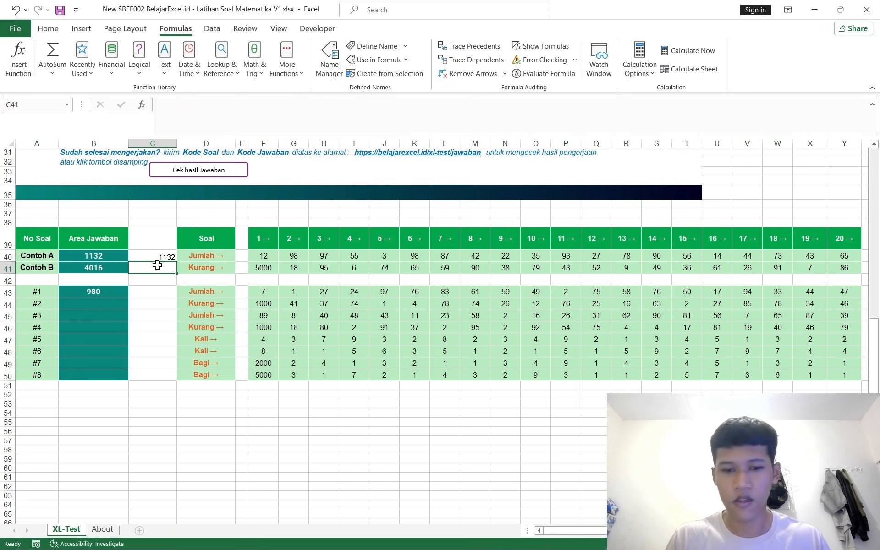
Answer question #2 in cell B44 with the formula =F44-SUM(G44:Y44).
left_click(98, 305)
type("=")
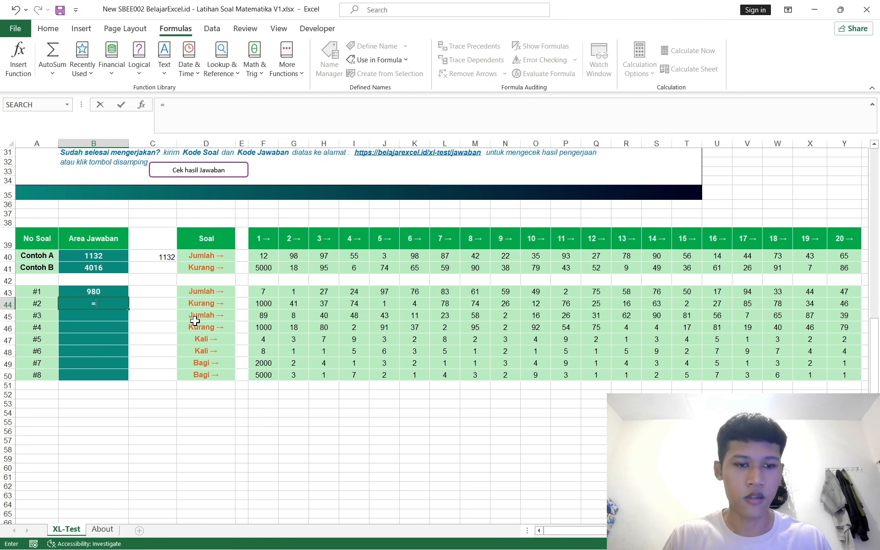
left_click(277, 304)
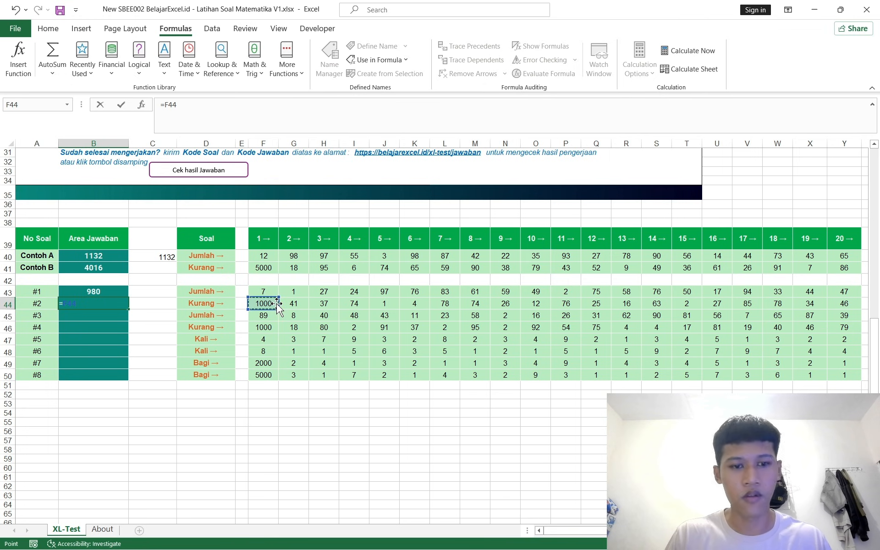
type("-")
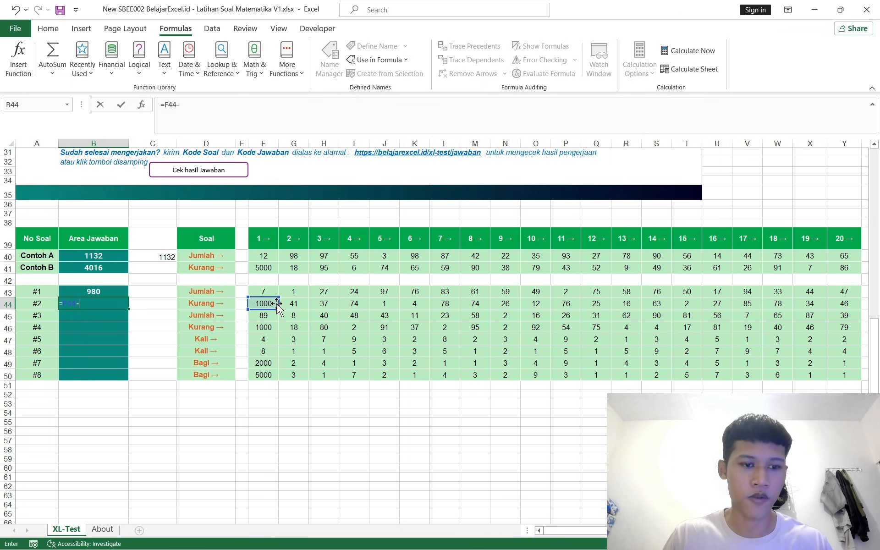
type("sum(")
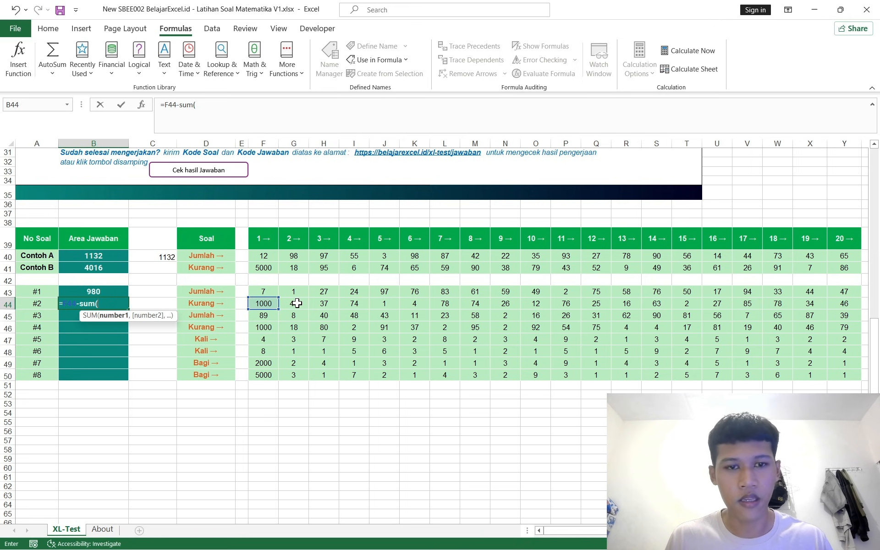
left_click(297, 303)
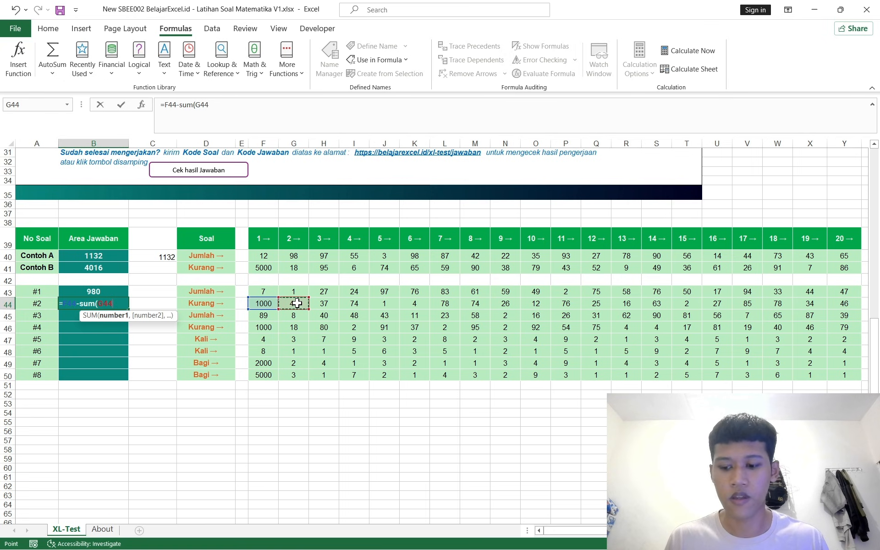
key("ctrl+shift+Right")
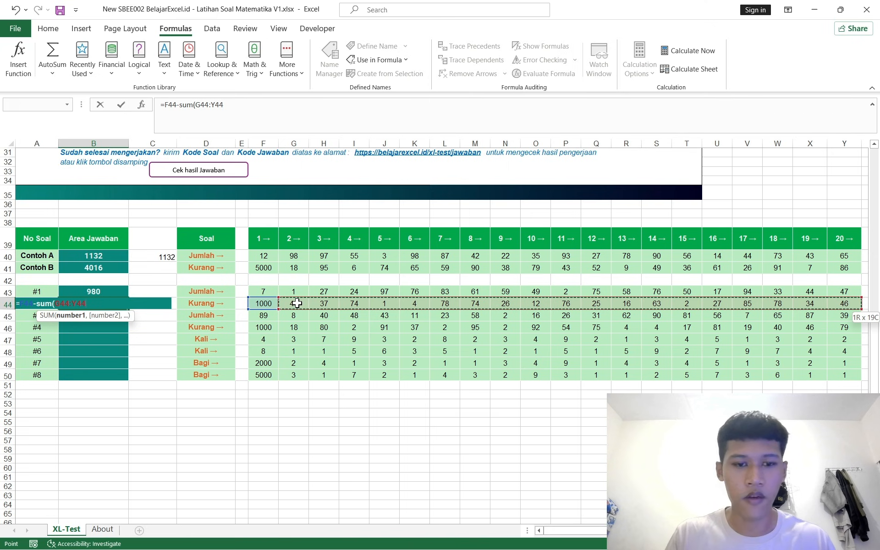
key("Return")
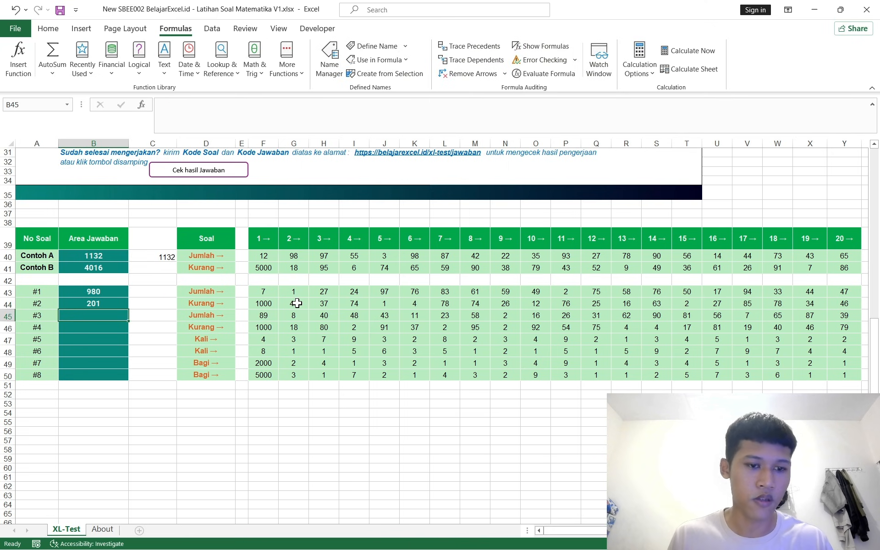
left_click(113, 305)
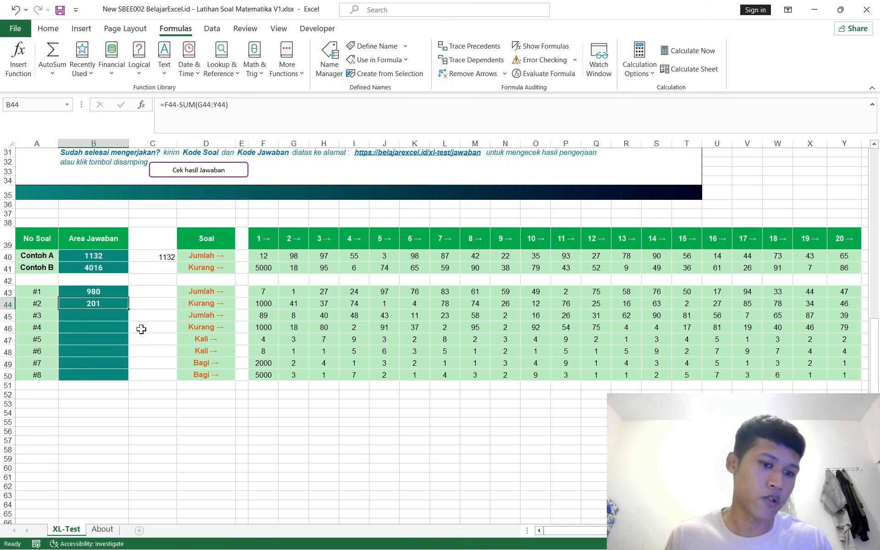
Answer question #3 in cell B45 with a SUM formula over F45:Y45.
key("Down")
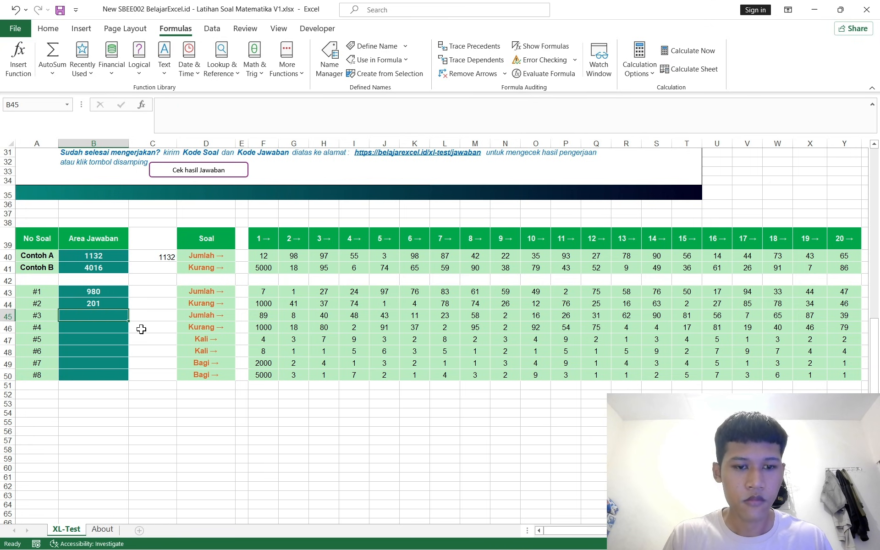
type("=sum")
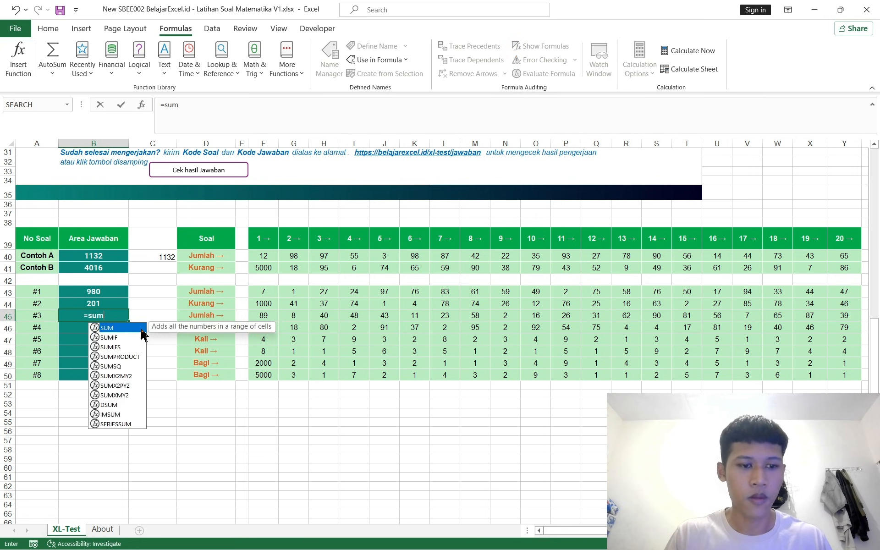
key("Tab")
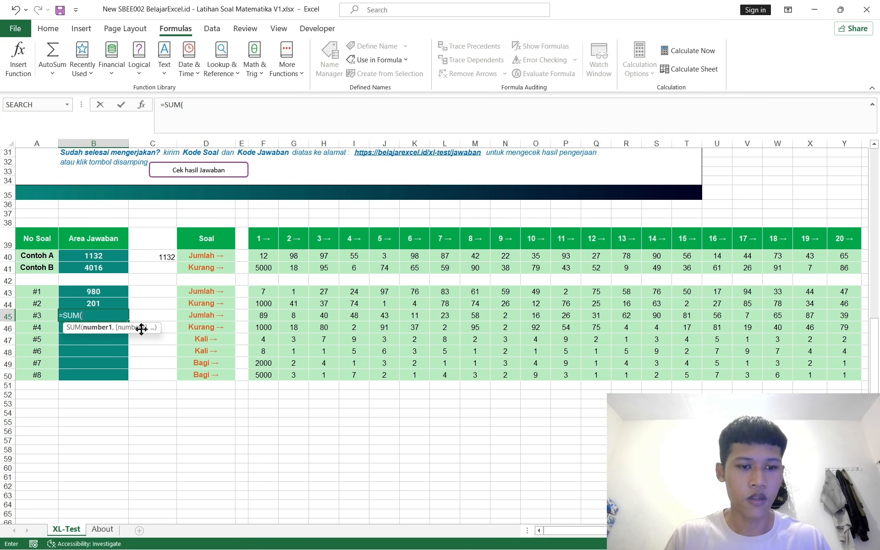
left_click(262, 315)
key("ctrl+shift+Right")
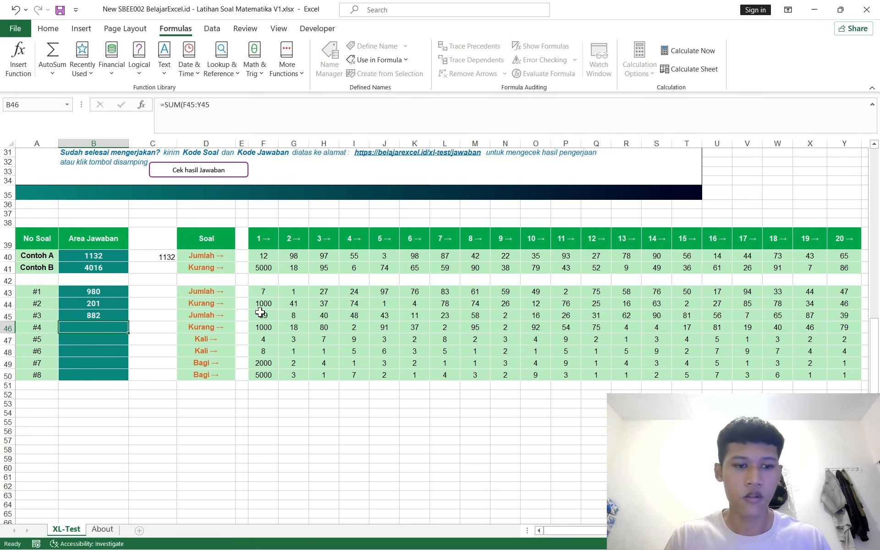
key("Return")
Answer question #4 in cell B46 with the formula =F46-SUM(G46:Y46).
type("=")
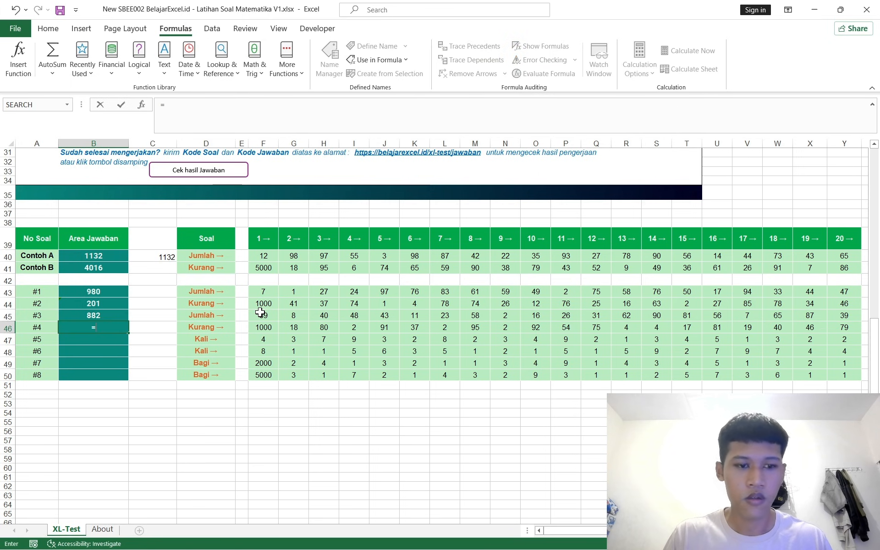
left_click(270, 328)
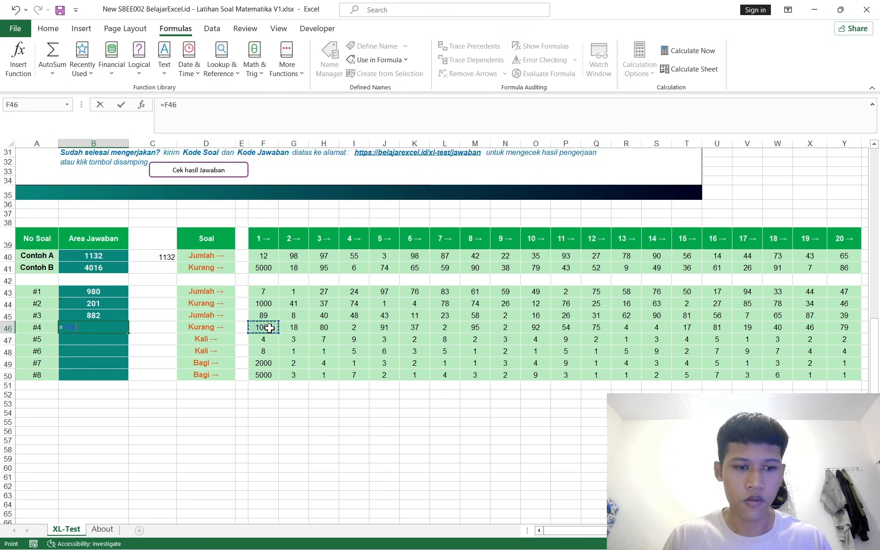
type("-sum(")
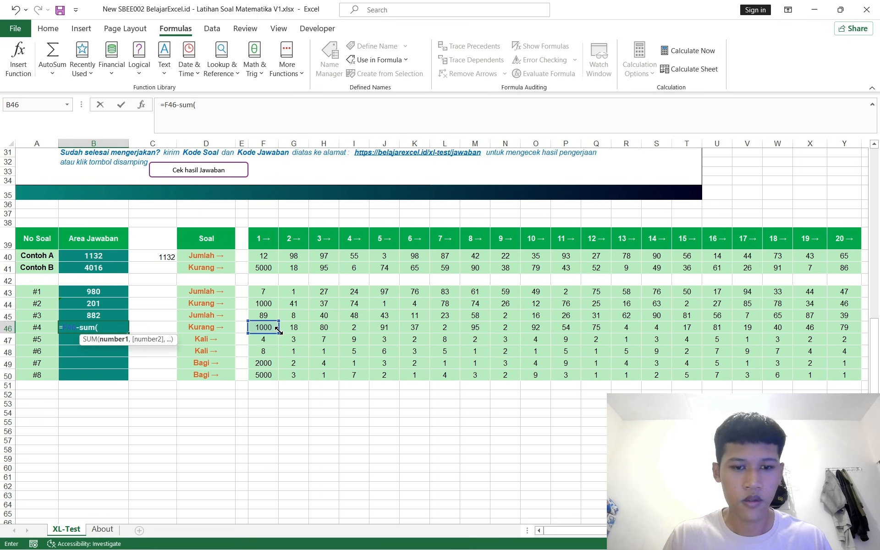
left_click(291, 328)
key("ctrl+shift+Right")
key("Return")
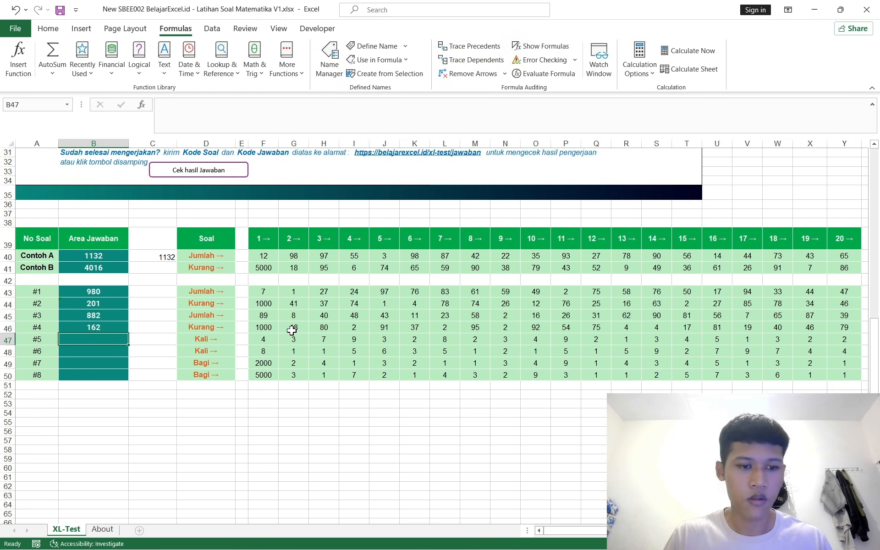
Answer question #5 in cell B47 with the formula =PRODUCT(F47:Y47).
type("-")
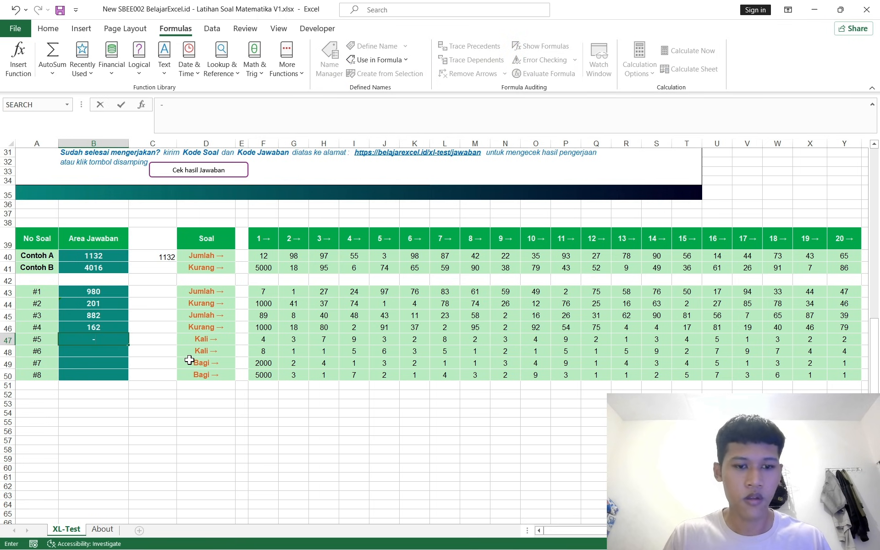
key("BackSpace")
type("=")
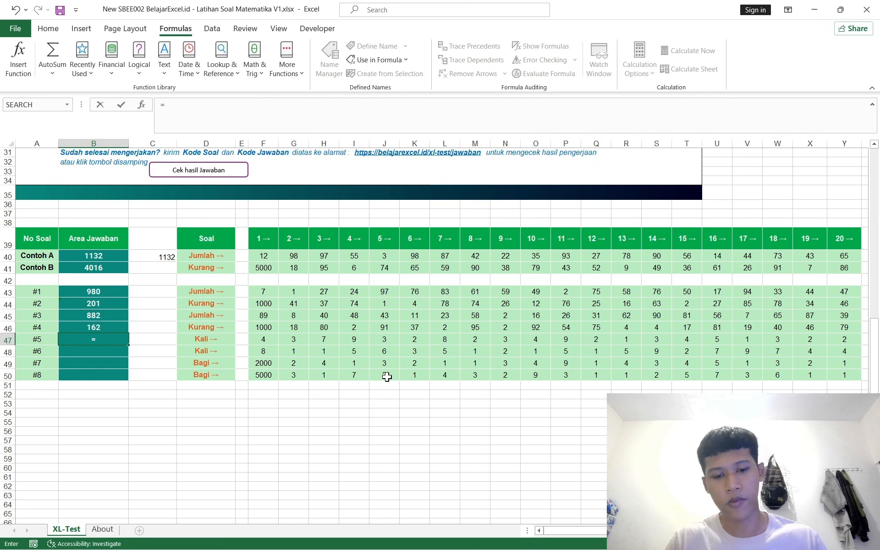
type("product")
key("Tab")
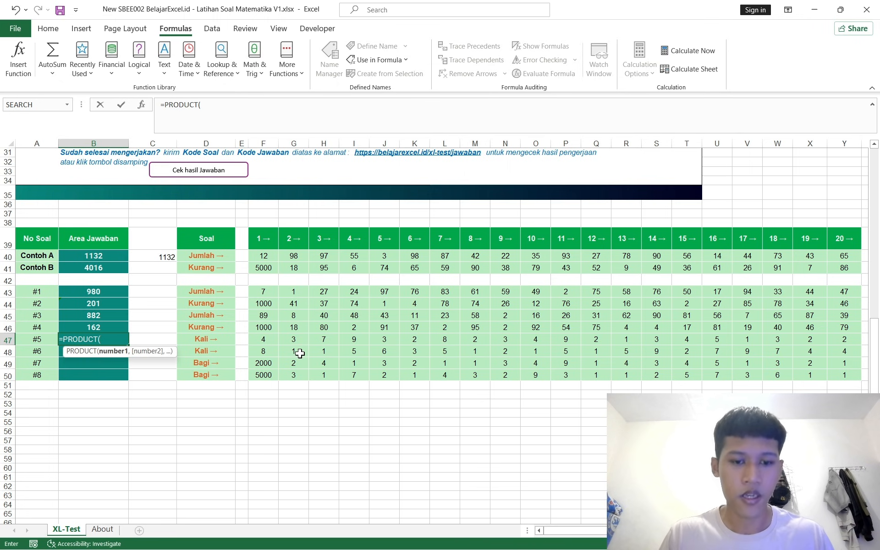
left_click(269, 342)
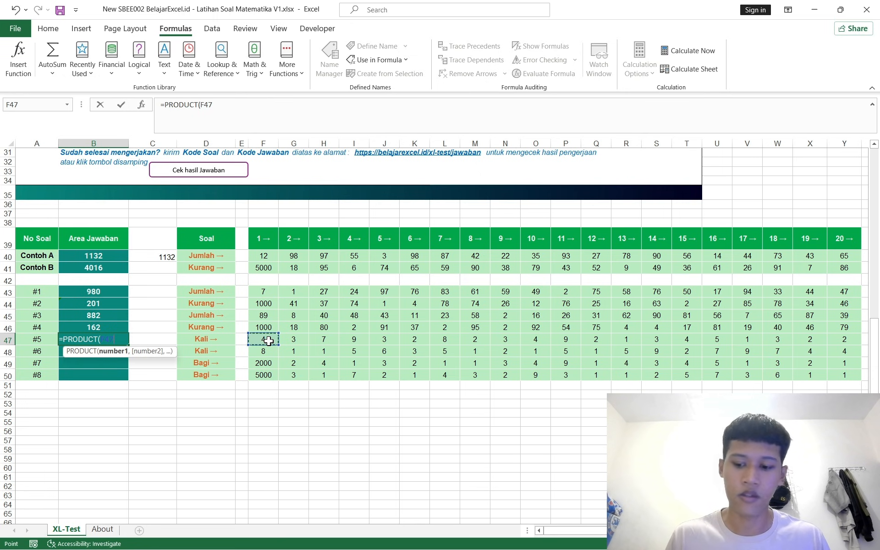
key("ctrl+shift+Right")
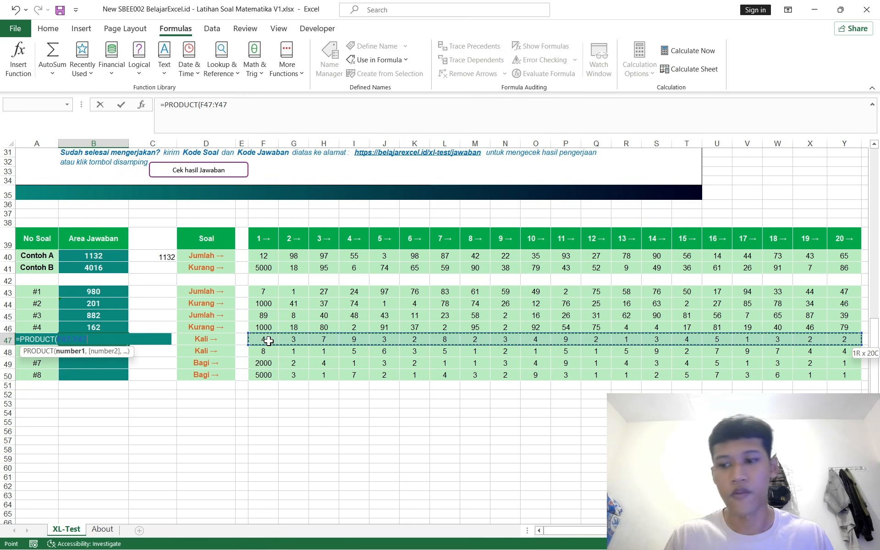
key("Return")
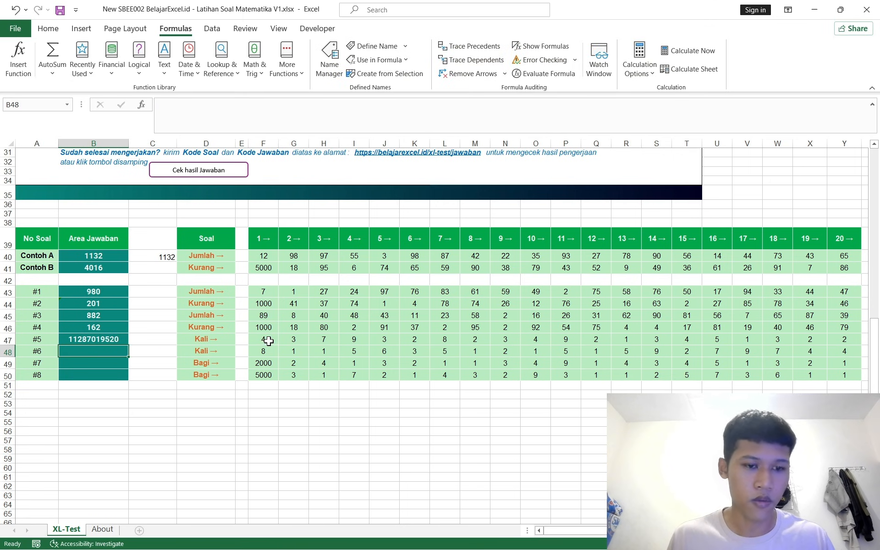
Answer question #6 by filling the PRODUCT formula from cell B47 down into B48.
left_click(115, 338)
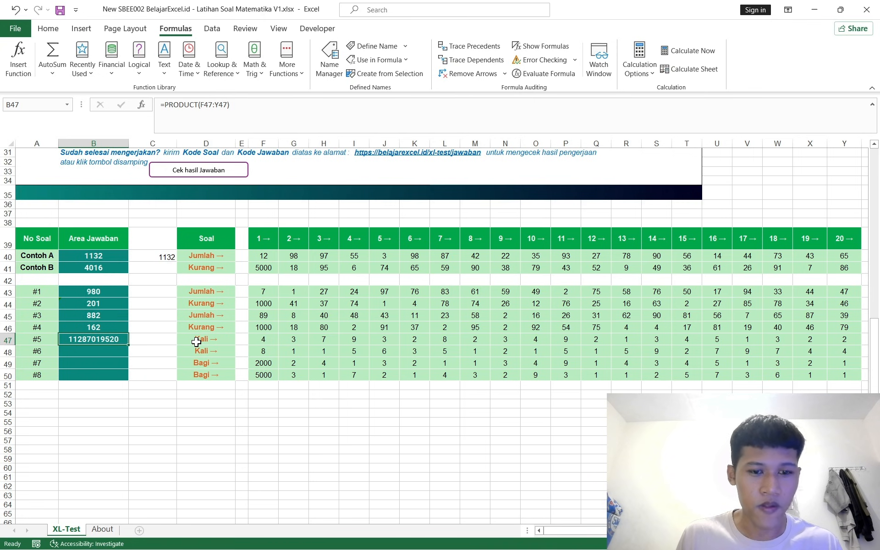
left_click(211, 352)
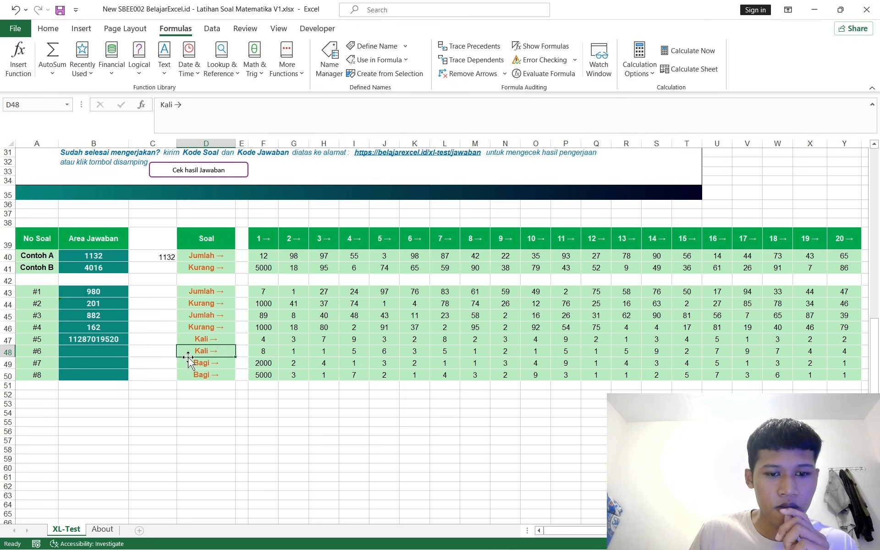
left_click(213, 342)
left_click(214, 355)
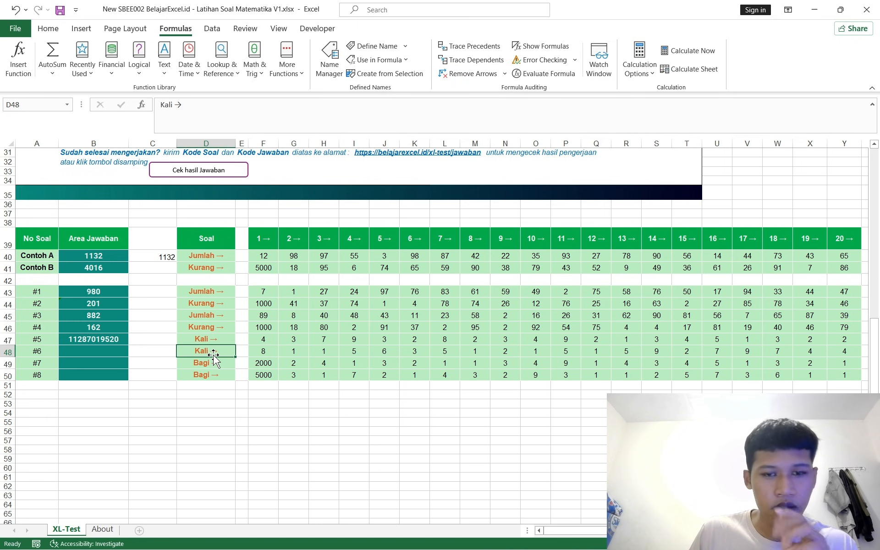
left_click(107, 350)
left_click(121, 337)
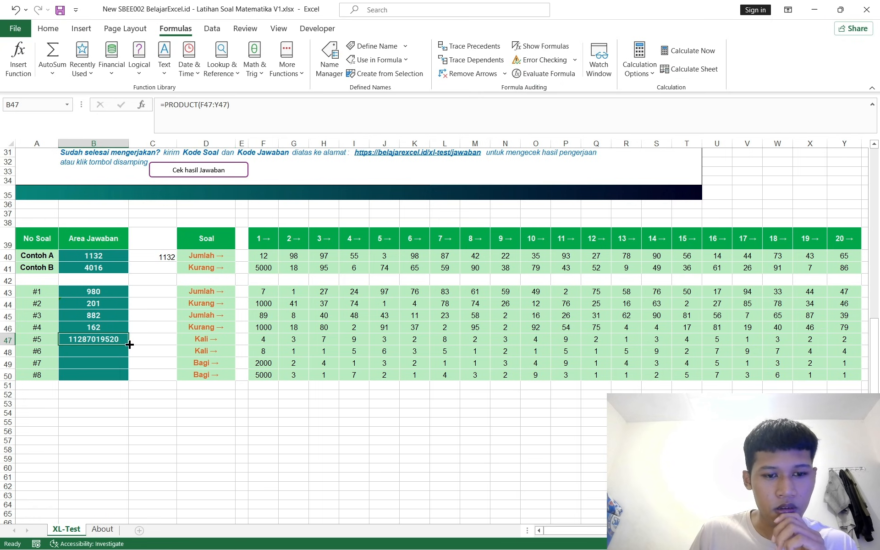
left_click_drag(129, 344, 130, 356)
left_click(112, 365)
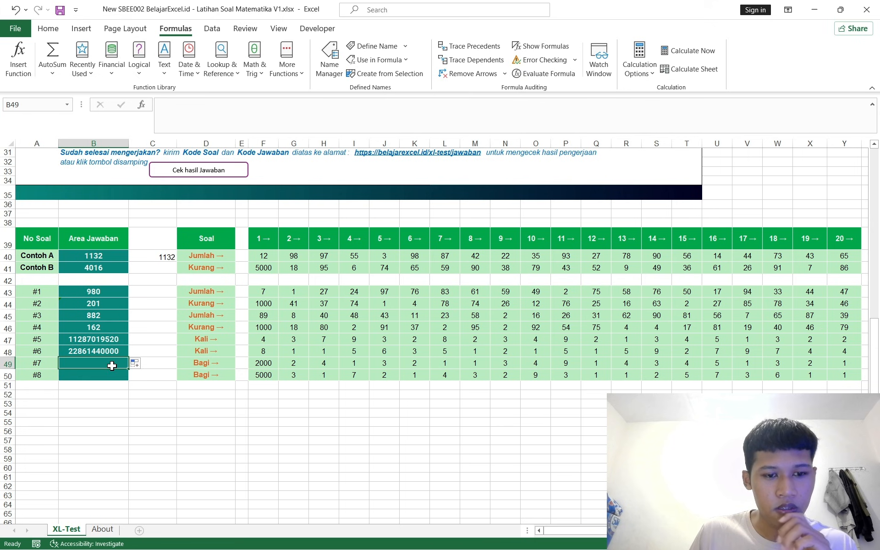
left_click(204, 363)
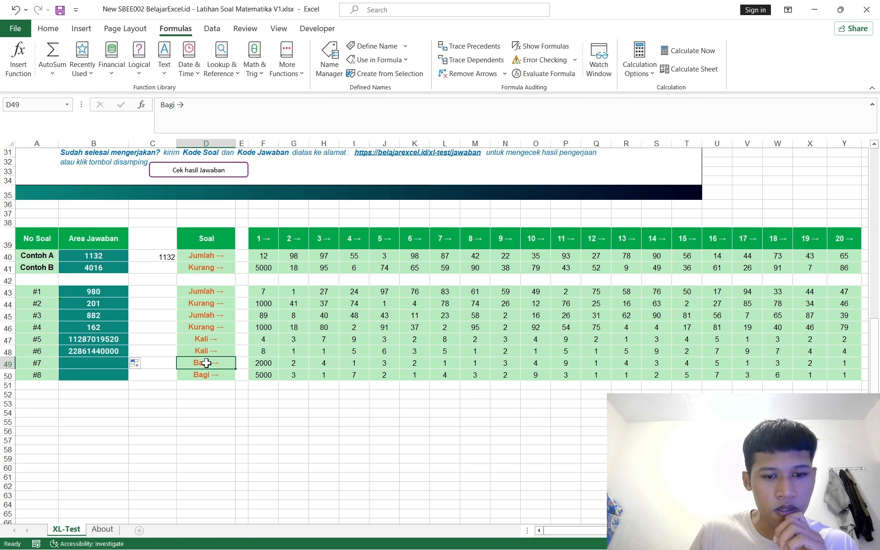
left_click(95, 366)
left_click(195, 365)
left_click(102, 368)
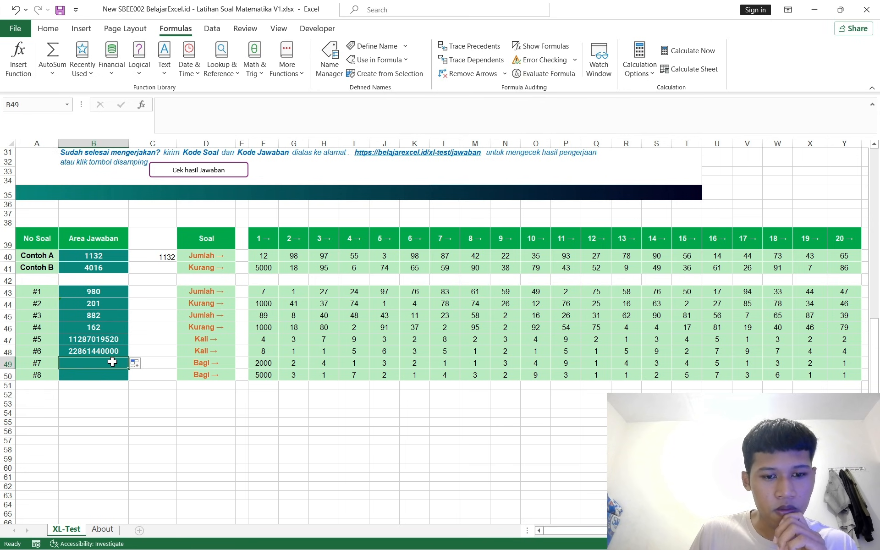
type("=")
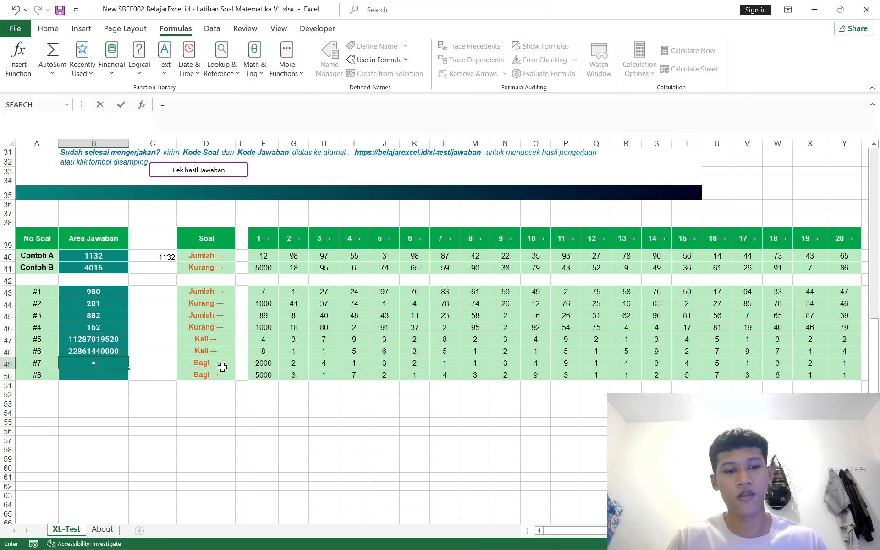
type("dive")
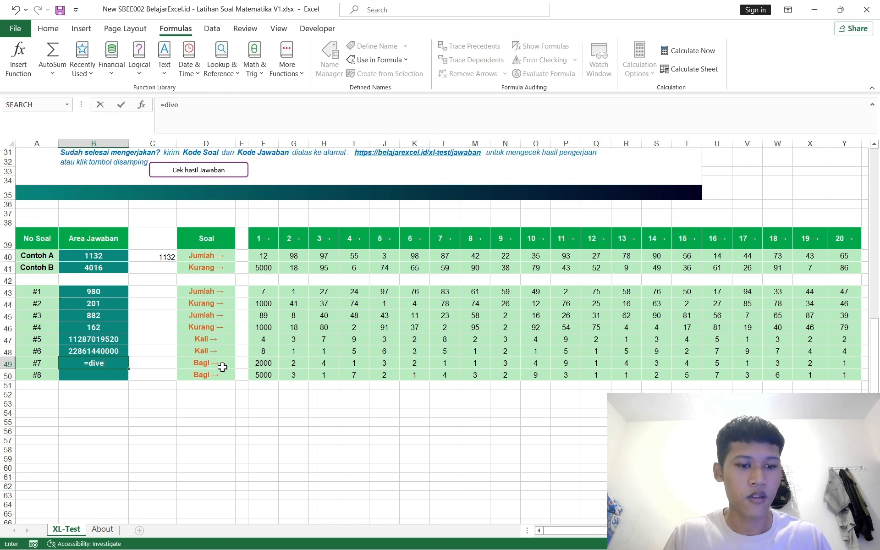
key("BackSpace")
key("BackSpace")
key("BackSpace")
key("BackSpace")
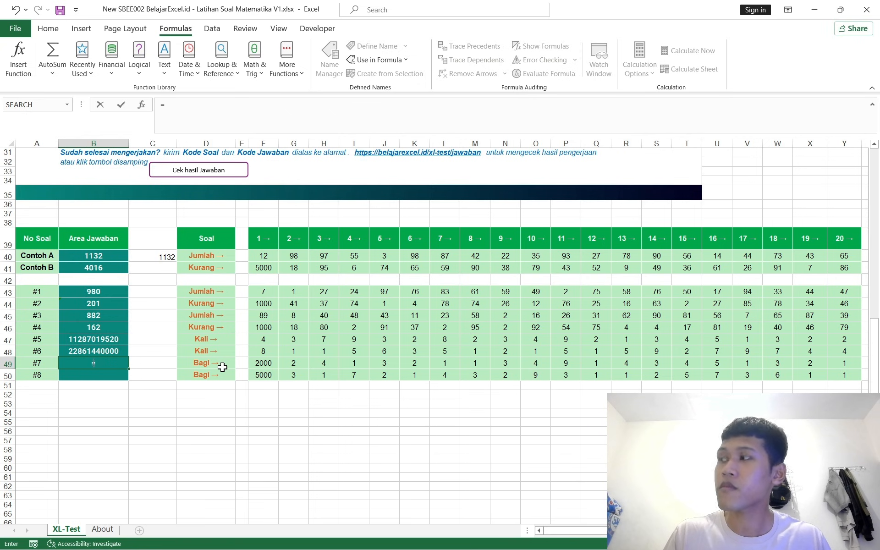
key("BackSpace")
key("Return")
Look through the Math & Trig function list for a function suited to the question #7 and #8 divisions.
left_click(254, 60)
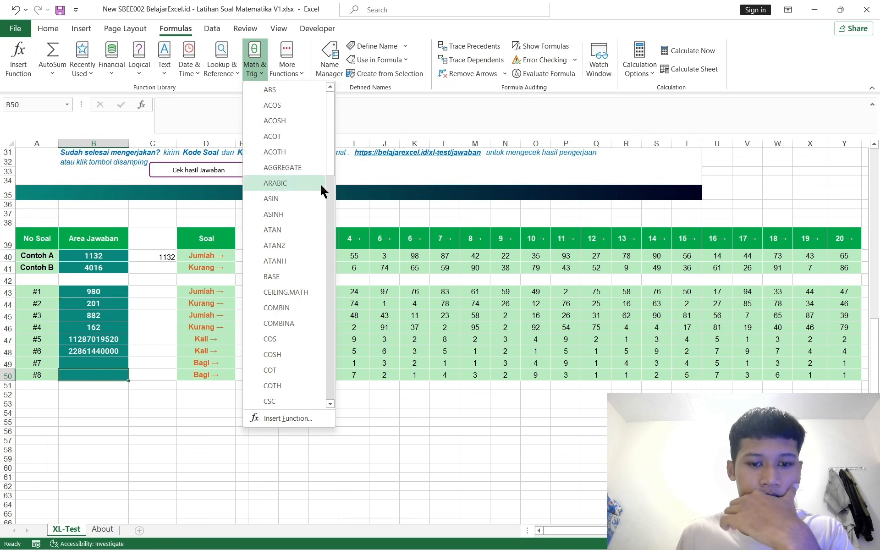
scroll(322, 197, "down", 15)
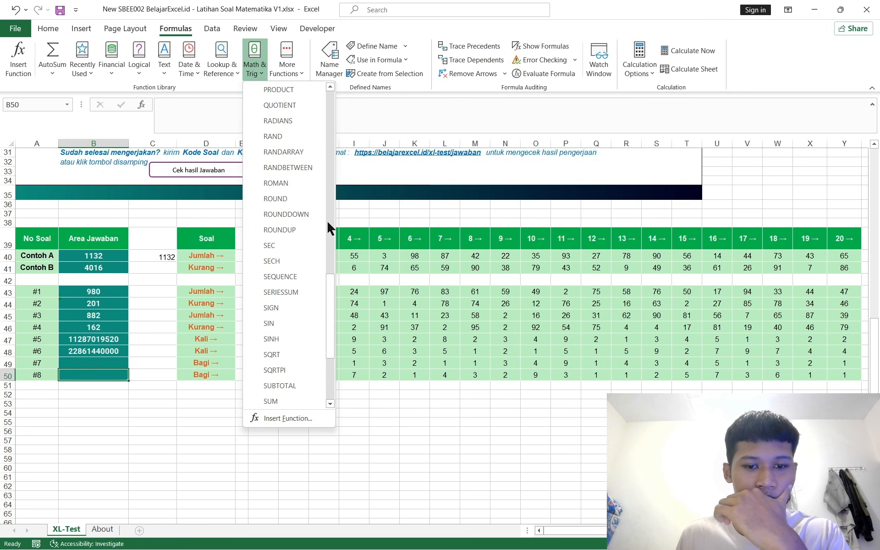
scroll(326, 220, "down", 3)
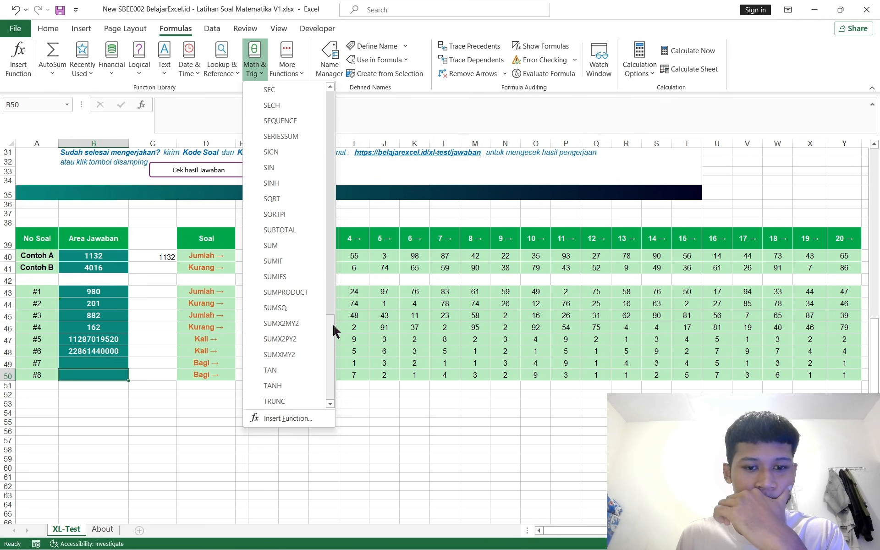
scroll(333, 325, "up", 3)
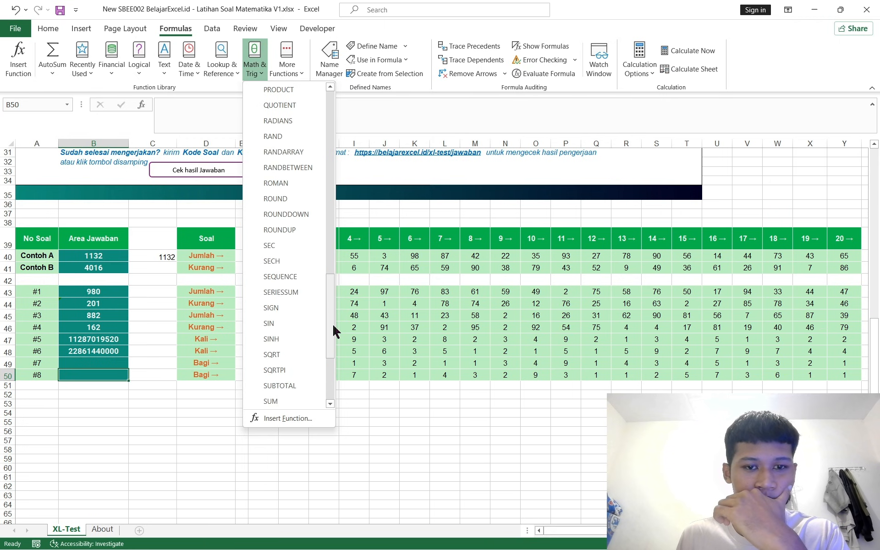
scroll(333, 329, "up", 2)
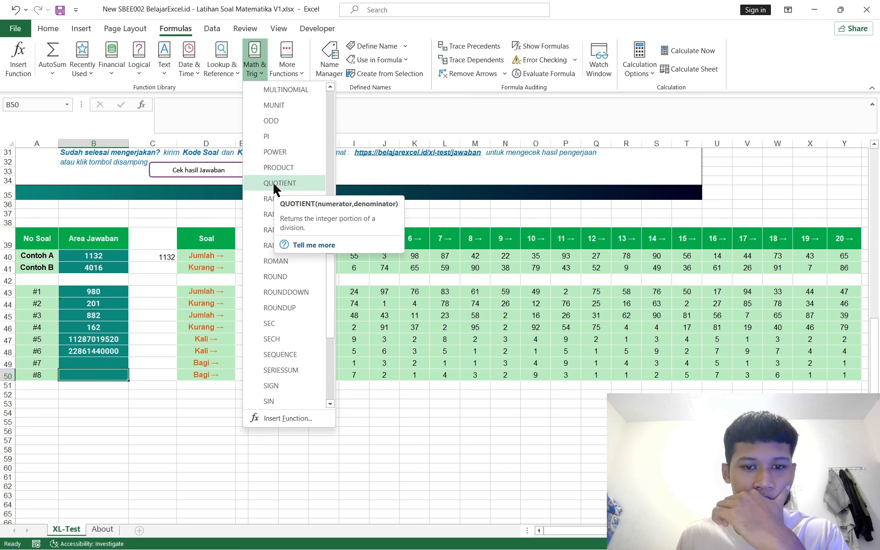
scroll(301, 182, "up", 7)
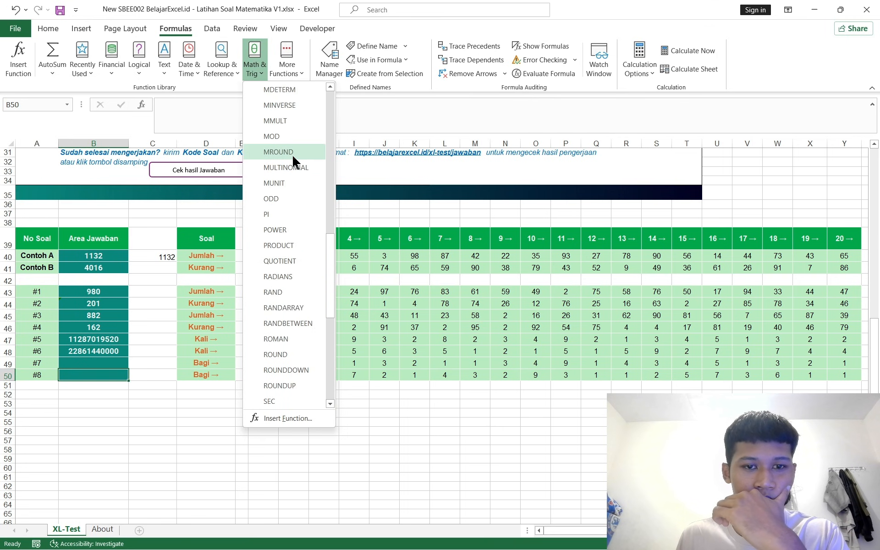
scroll(291, 182, "up", 7)
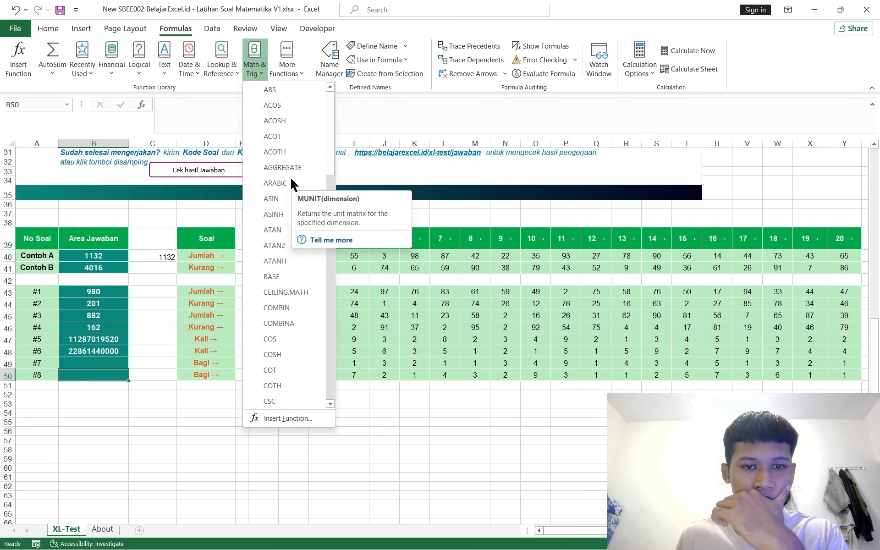
scroll(291, 182, "down", 5)
scroll(291, 182, "down", 13)
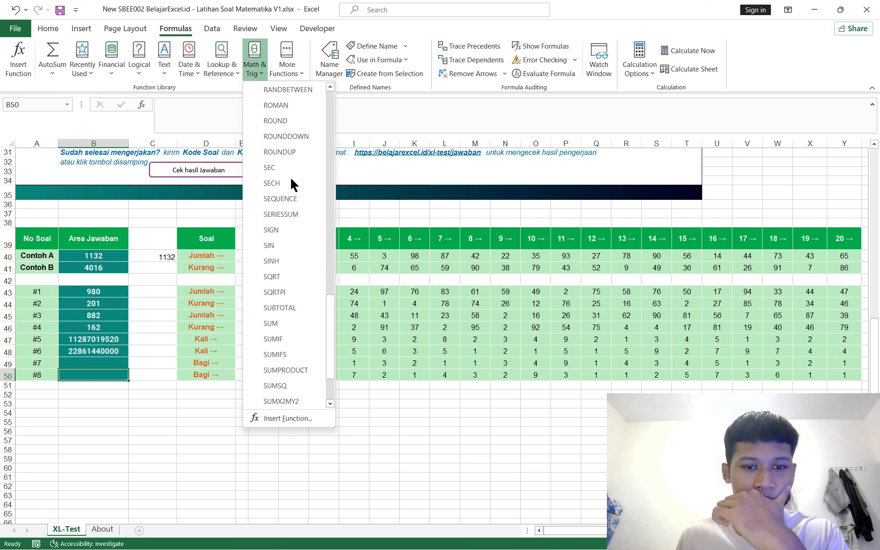
key("Escape")
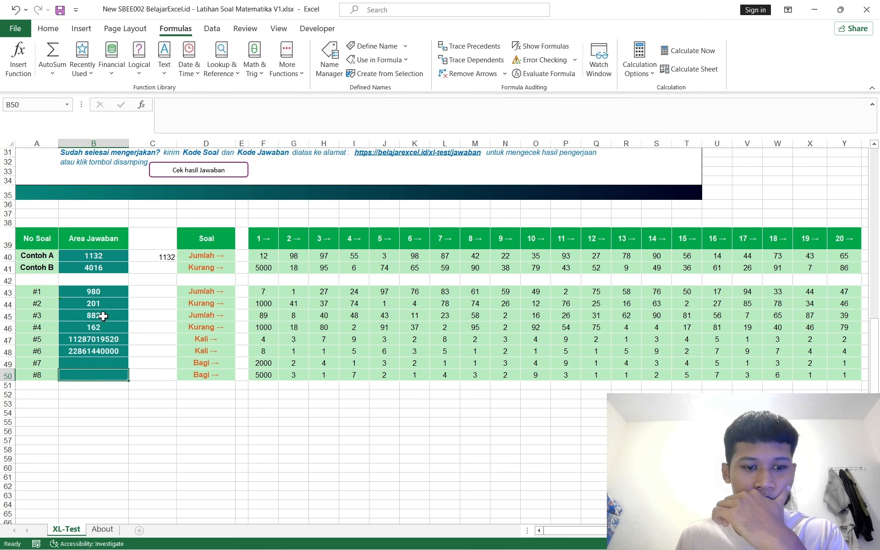
Answer question #7 in cell B49 with the formula =F49/SUM(G49:Y49).
left_click(115, 364)
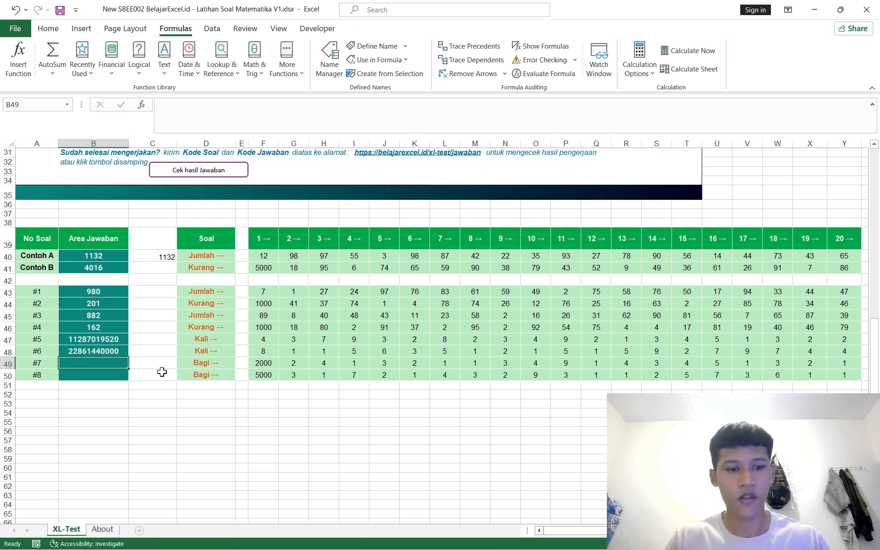
type("=")
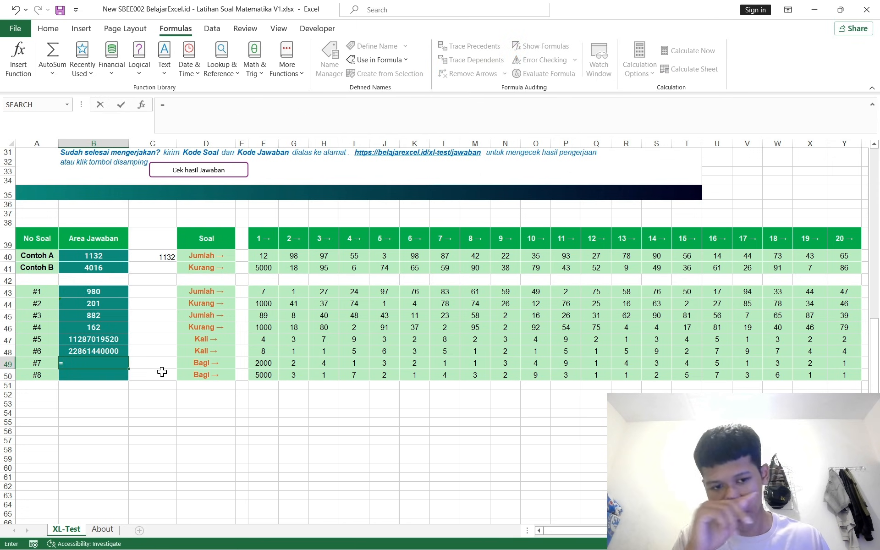
left_click(258, 363)
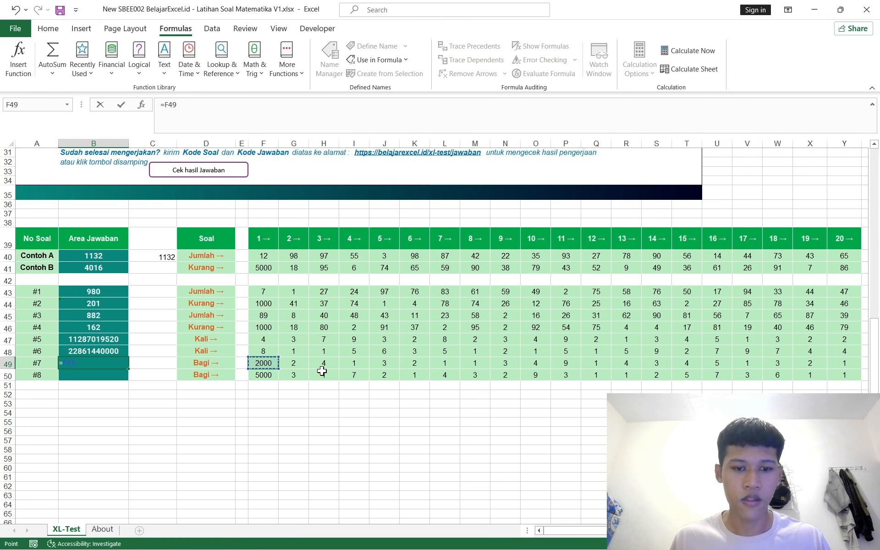
type("/")
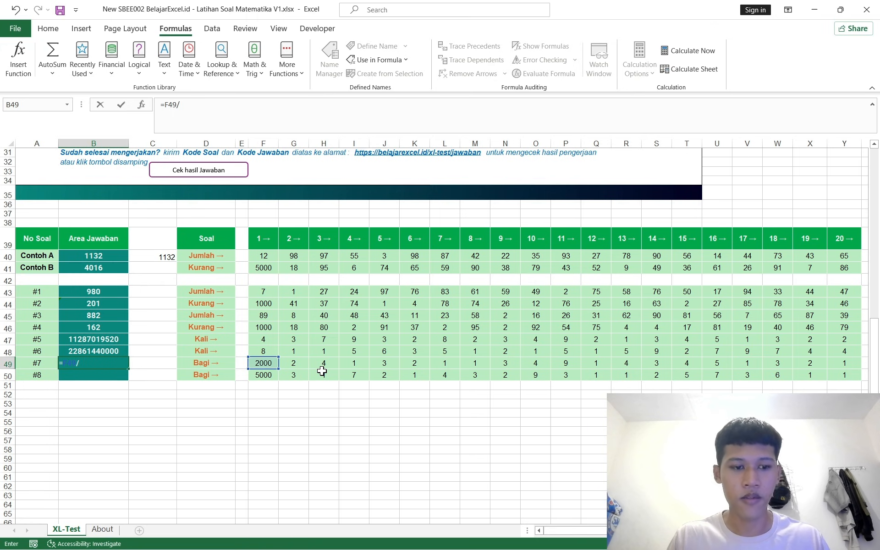
type("sum(")
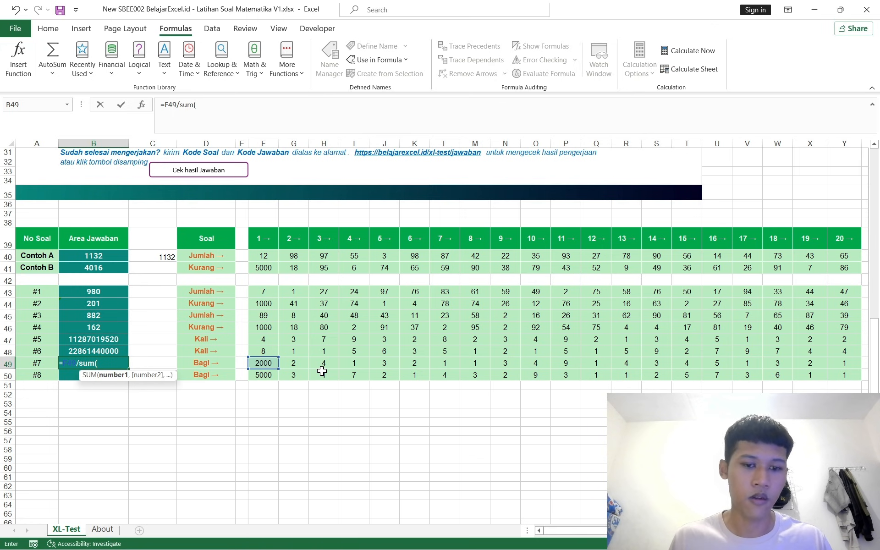
left_click(293, 364)
key("ctrl+shift+Right")
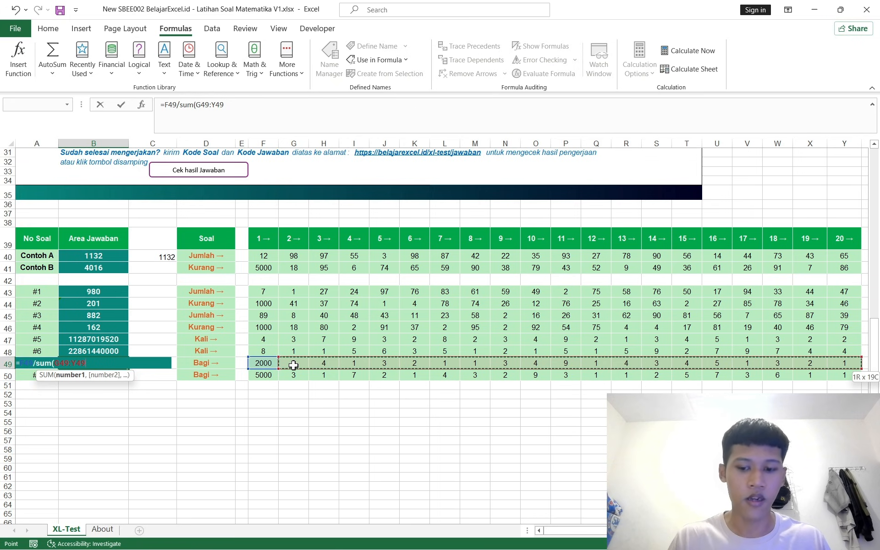
key("Return")
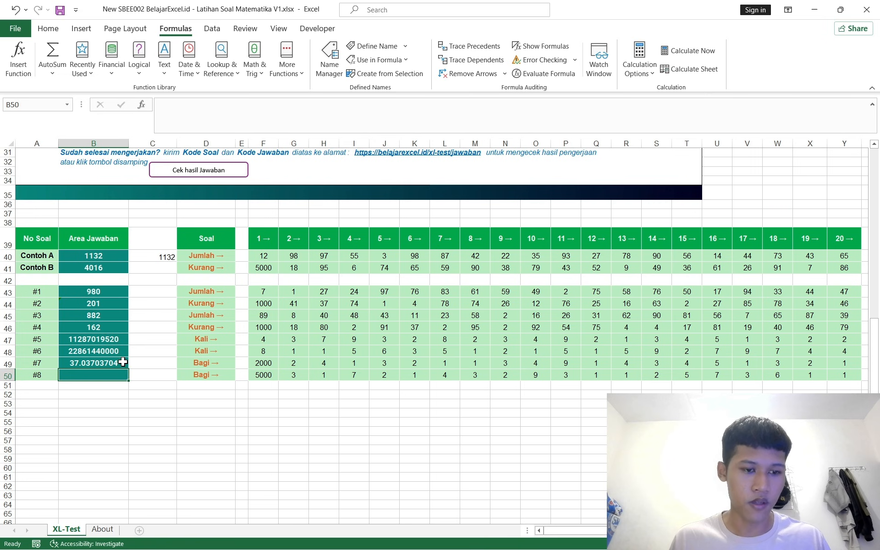
Answer question #8 in cell B50 with the formula =F50/SUM(G50:Y50).
type("=")
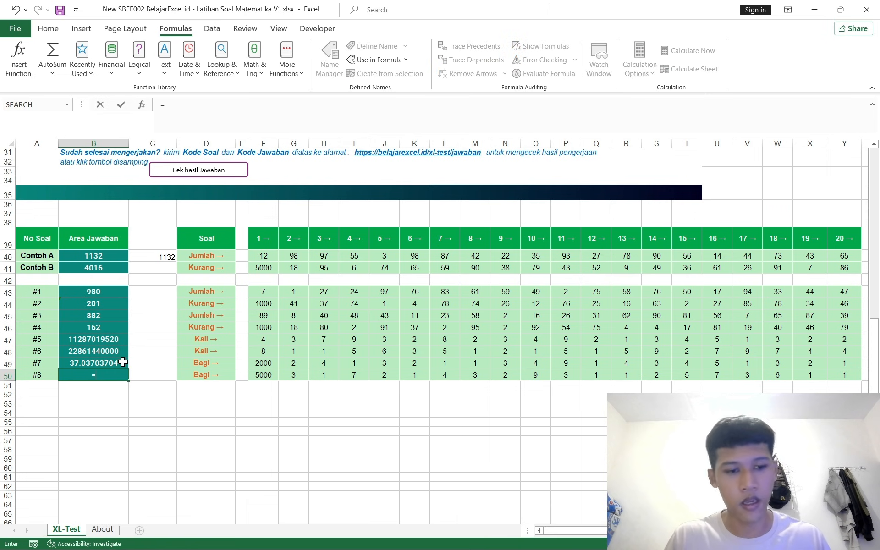
left_click(258, 375)
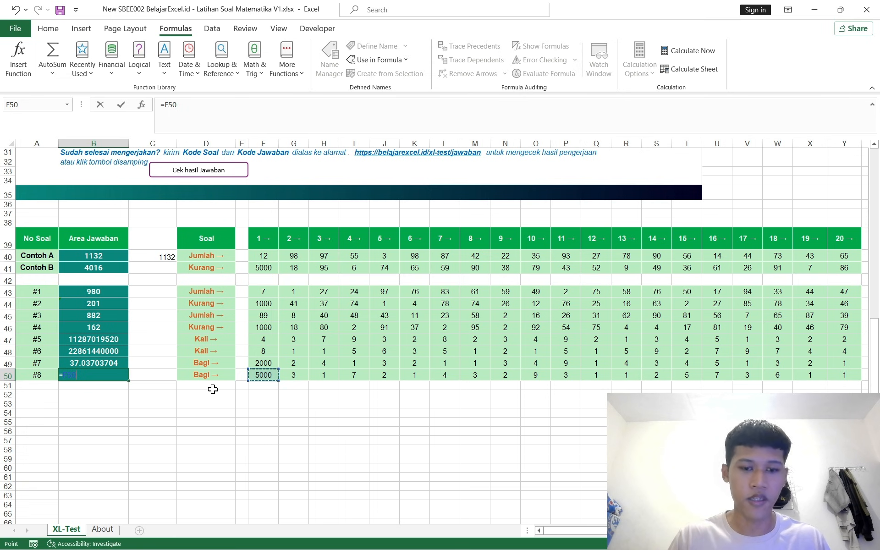
type("/sum(")
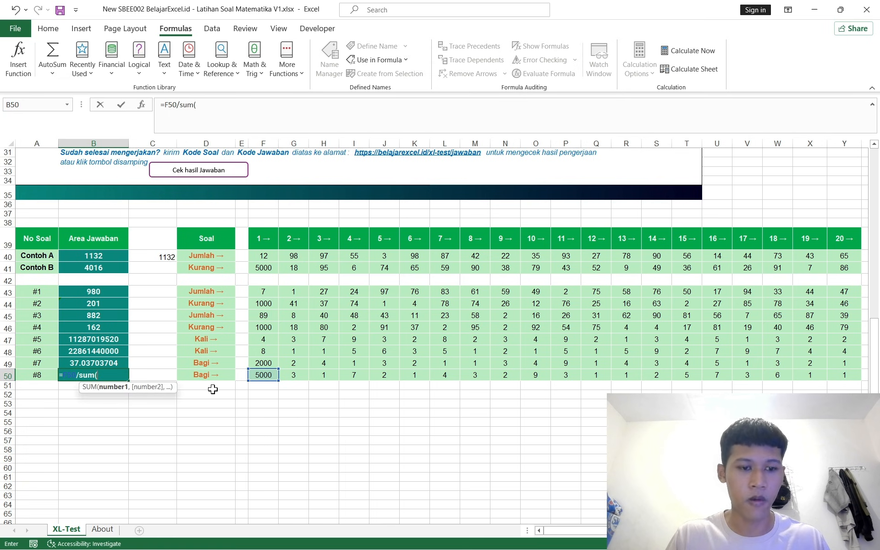
left_click_drag(305, 377, 285, 370)
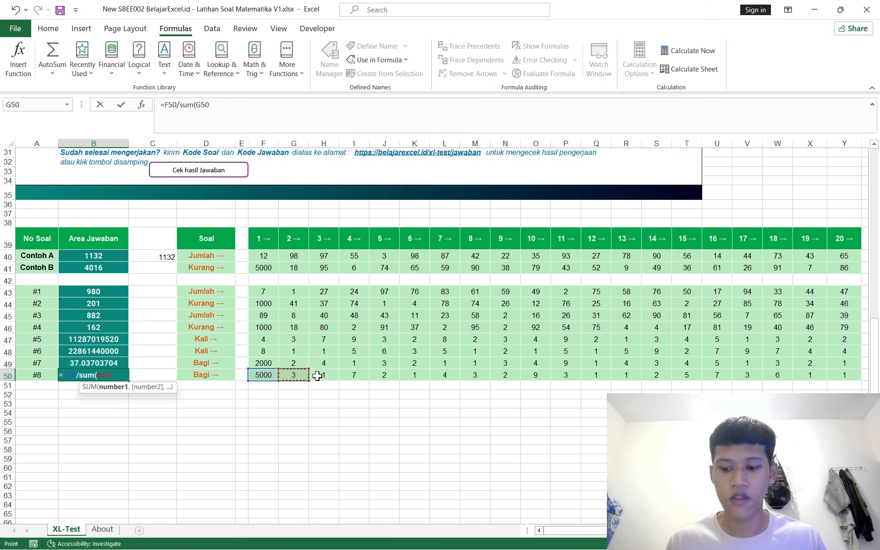
key("ctrl+shift+Right")
type(")")
key("Return")
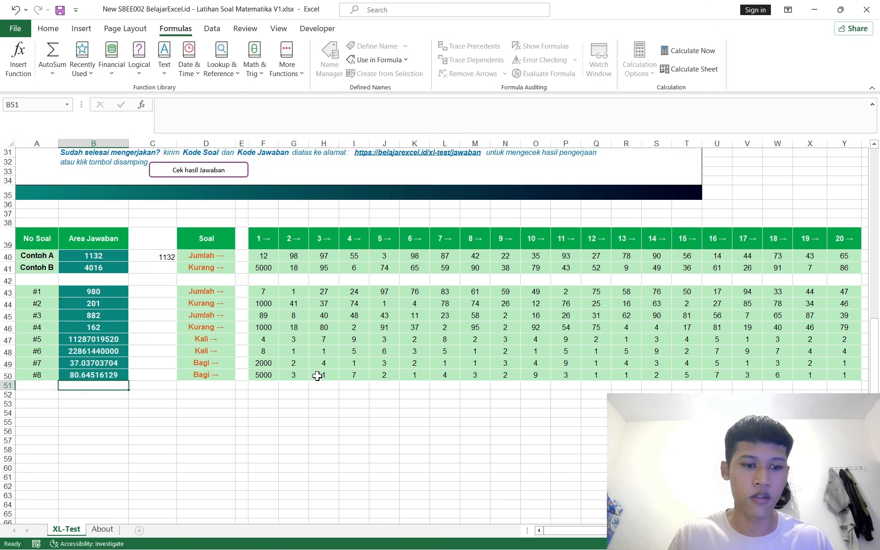
Arrange the workbook side by side with the Chrome window showing the BelajarExcel.id exercise page.
scroll(317, 376, "up", 5)
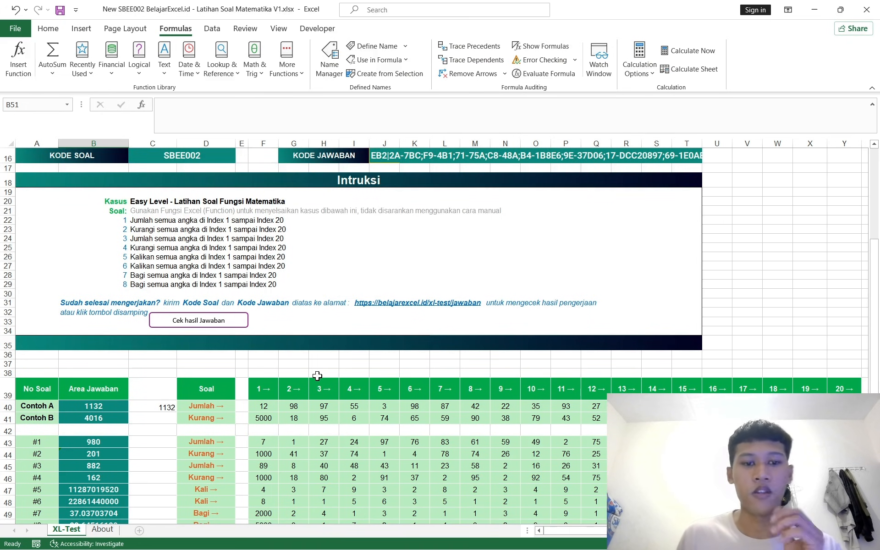
scroll(317, 375, "up", 3)
scroll(439, 303, "down", 2)
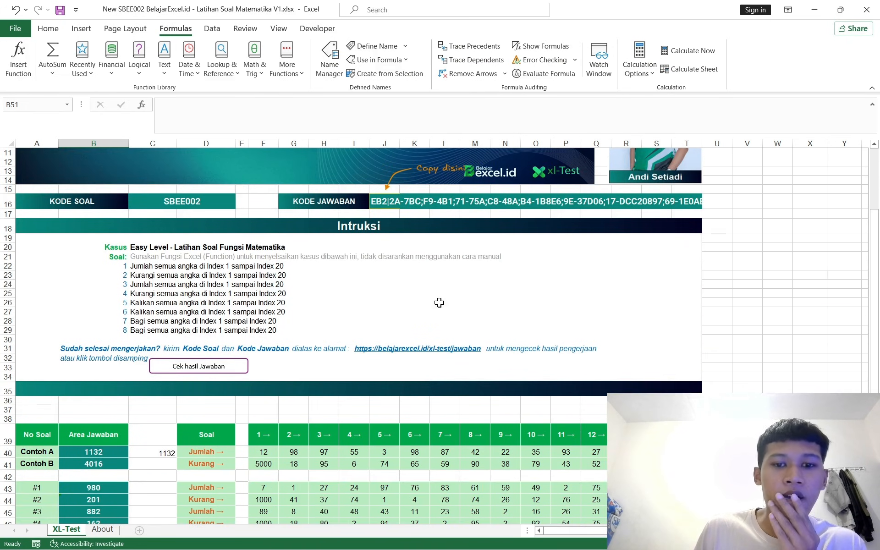
scroll(439, 303, "down", 2)
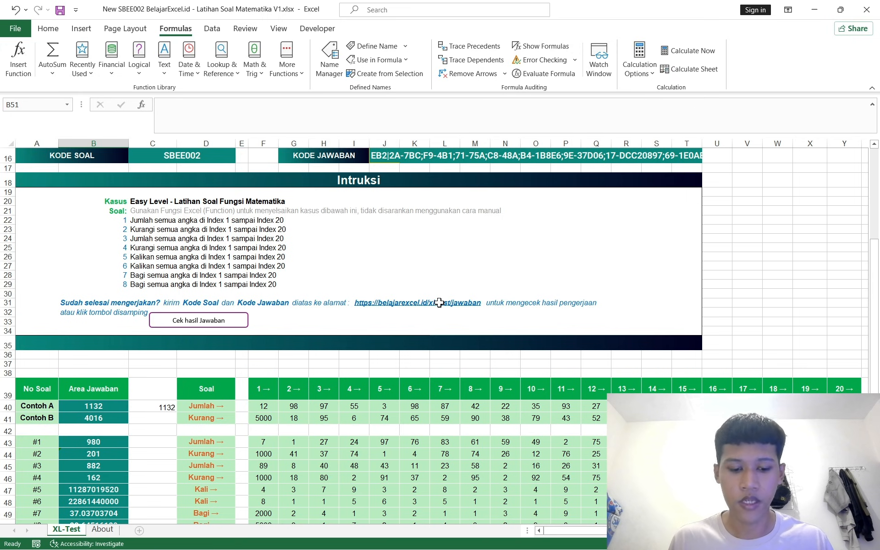
key("super")
key("super")
key("super")
key("super")
key("super")
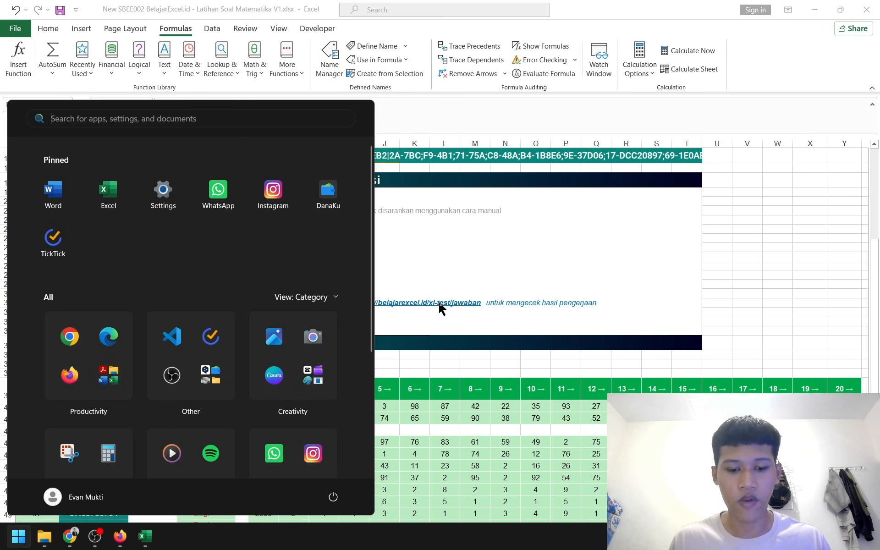
key("super")
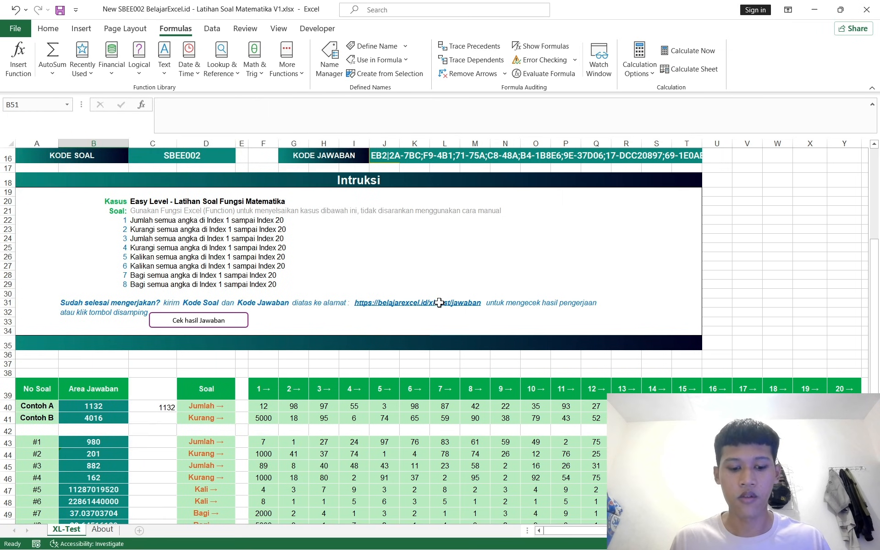
key("super+Right")
left_click(320, 212)
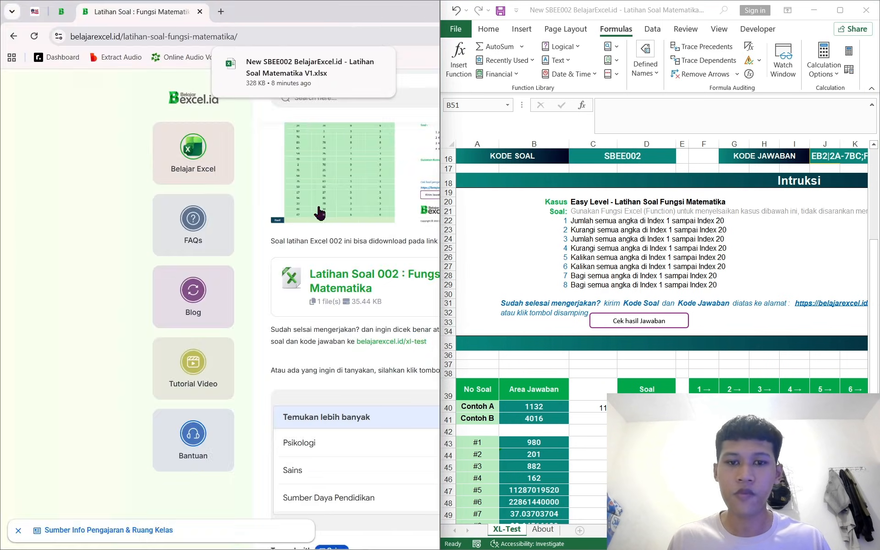
Go from the exercise page to the BelajarExcel.id home page and open XL-Test's answer-checking form in Chrome.
scroll(330, 235, "up", 5)
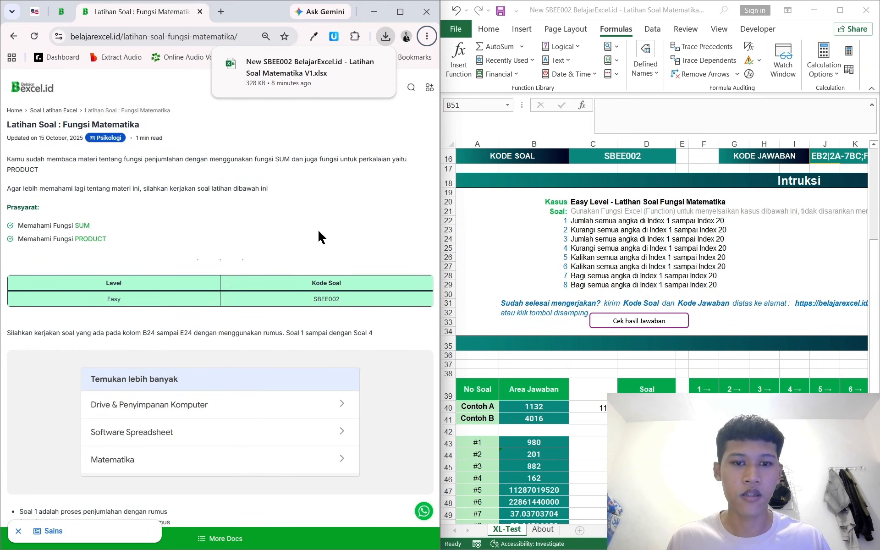
scroll(319, 231, "up", 2)
scroll(318, 231, "down", 2)
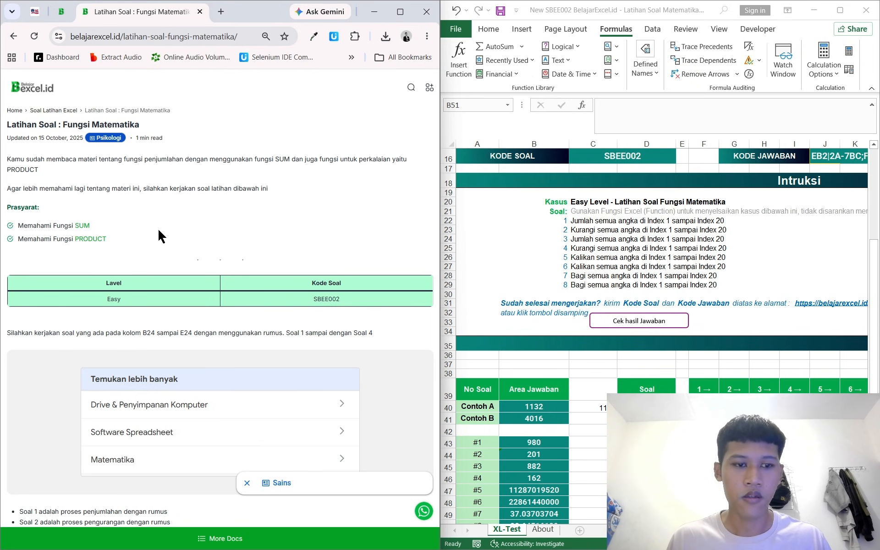
scroll(197, 212, "down", 10)
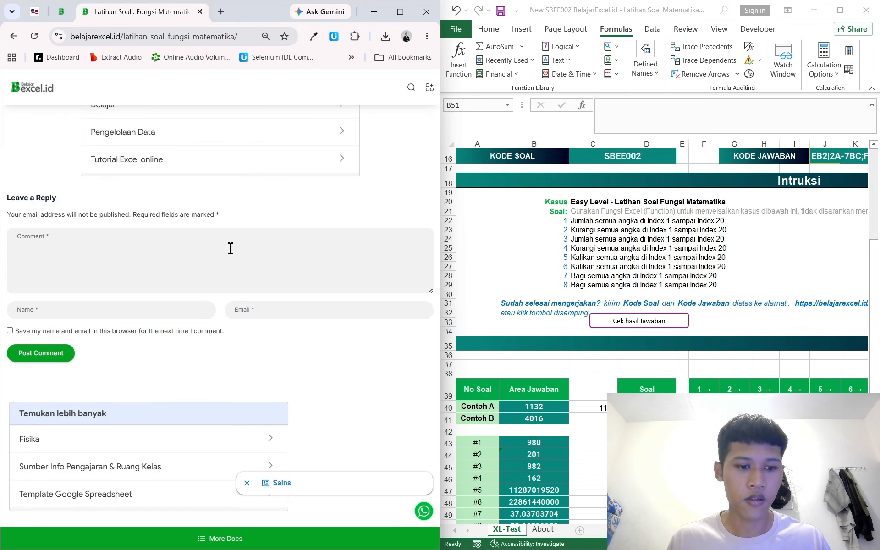
scroll(238, 183, "up", 10)
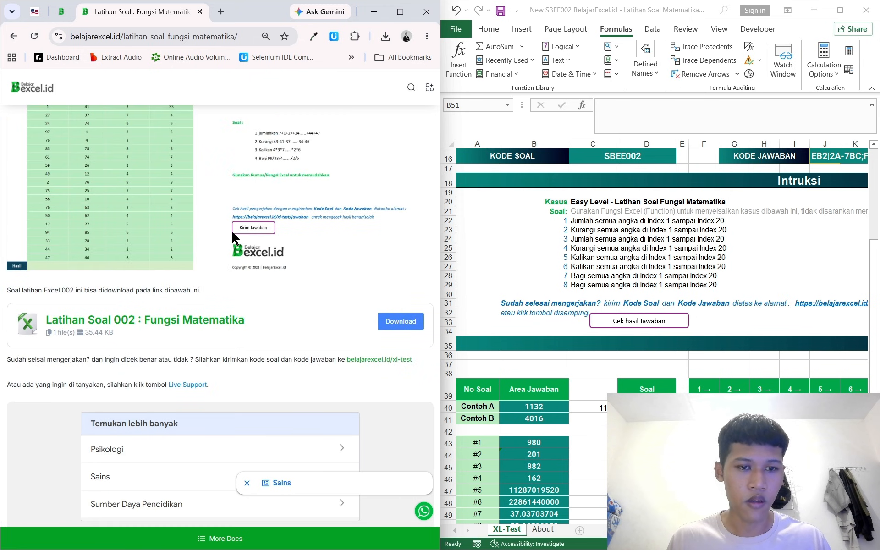
scroll(235, 232, "up", 5)
scroll(226, 200, "up", 5)
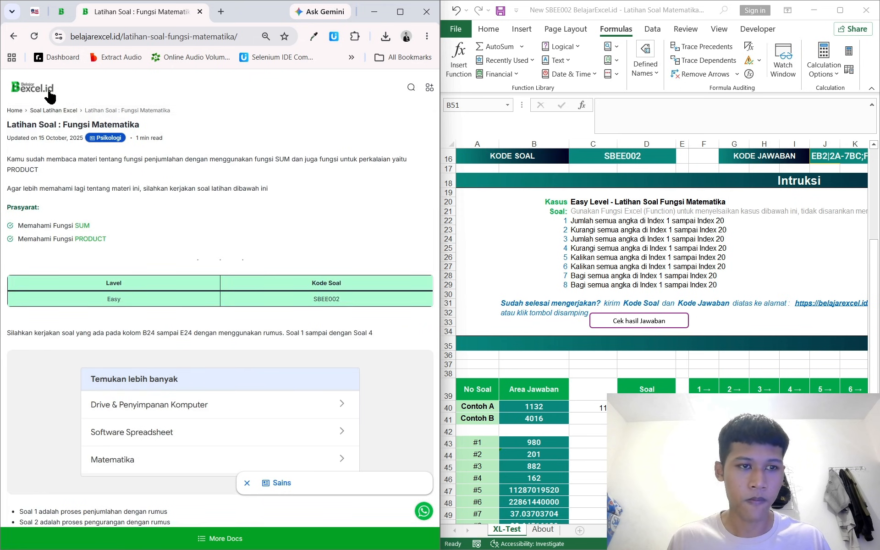
left_click(34, 89)
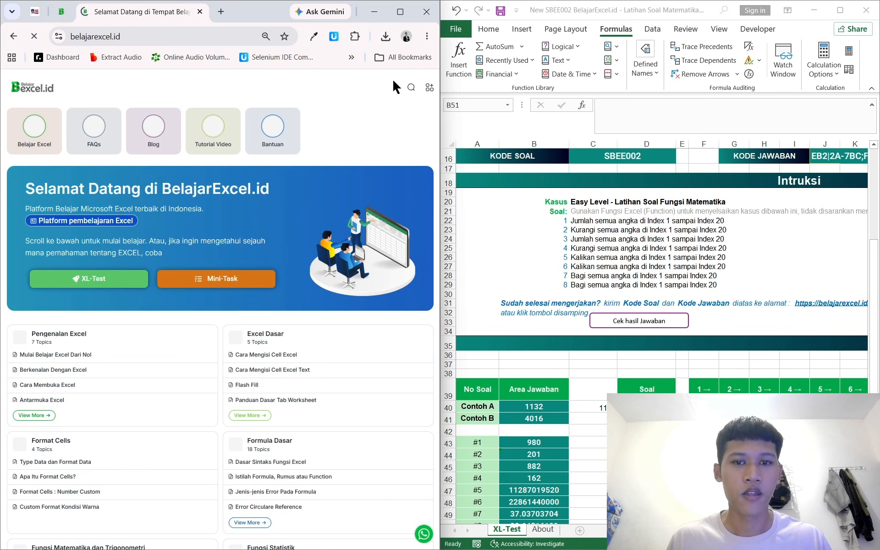
left_click(431, 88)
left_click(416, 81)
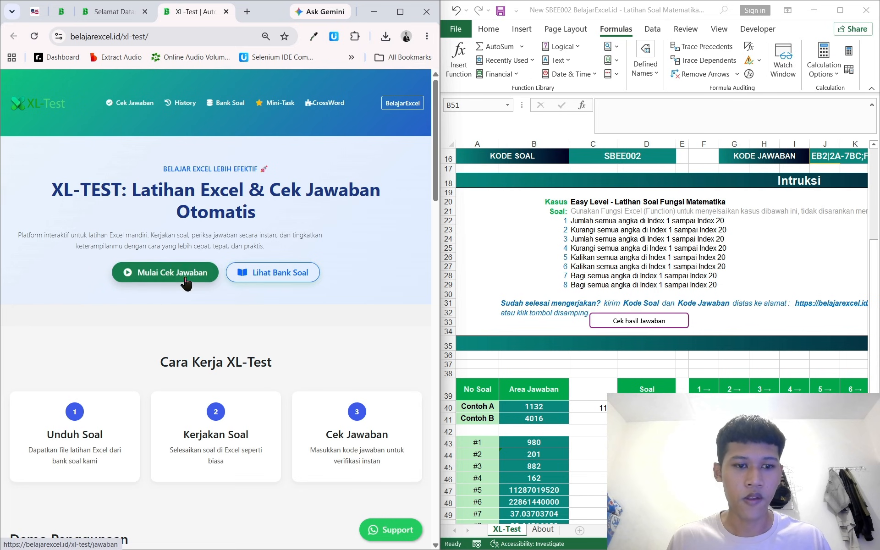
left_click(172, 277)
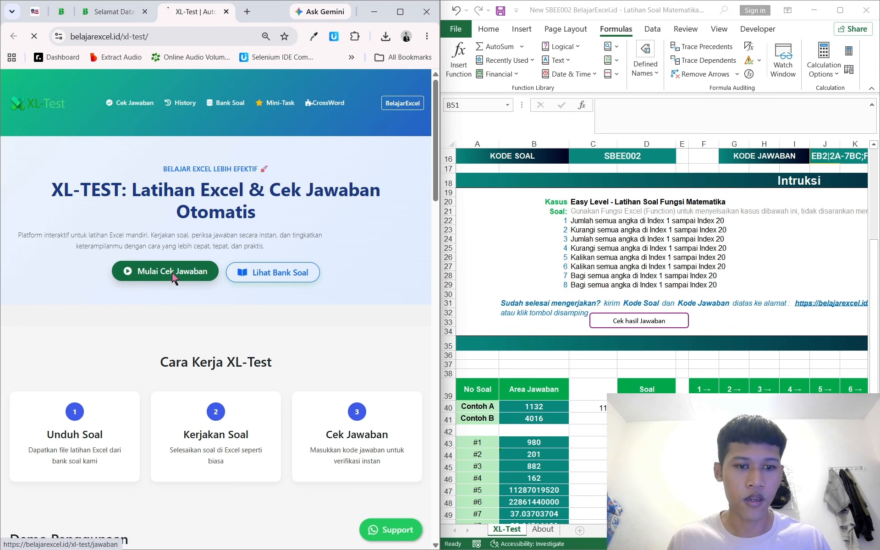
Fill in the Identitas Lengkap field of the answer-checking form with the saved full name.
scroll(179, 256, "down", 2)
left_click(73, 276)
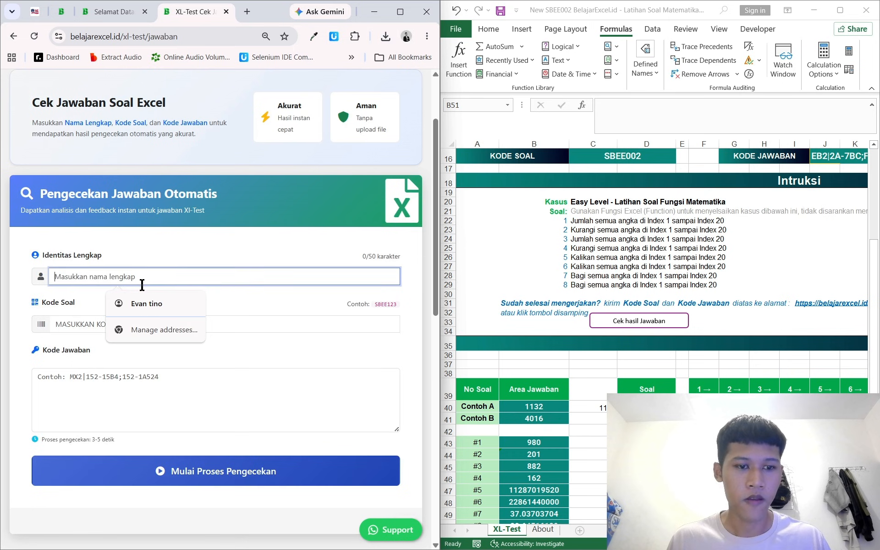
left_click(142, 297)
left_click(123, 314)
Copy the question code SBEE002 from cell C16 of the workbook into the form's Kode Soal field.
left_click(98, 329)
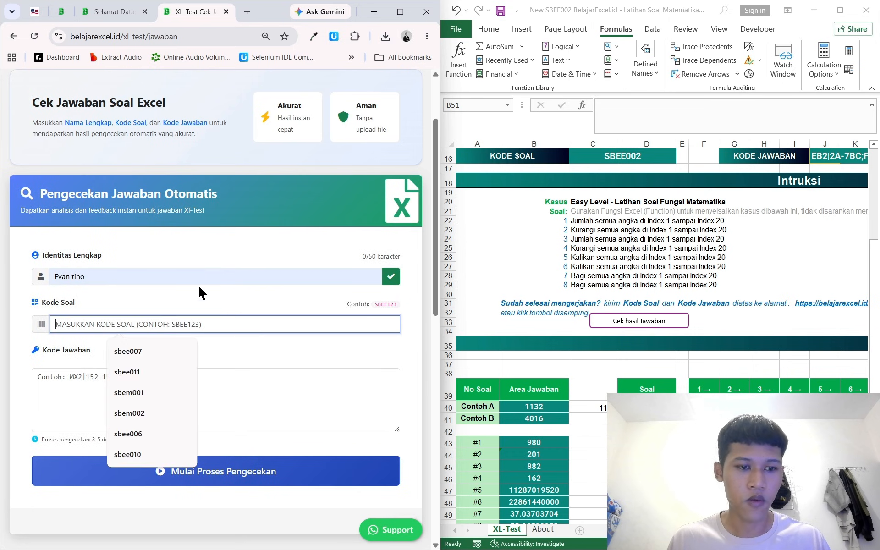
scroll(200, 282, "down", 2)
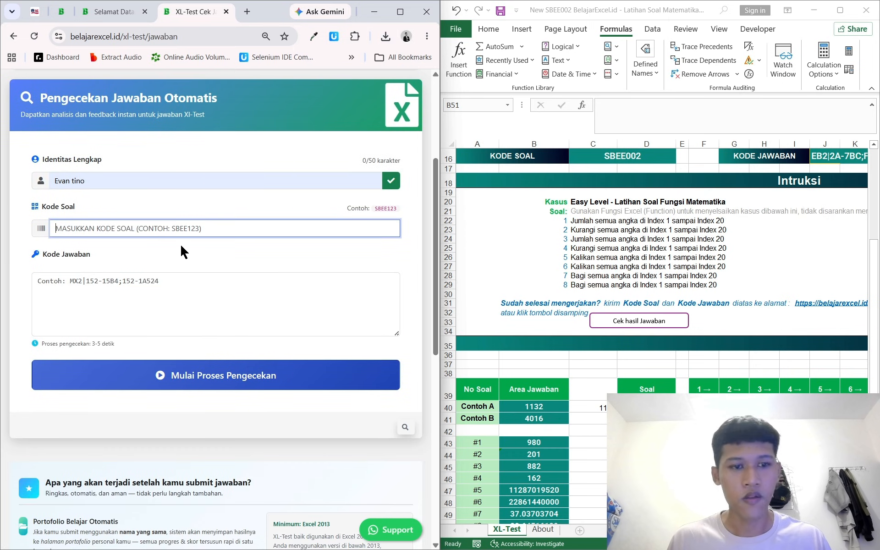
left_click(633, 275)
scroll(657, 259, "up", 3)
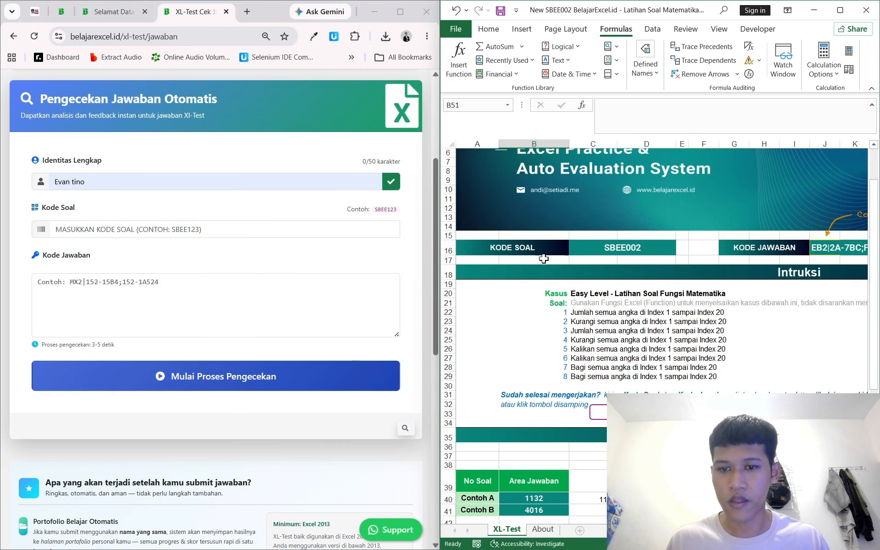
left_click(619, 246)
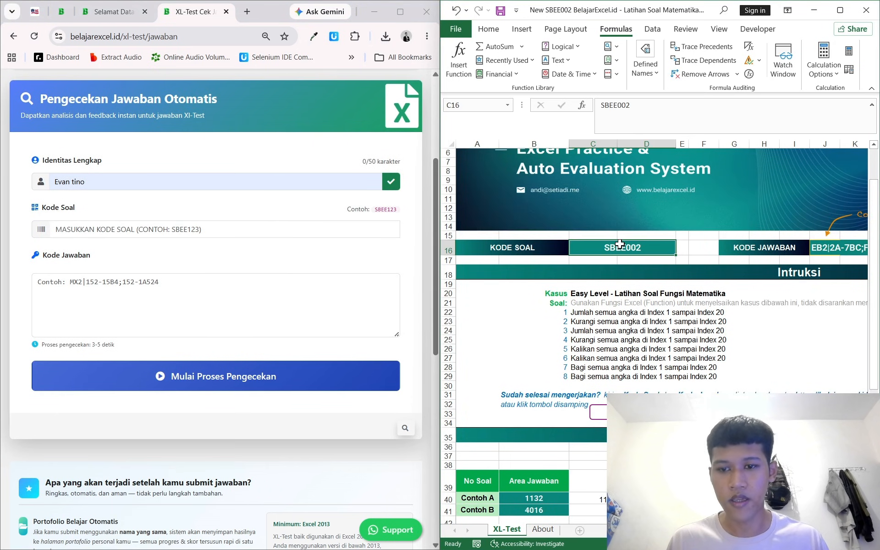
key("ctrl+c")
left_click(166, 228)
left_click(167, 228)
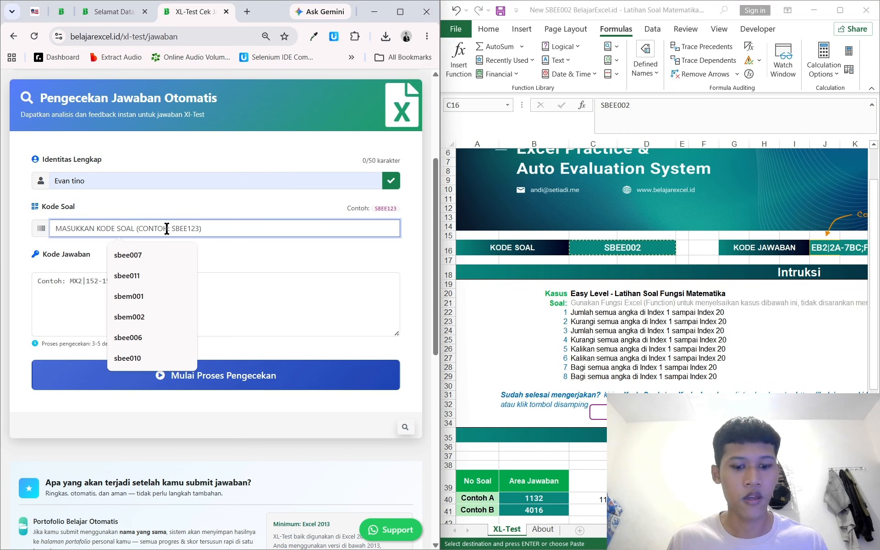
key("ctrl+v")
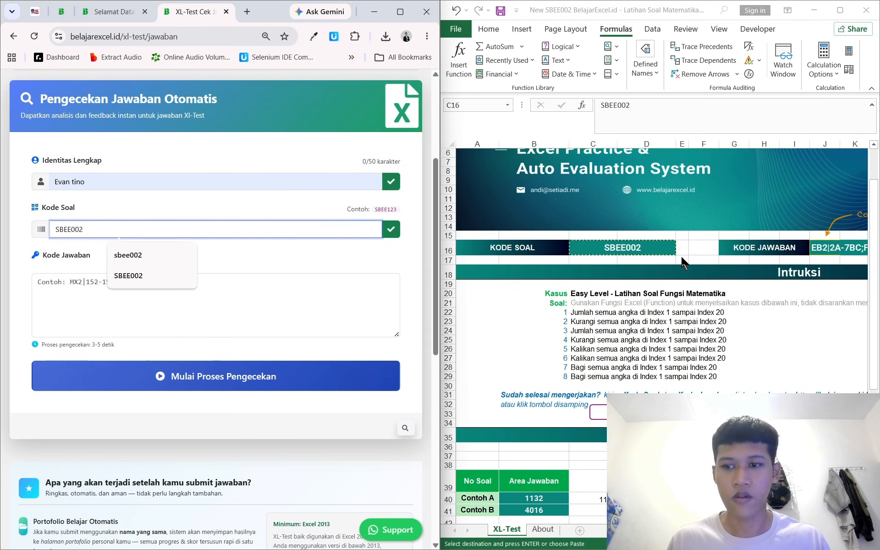
Copy the answer code from cell J16 of the workbook into the form's Kode Jawaban field and start the checking process.
scroll(717, 256, "right", 3)
left_click(717, 251)
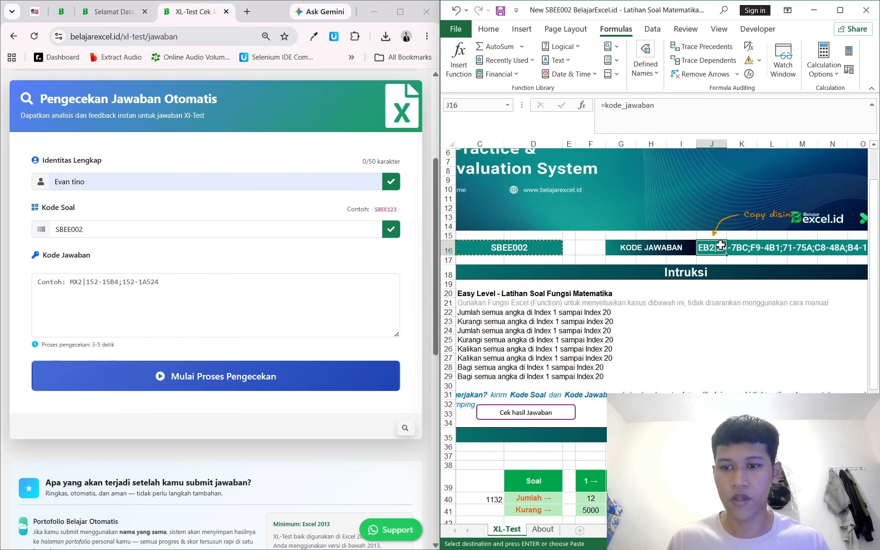
key("ctrl+c")
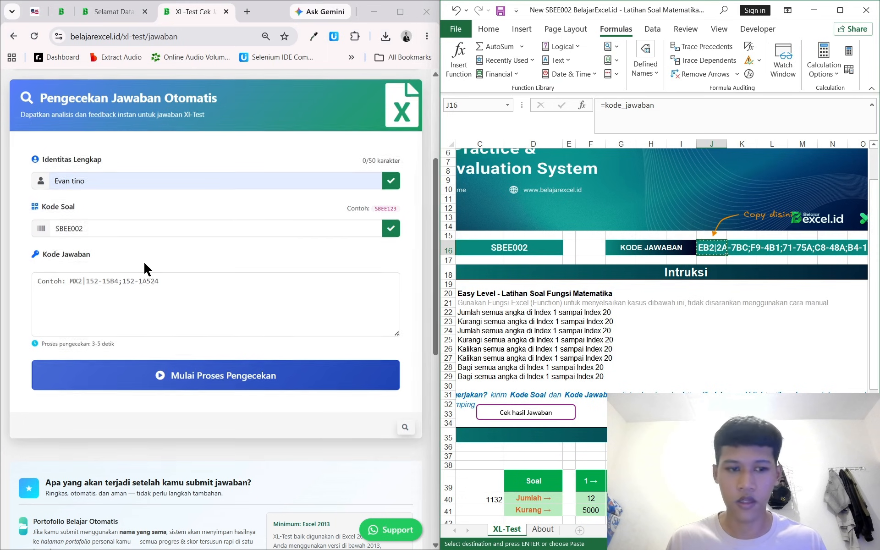
left_click(147, 289)
key("ctrl+v")
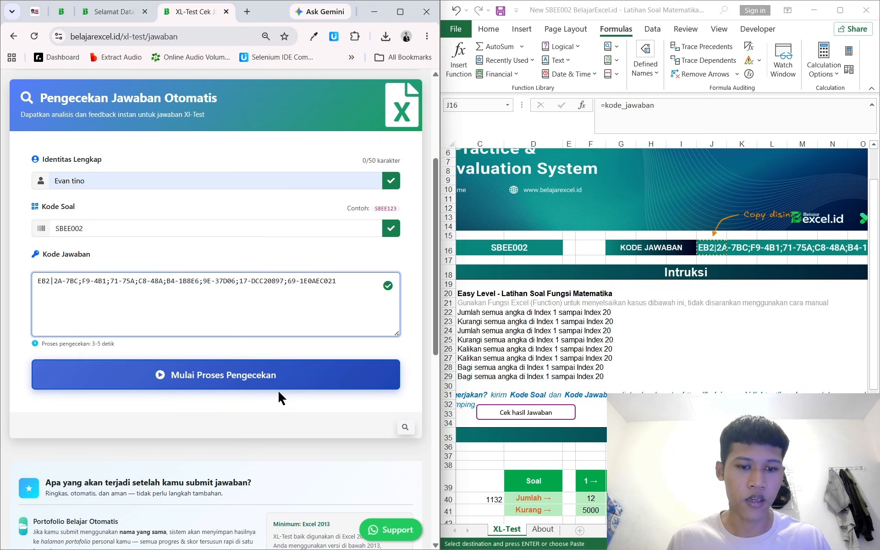
left_click(201, 379)
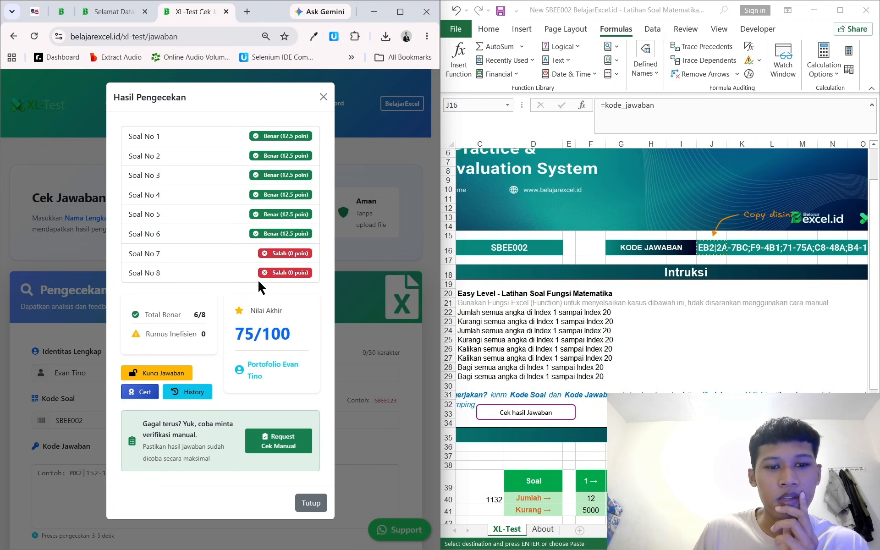
Correct the question #7 division formula in cell B49 to =F49/PRODUCT(G49:Y49).
scroll(677, 213, "down", 8)
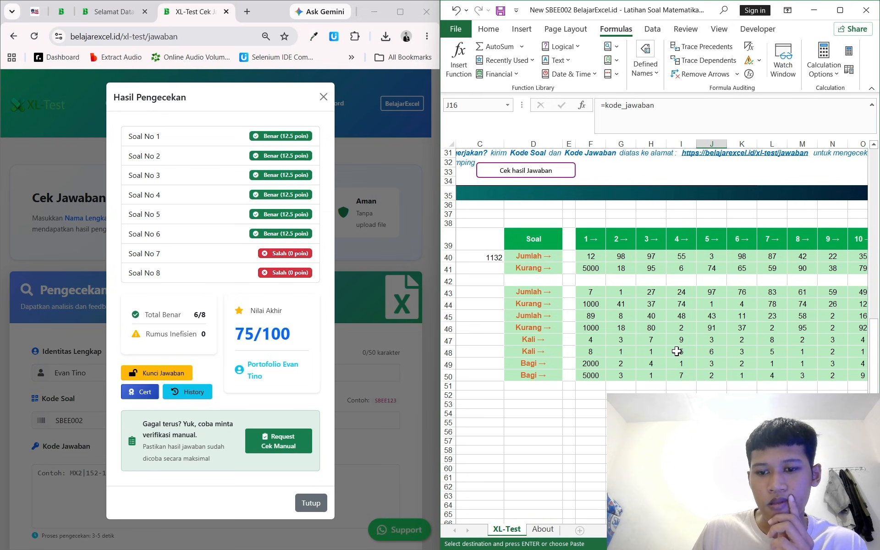
left_click(542, 362)
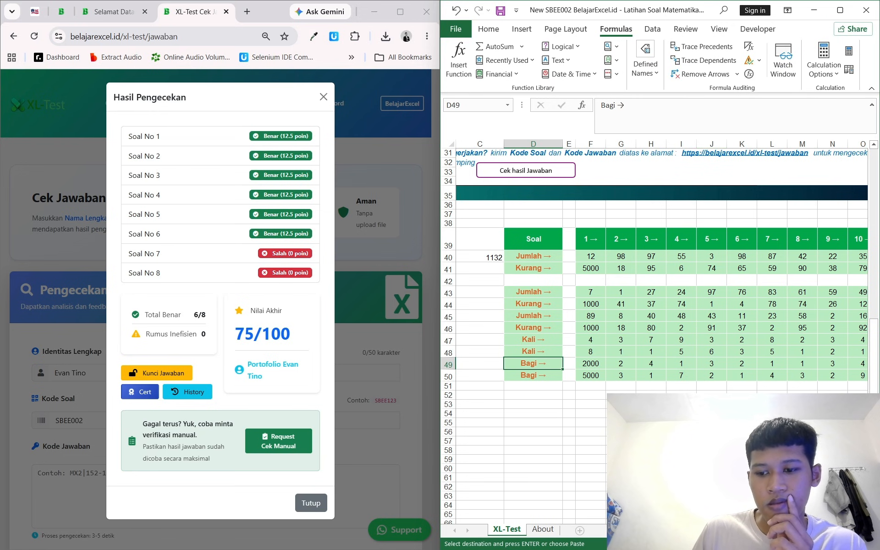
left_click_drag(760, 531, 738, 530)
left_click(550, 366)
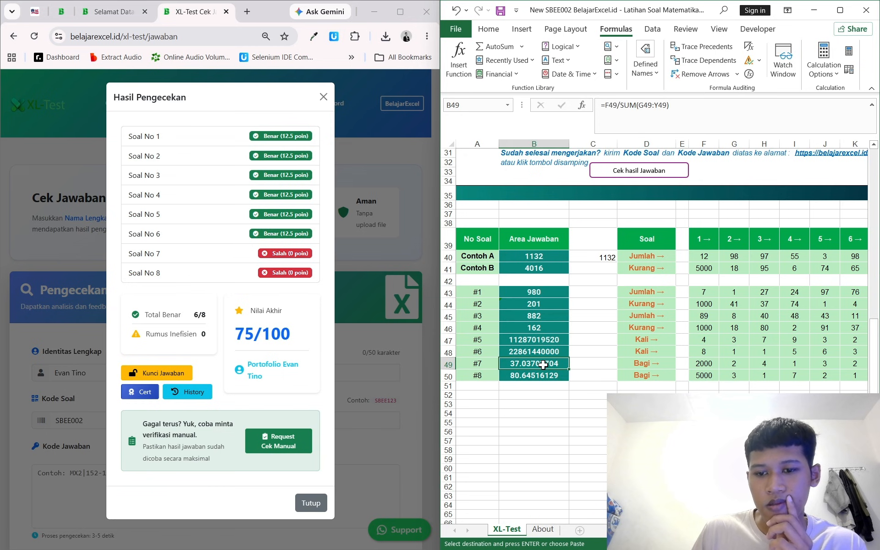
left_click(670, 114)
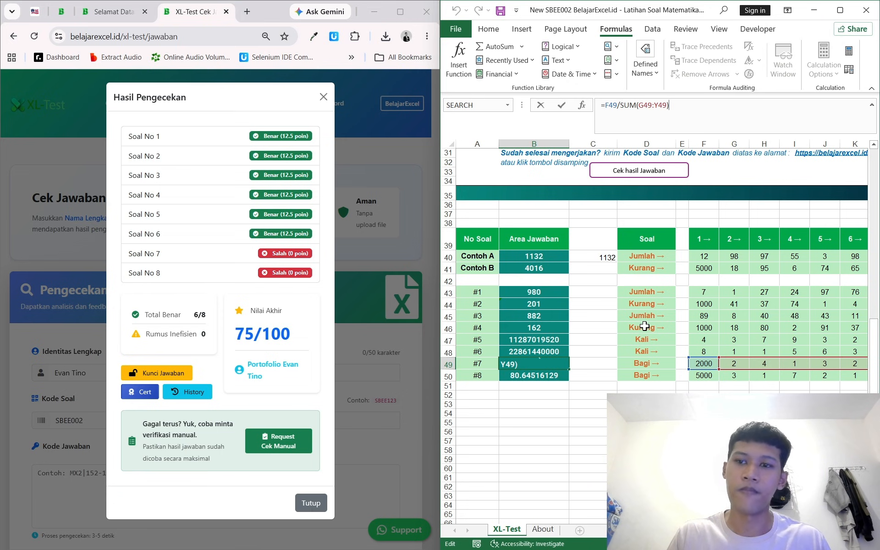
key("BackSpace")
key("BackSpace")
key("BackSpace")
key("BackSpace")
key("BackSpace")
key("BackSpace")
key("BackSpace")
key("BackSpace")
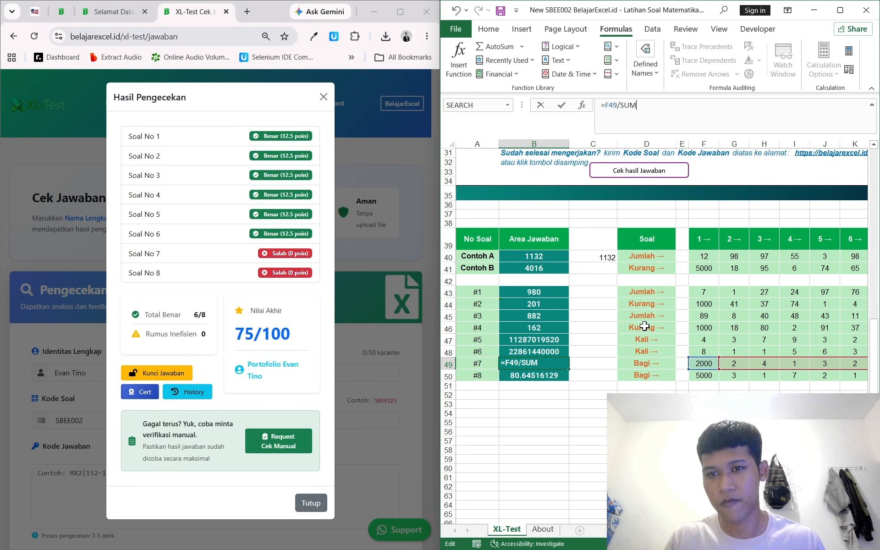
type("produc")
key("Tab")
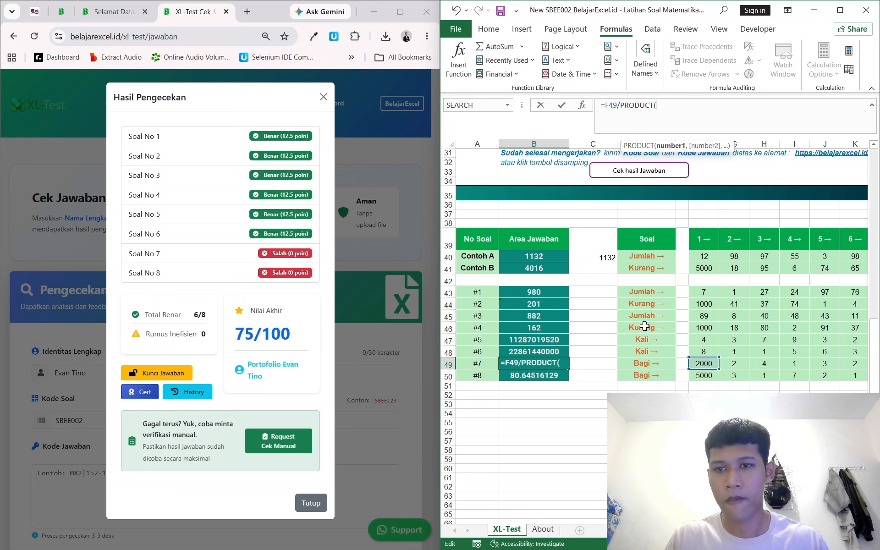
left_click(735, 362)
key("ctrl+shift+Right")
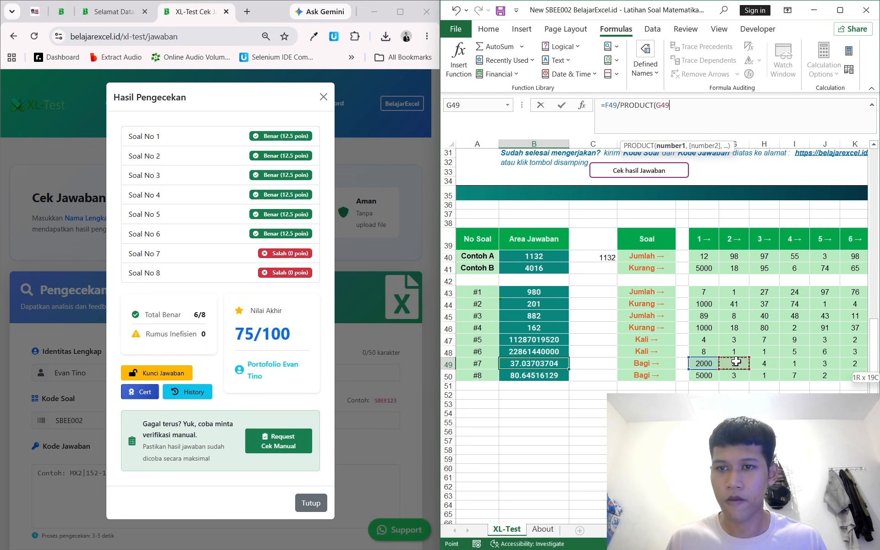
type(")")
key("Return")
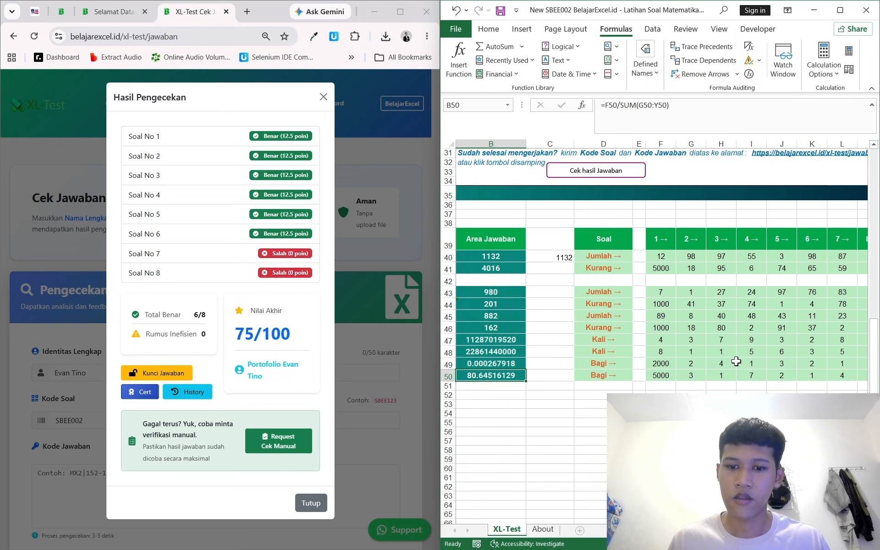
Correct the question #8 division formula in cell B50 to =F50/PRODUCT(G50:Y50).
left_click(689, 105)
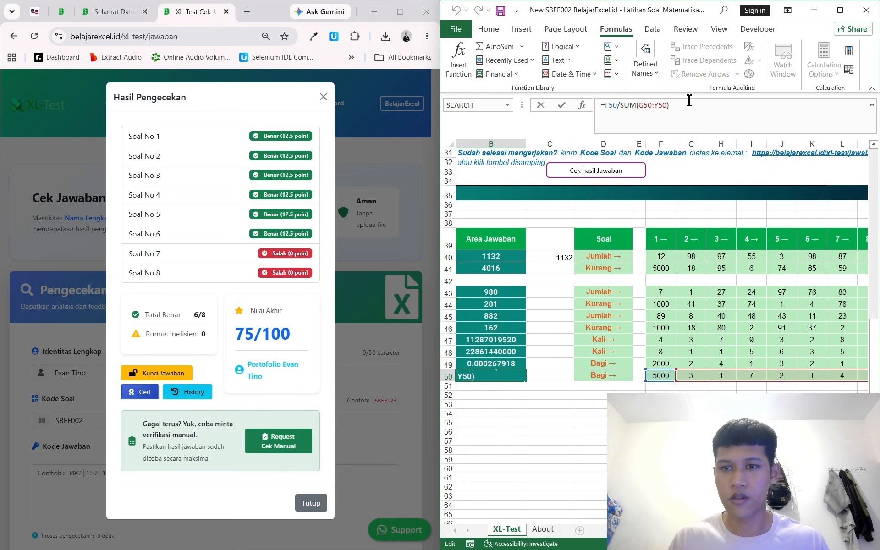
key("BackSpace")
key("BackSpace")
key("BackSpace")
key("BackSpace")
key("BackSpace")
key("BackSpace")
key("BackSpace")
key("BackSpace")
key("BackSpace")
key("BackSpace")
key("BackSpace")
key("BackSpace")
type("p")
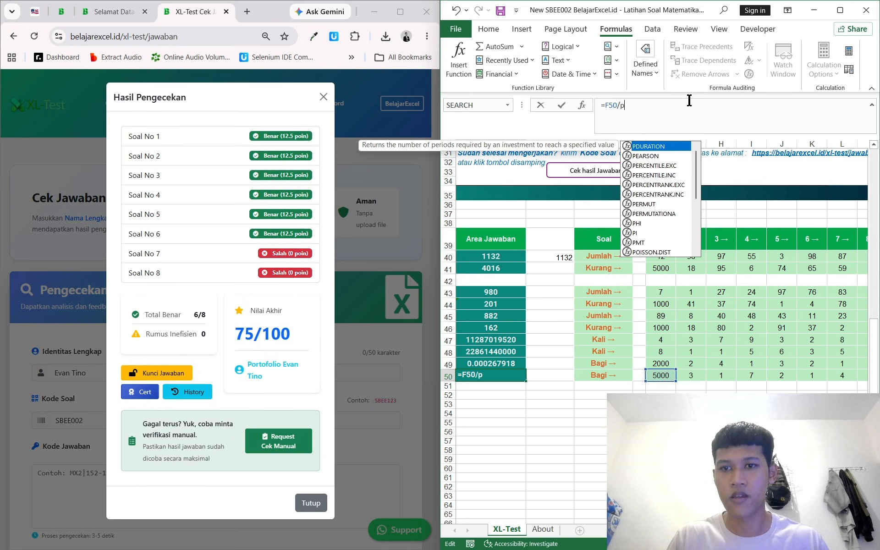
type("roduct(")
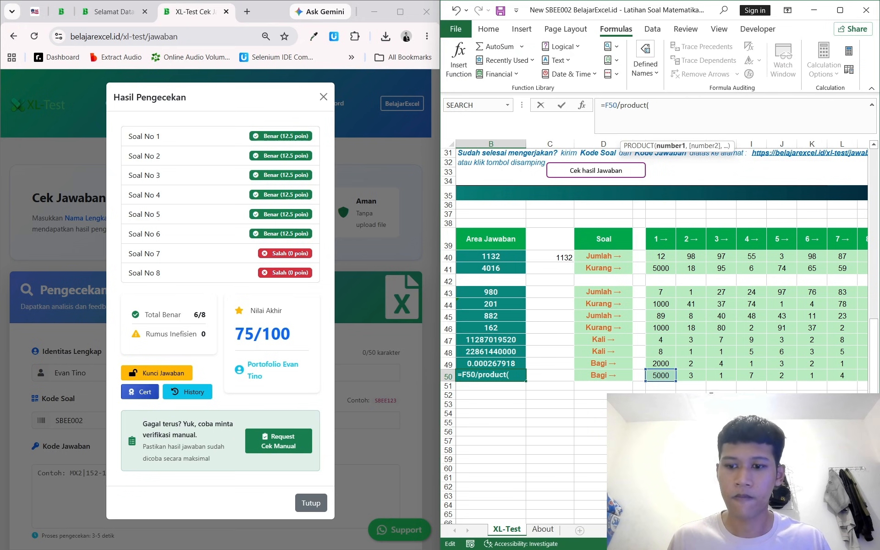
left_click(691, 375)
key("ctrl+shift+Right")
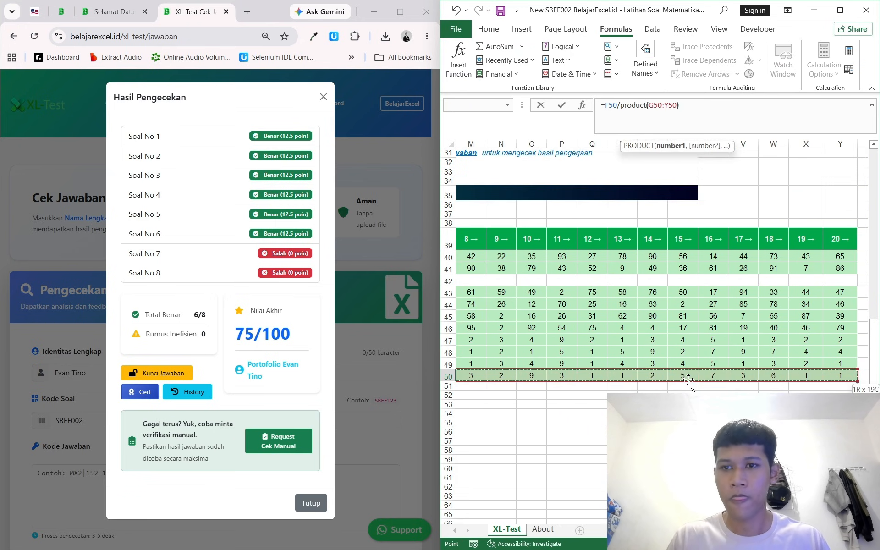
key("Return")
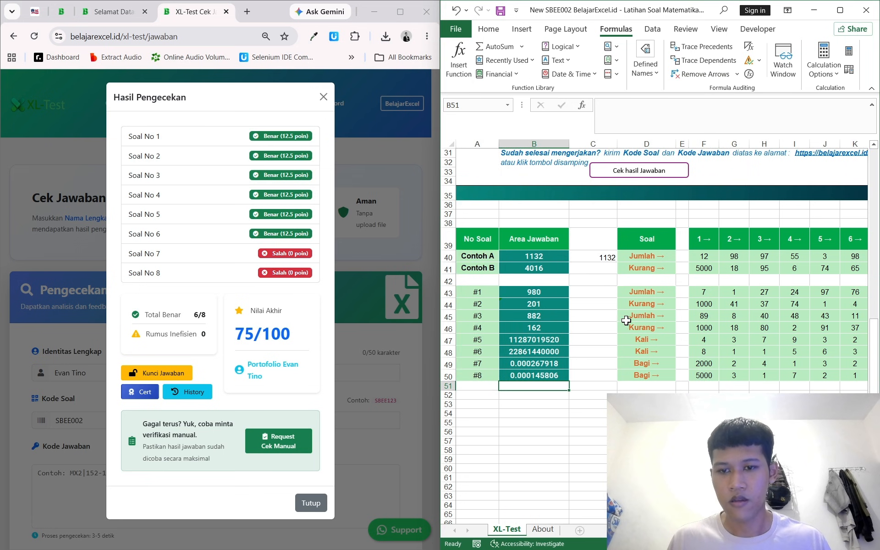
Close the Hasil Pengecekan results and return to the form's Kode Jawaban field.
scroll(626, 320, "up", 10)
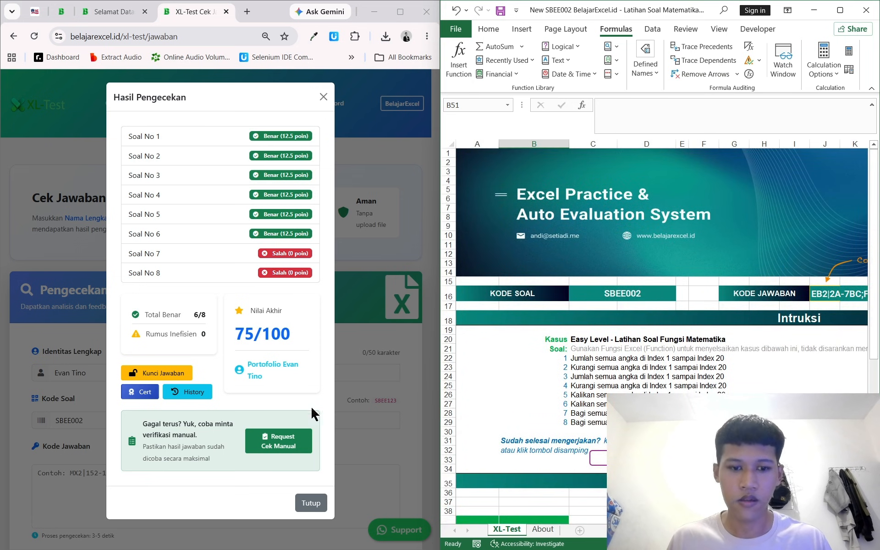
left_click(311, 502)
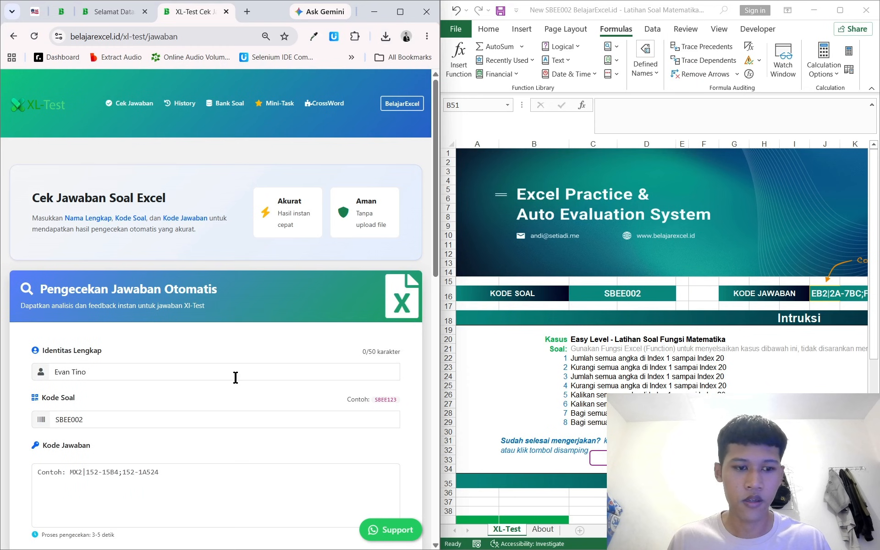
scroll(155, 418, "down", 4)
left_click(138, 290)
Paste the updated answer code from cell J16 into the Kode Jawaban field and rerun the answer check.
left_click(721, 302)
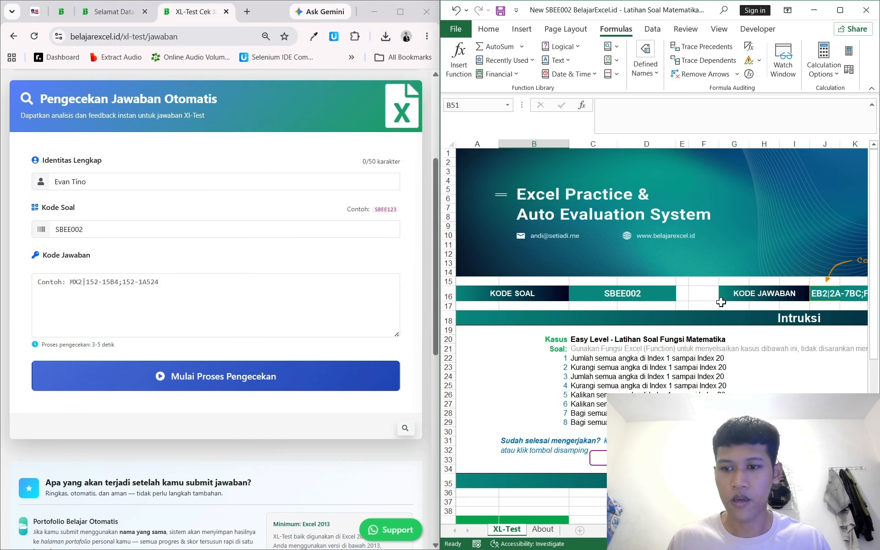
scroll(721, 302, "right", 3)
left_click(671, 294)
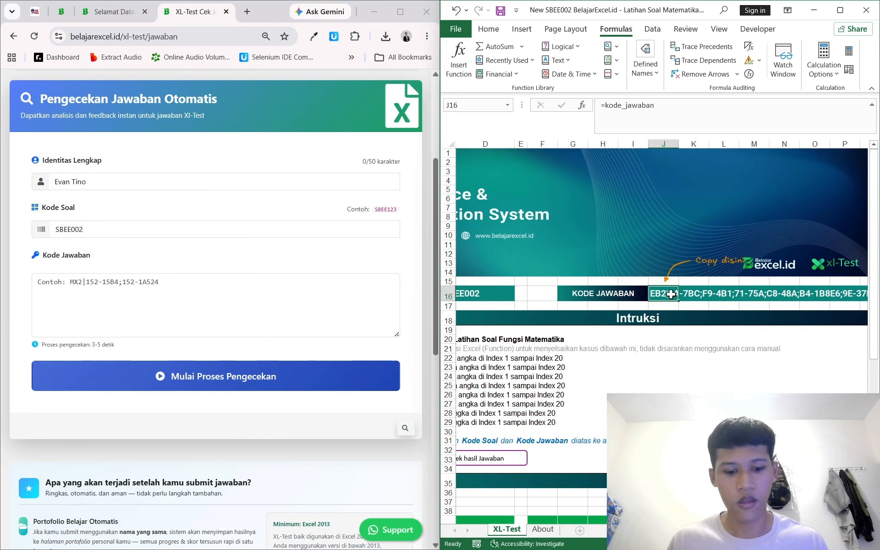
key("ctrl+c")
left_click(199, 312)
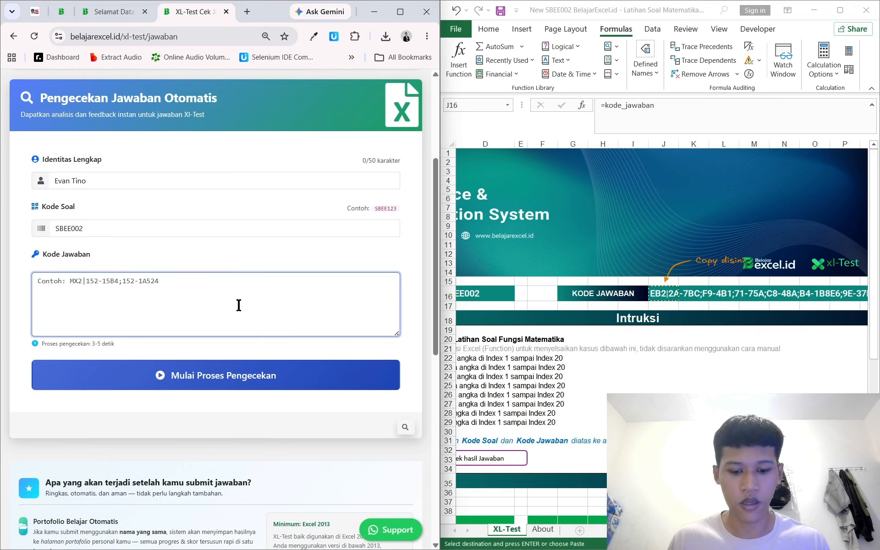
key("ctrl+v")
left_click(234, 377)
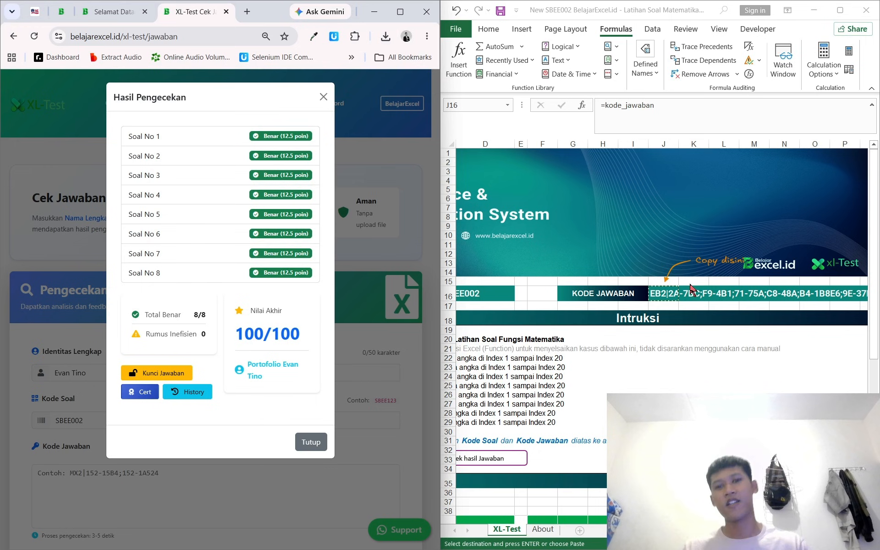
Review the answer area in the workbook and inspect the question #7 formula in B49 and its first divisor in G49.
scroll(690, 290, "down", 10)
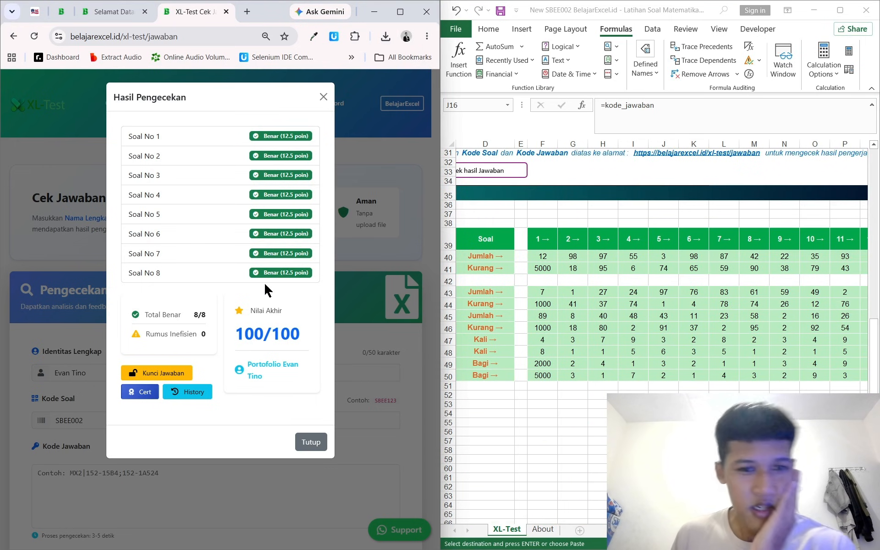
left_click(646, 312)
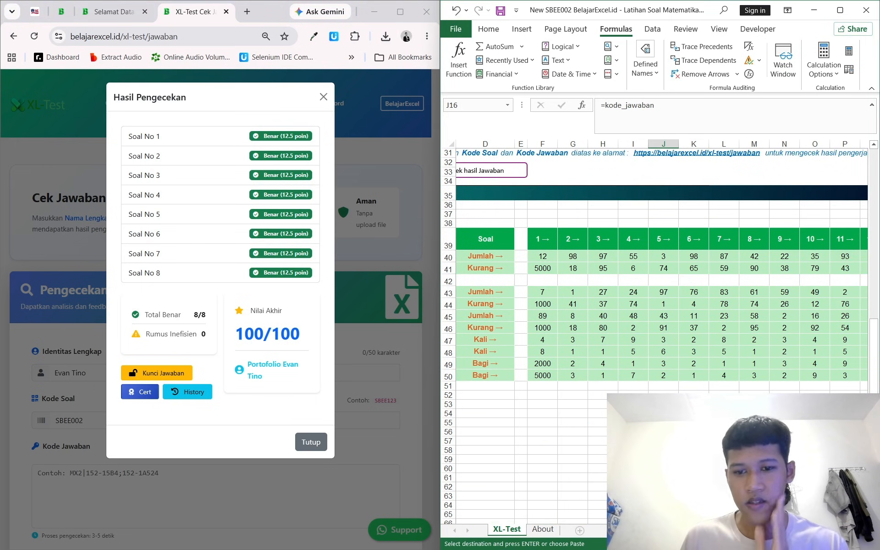
scroll(645, 313, "left", 3)
scroll(641, 345, "up", 2)
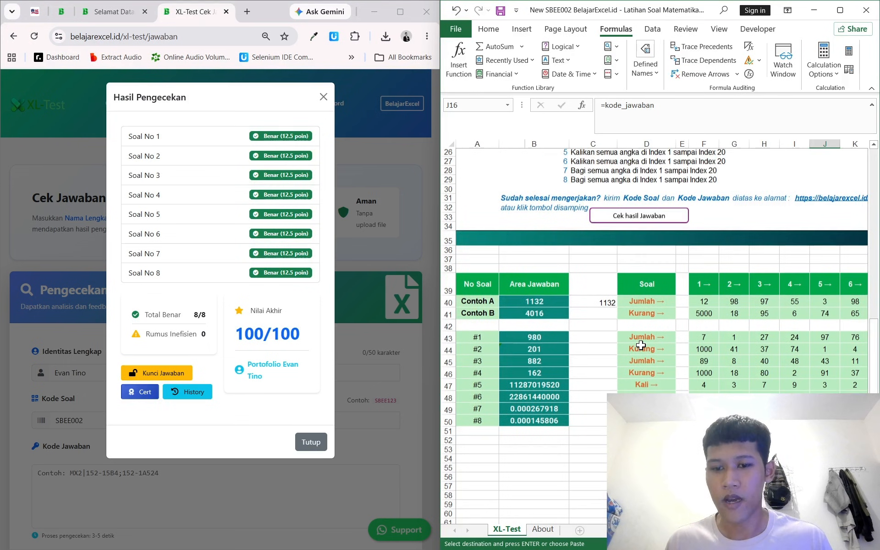
scroll(641, 345, "down", 2)
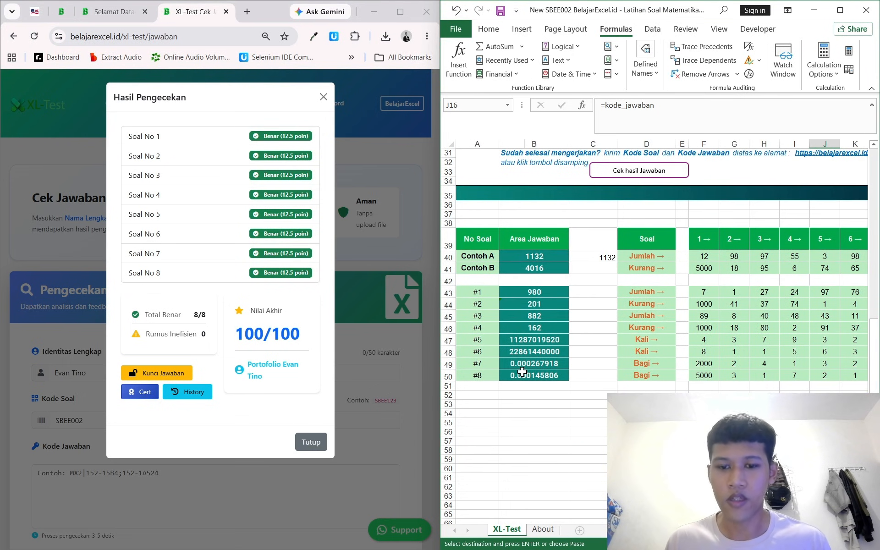
left_click(545, 365)
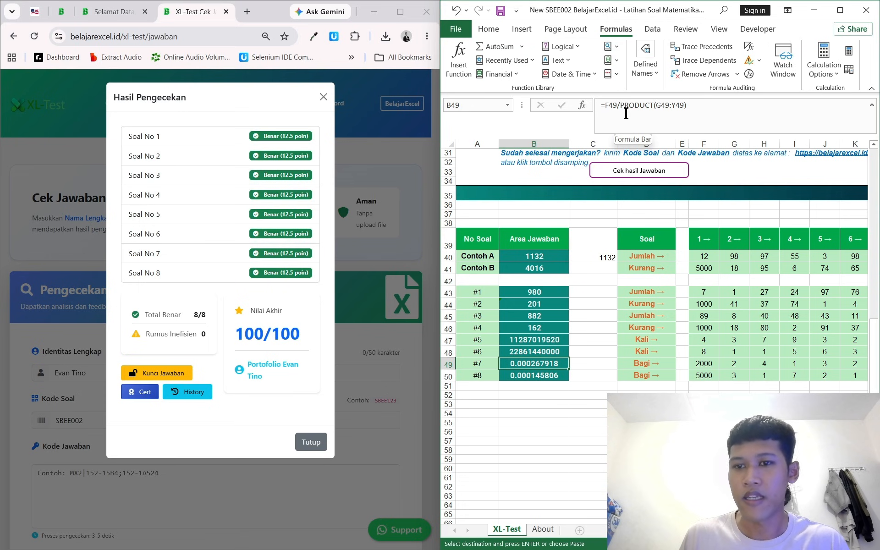
left_click(737, 363)
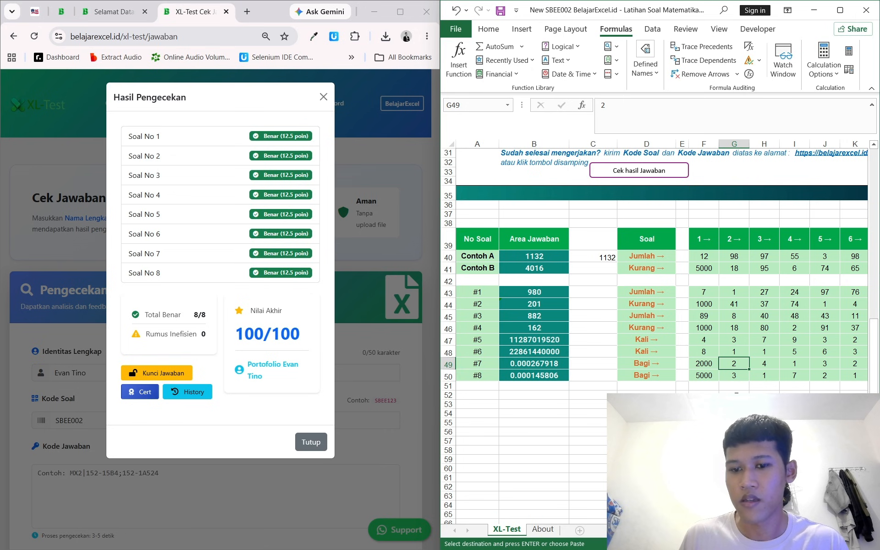
Widen column C and enter the comparison formula =F49/SUM(G49:Y49) in cell C49 beside the question #7 answer.
left_click(605, 364)
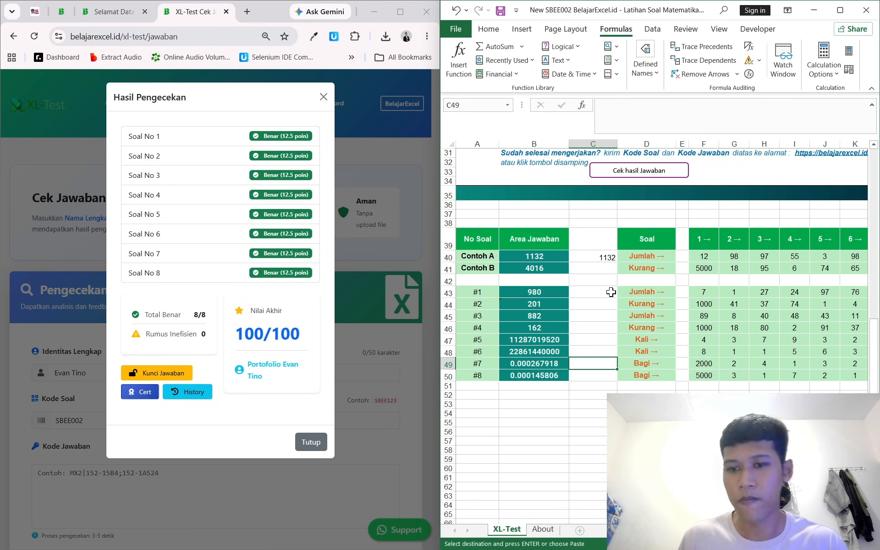
left_click_drag(615, 145, 637, 145)
double_click(603, 363)
type("=")
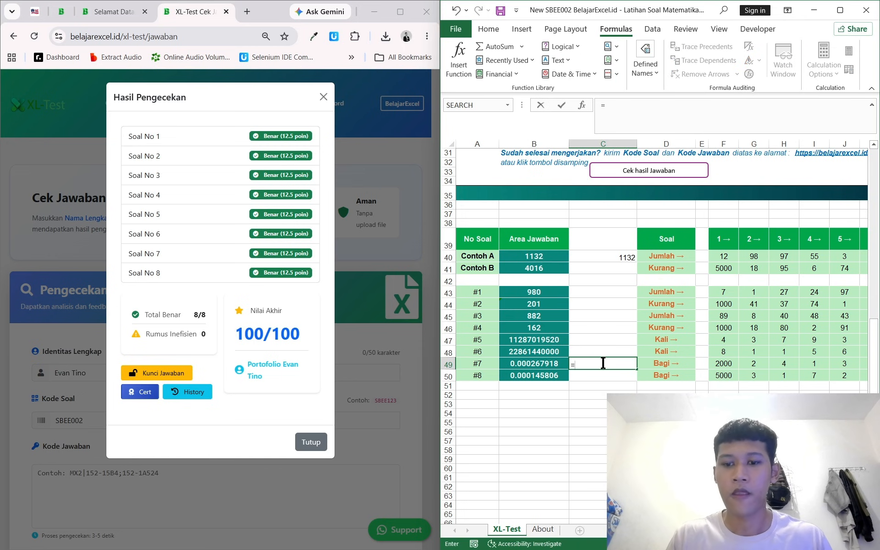
left_click(720, 362)
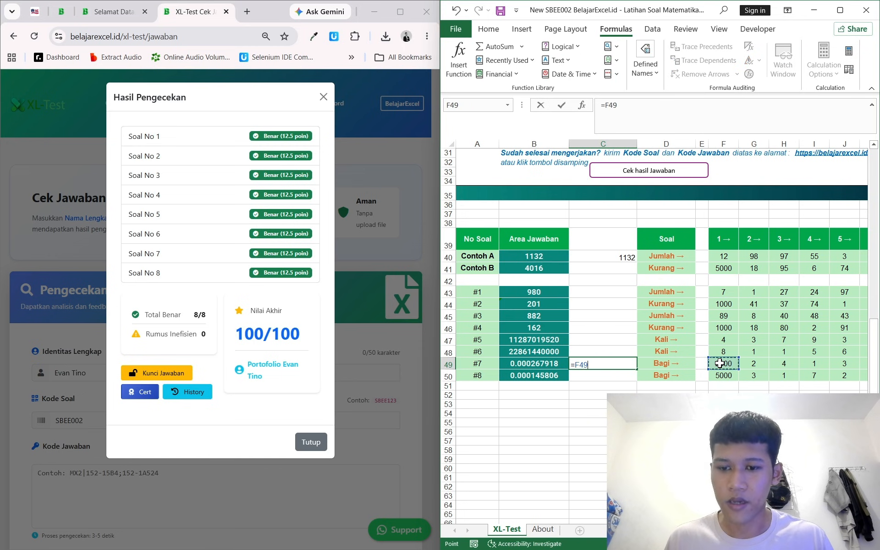
type("/sum(")
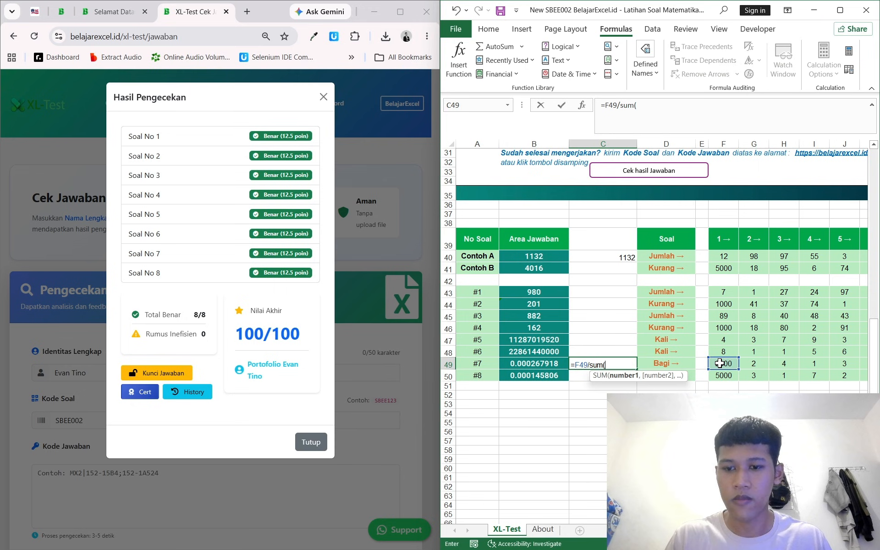
left_click(753, 362)
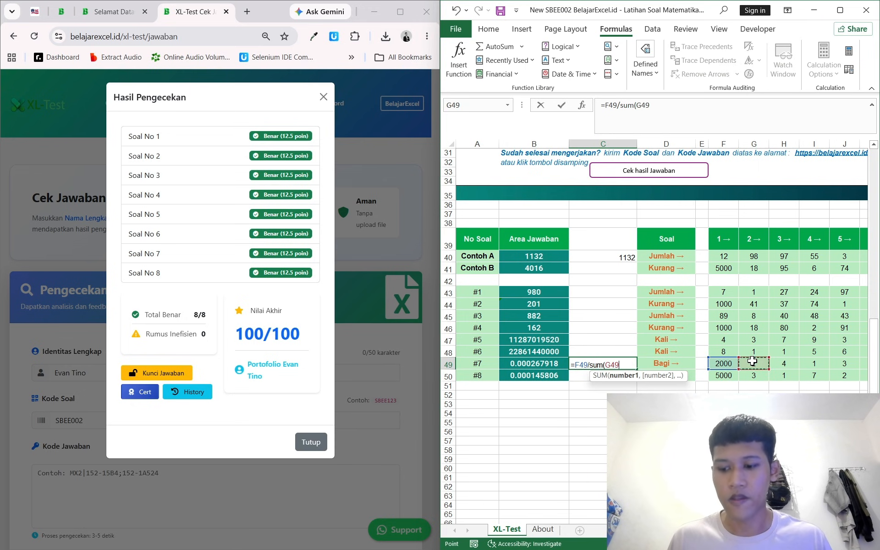
key("ctrl+shift+Right")
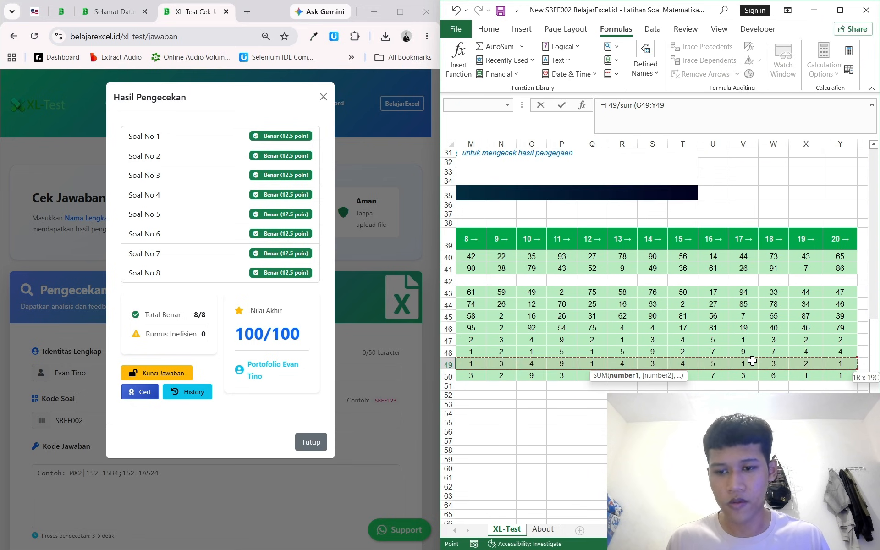
key("Return")
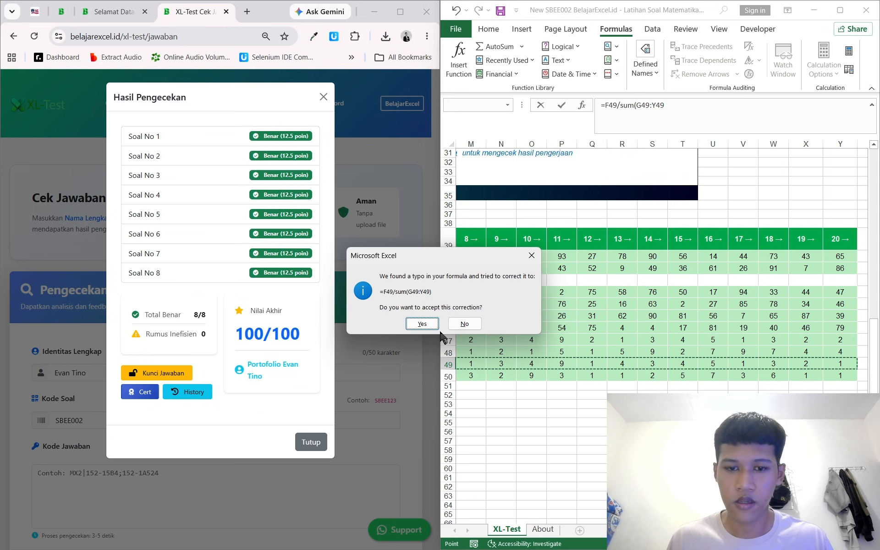
left_click(423, 324)
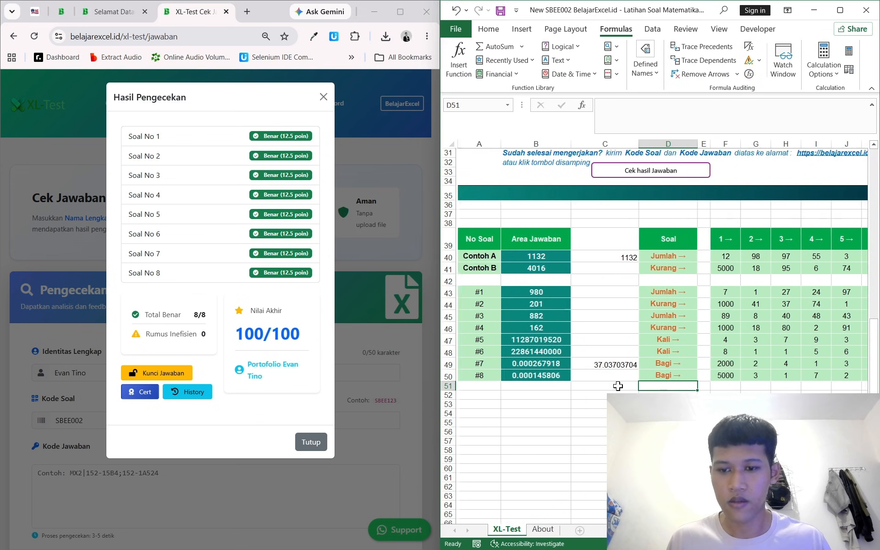
key("Up")
key("Left")
type("=")
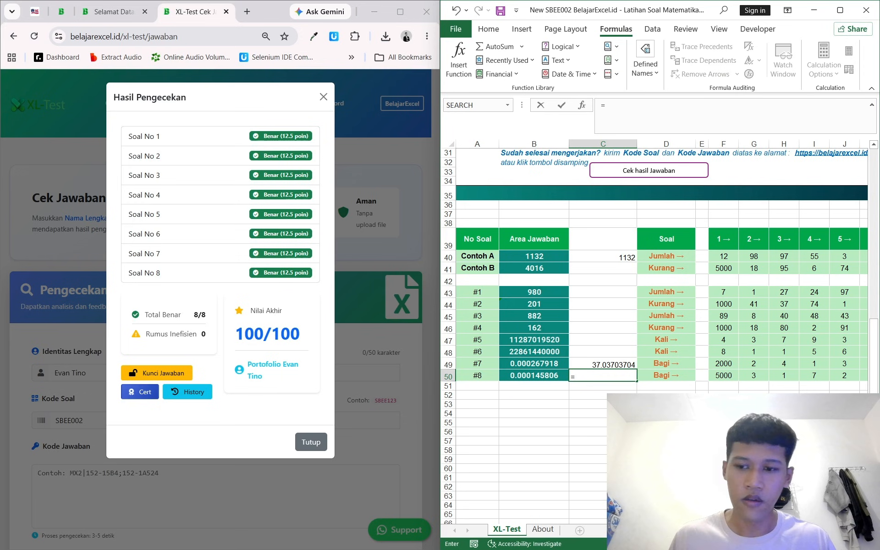
left_click(615, 394)
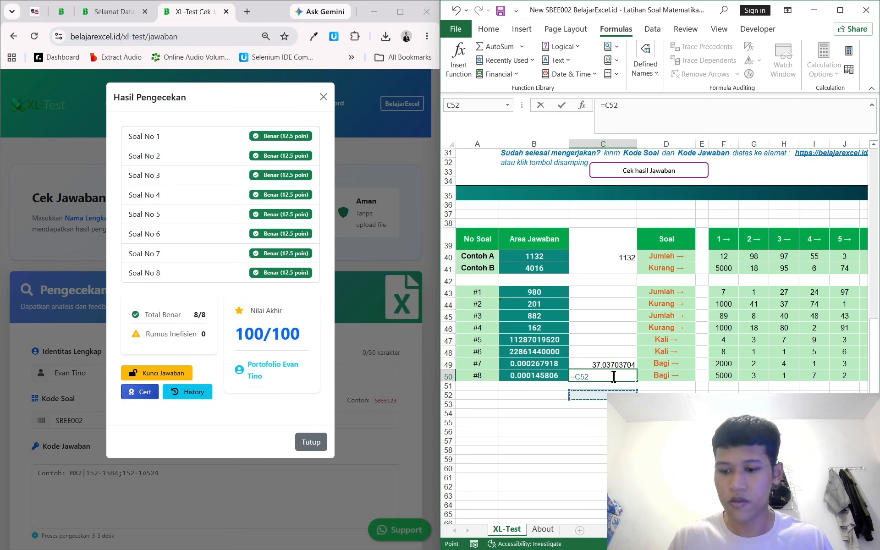
key("BackSpace")
key("BackSpace")
key("BackSpace")
key("BackSpace")
key("Return")
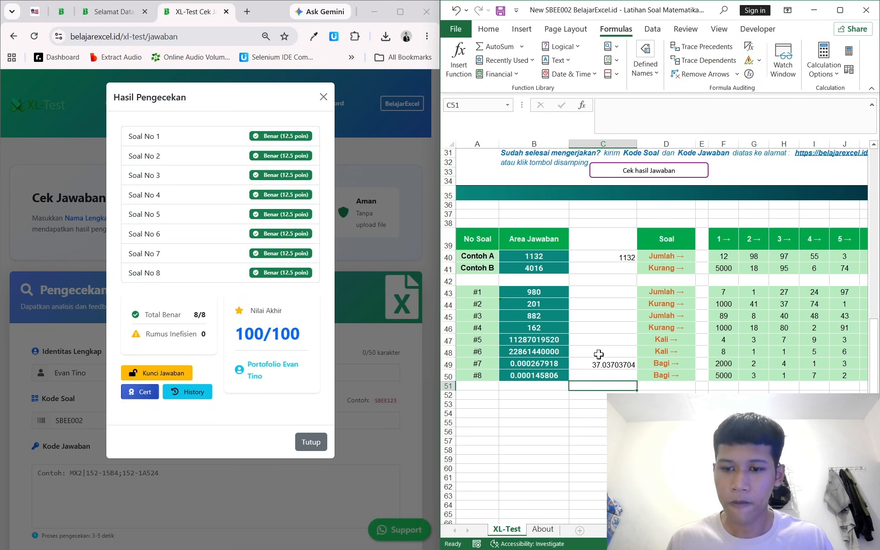
Fill the SUM-based division formula from C49 down to C50 for question #8.
left_click(612, 365)
left_click_drag(638, 369, 635, 381)
left_click(572, 404)
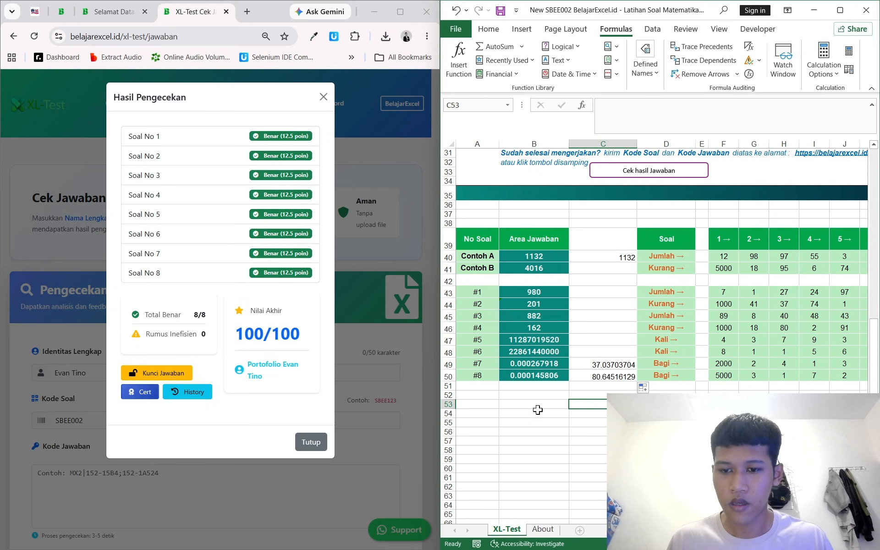
Enter =C49-B49 in cell C52 to compare the SUM-based and PRODUCT-based results of question #7.
left_click(600, 397)
type("=")
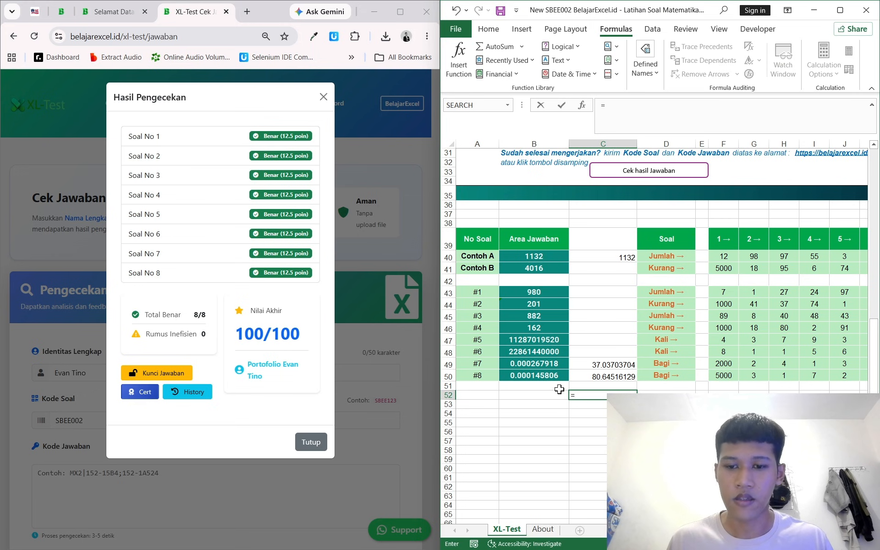
left_click(597, 365)
type("-")
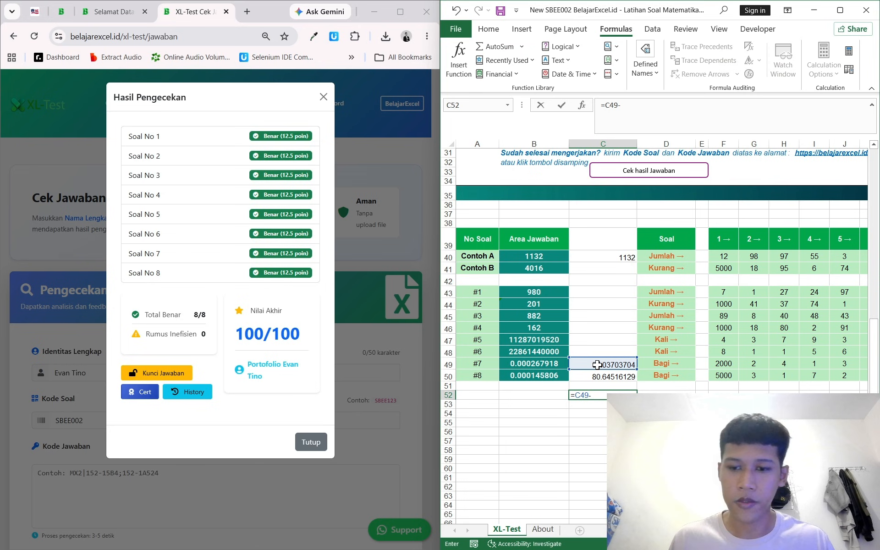
left_click(540, 362)
key("Return")
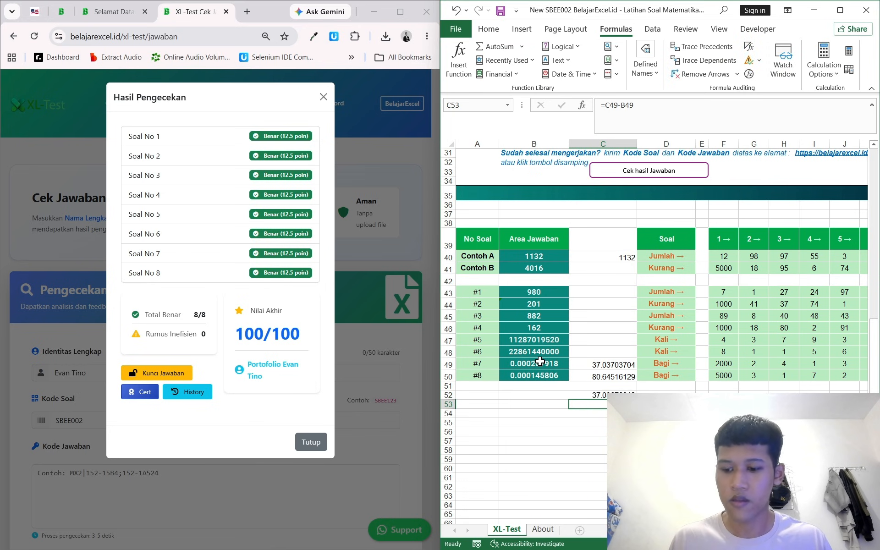
Replace the difference formula in cell C52 with =B49-C49.
left_click(605, 396)
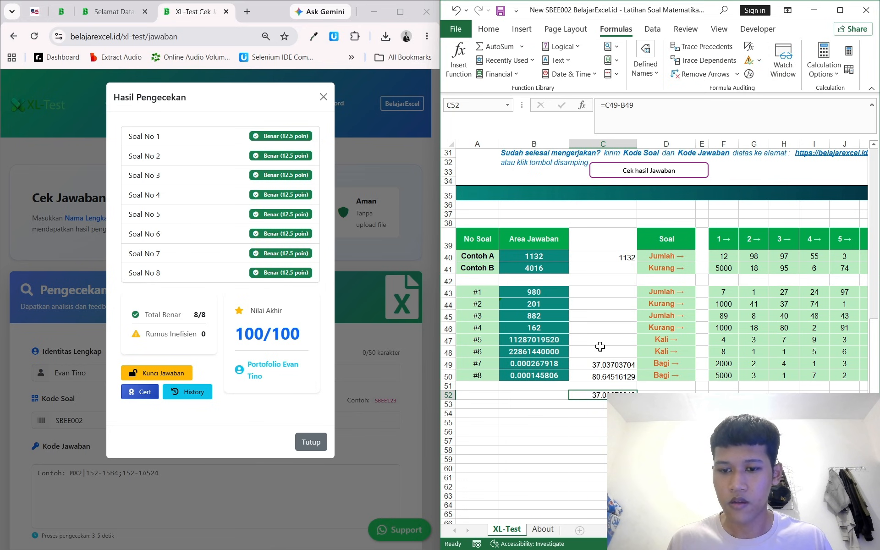
left_click_drag(660, 115, 598, 124)
type("=")
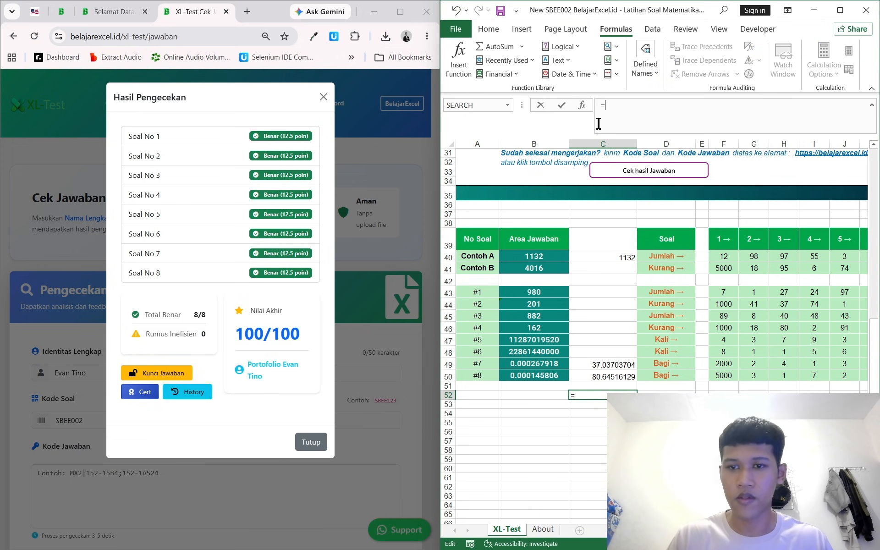
left_click(531, 364)
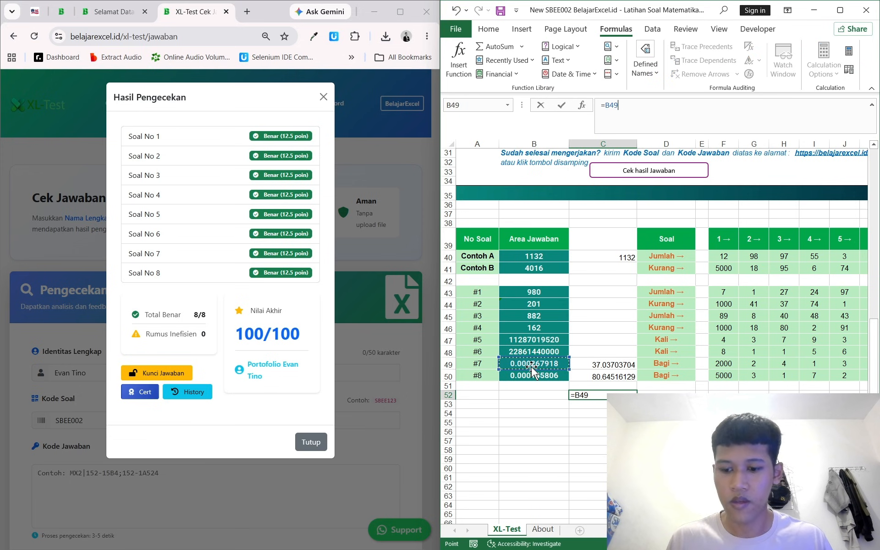
type("-")
left_click(613, 365)
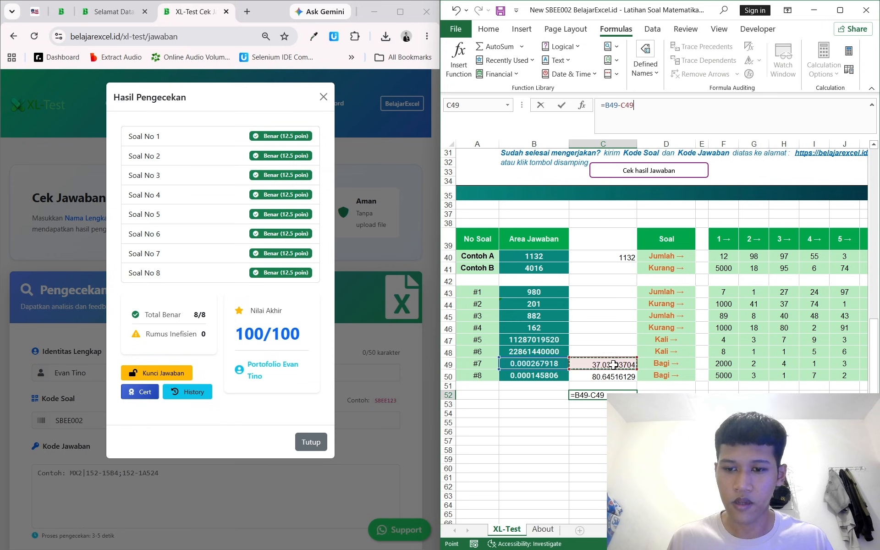
key("Return")
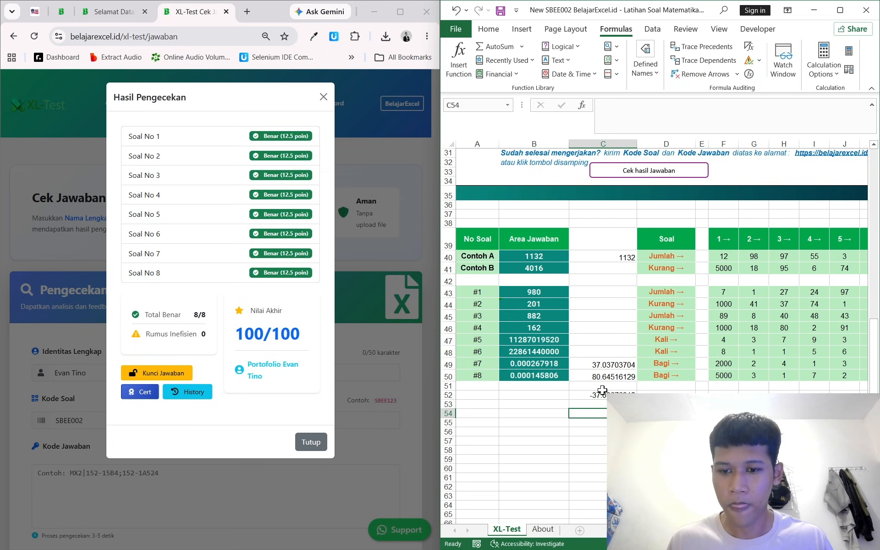
Fill the difference formula from C52 down to C53 to compare the question #8 results.
left_click(623, 387)
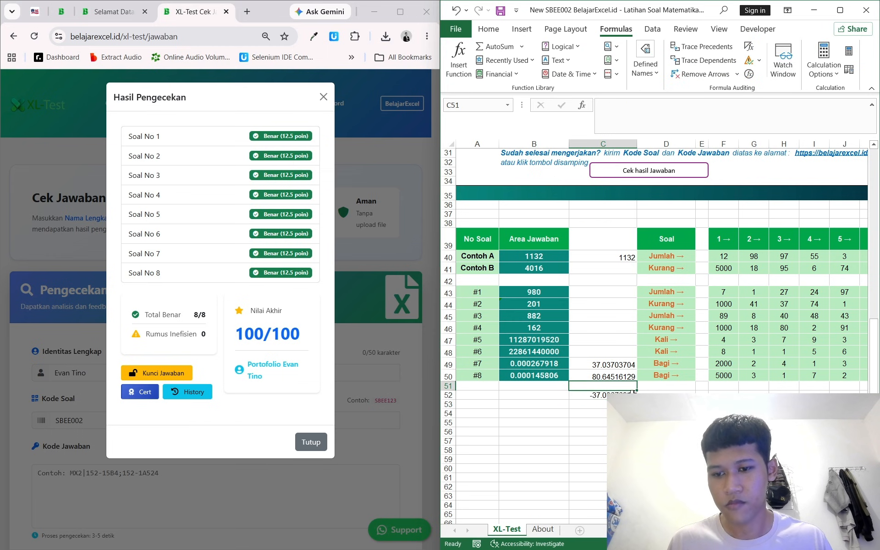
left_click(631, 395)
left_click_drag(637, 400, 637, 407)
left_click(649, 405)
left_click(602, 405)
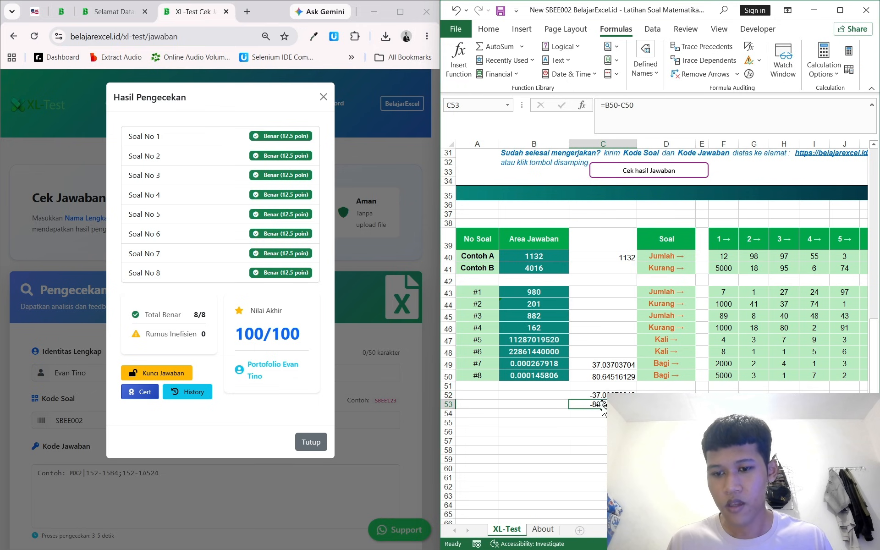
key("Up")
key("Up")
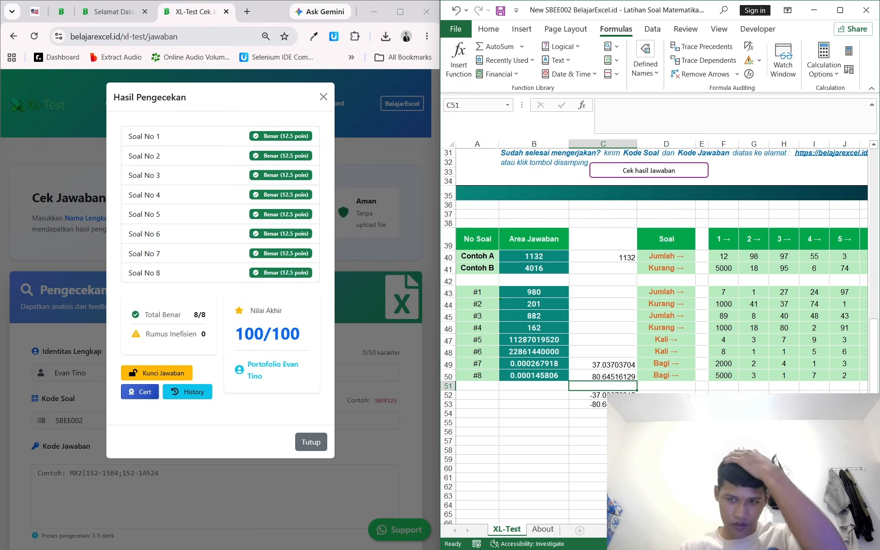
left_click(724, 414)
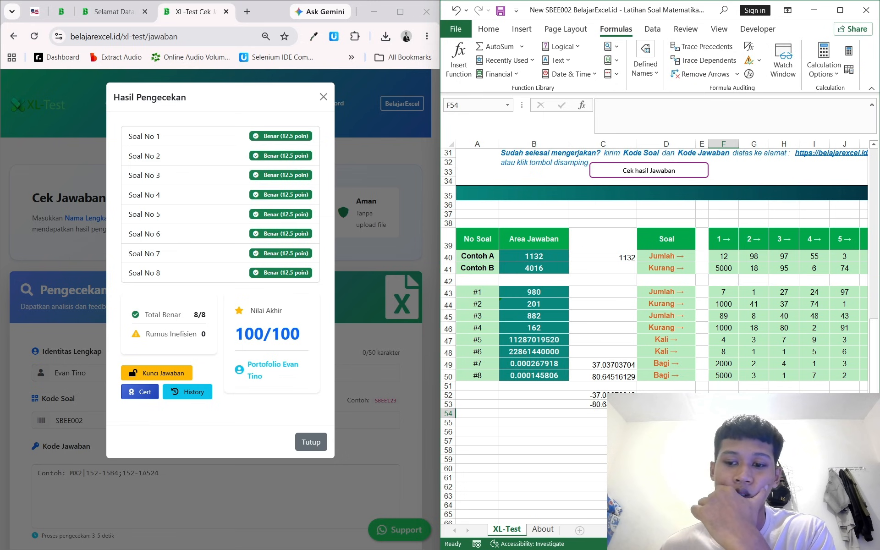
scroll(660, 321, "right", 5)
scroll(660, 321, "left", 5)
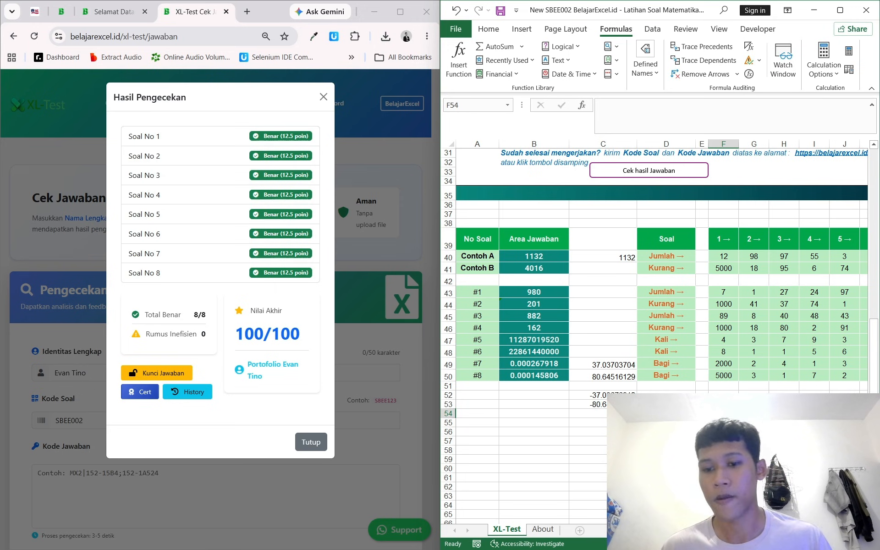
Clear the difference formulas in C52:C53 and the SUM-based division formulas in C49:C50.
left_click_drag(598, 395, 599, 423)
key("Delete")
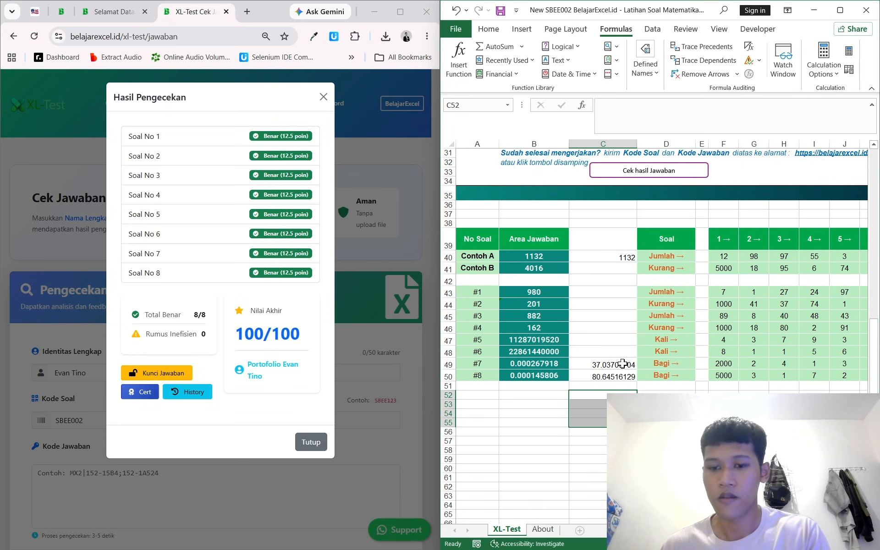
left_click_drag(619, 353, 604, 419)
key("Delete")
Inspect the question #7 and #8 division formulas in B49 and B50 and the empty cells beside them.
left_click(620, 386)
left_click(556, 366)
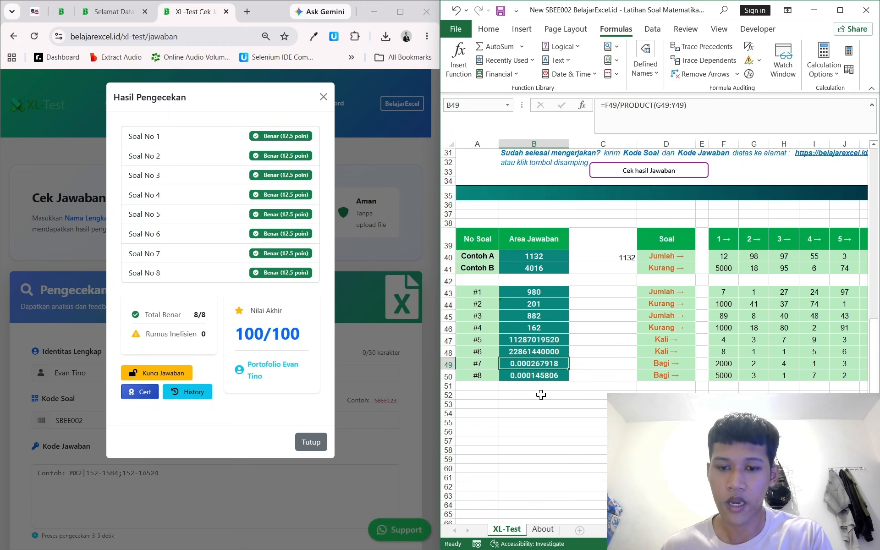
left_click(594, 374)
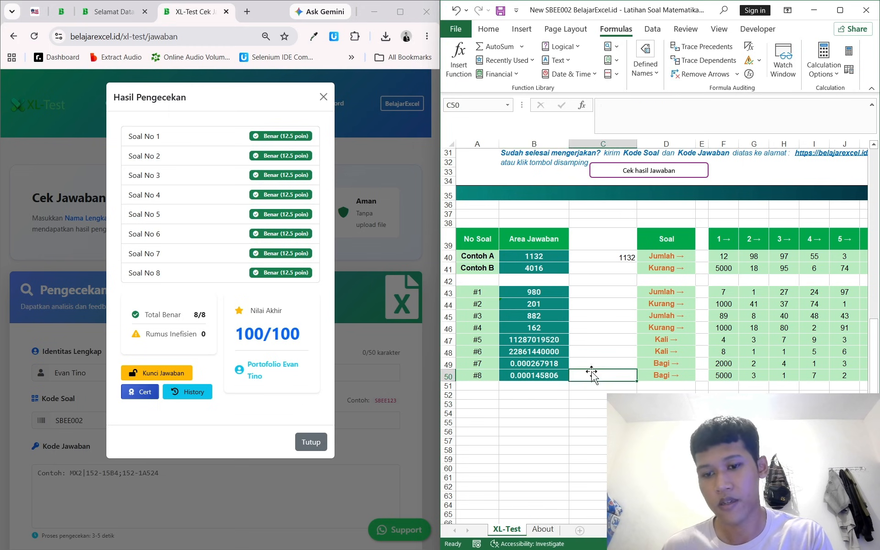
left_click(536, 372)
left_click(576, 365)
left_click(527, 365)
left_click(606, 364)
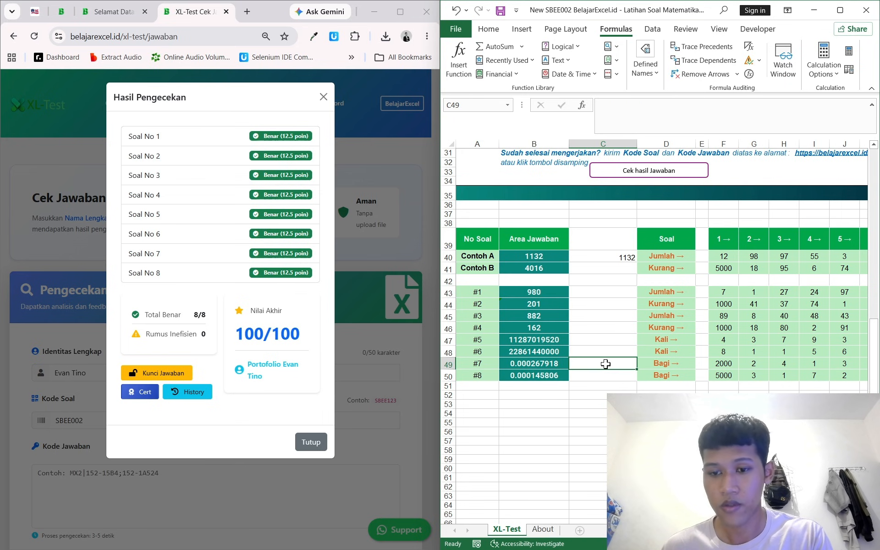
double_click(606, 363)
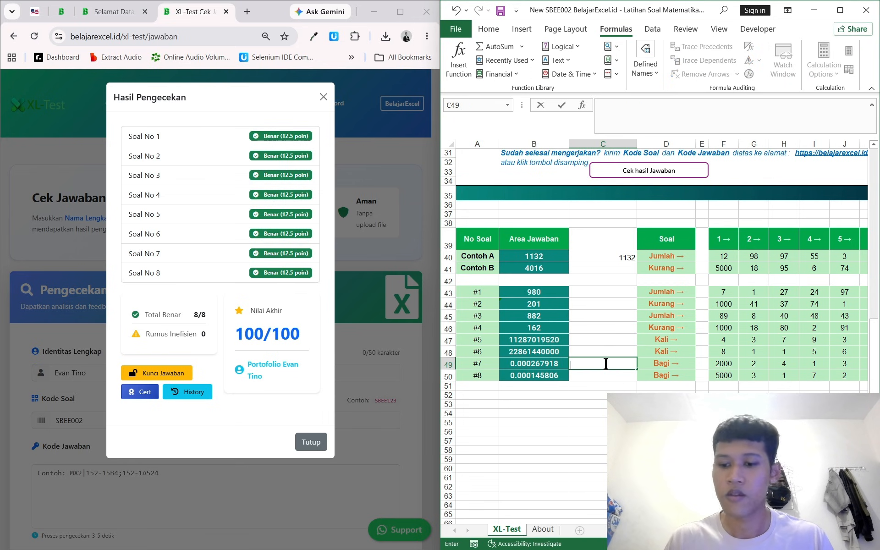
Enter =PRODUCT(G49:Y49) in cell C52 to multiply all the divisors of question #7.
left_click(597, 404)
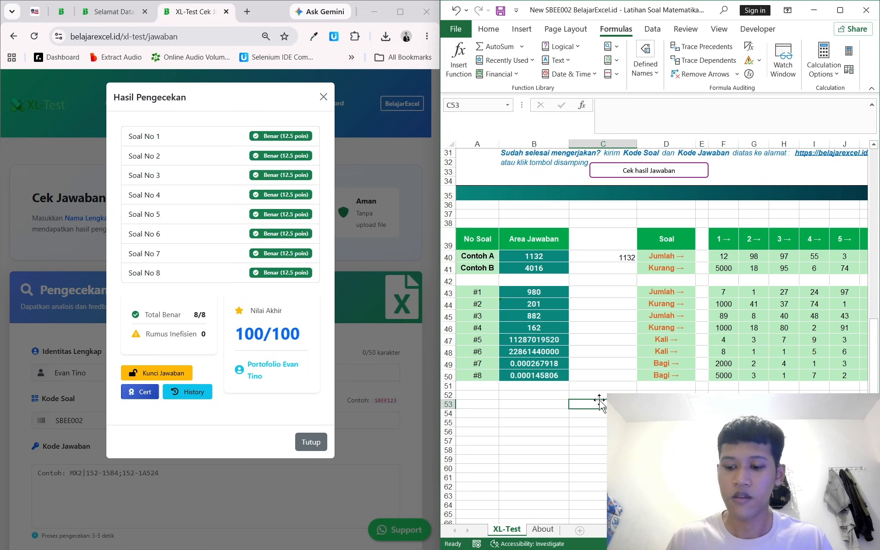
key("Up")
type("=")
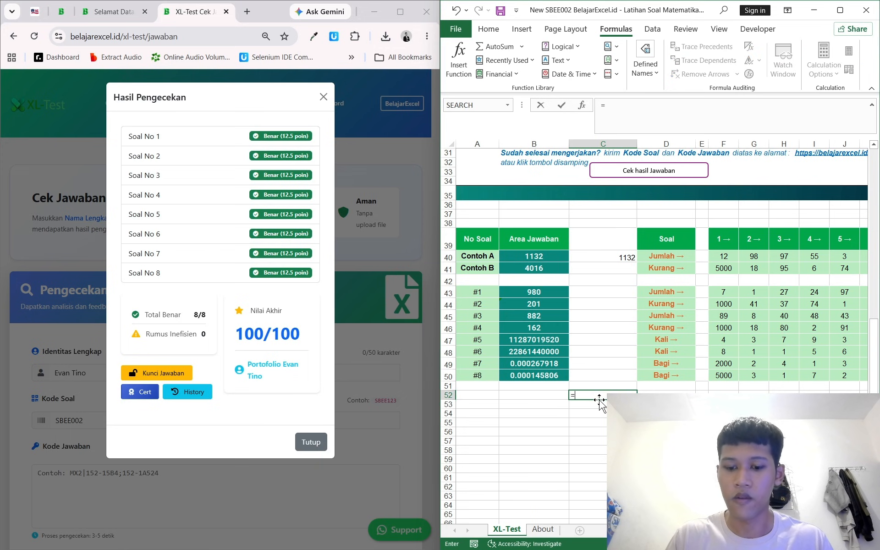
type("product")
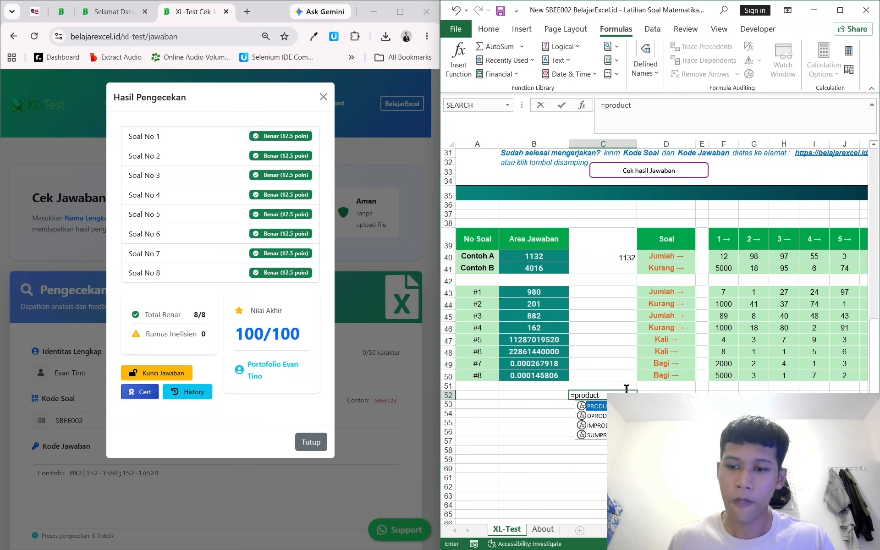
left_click(753, 366)
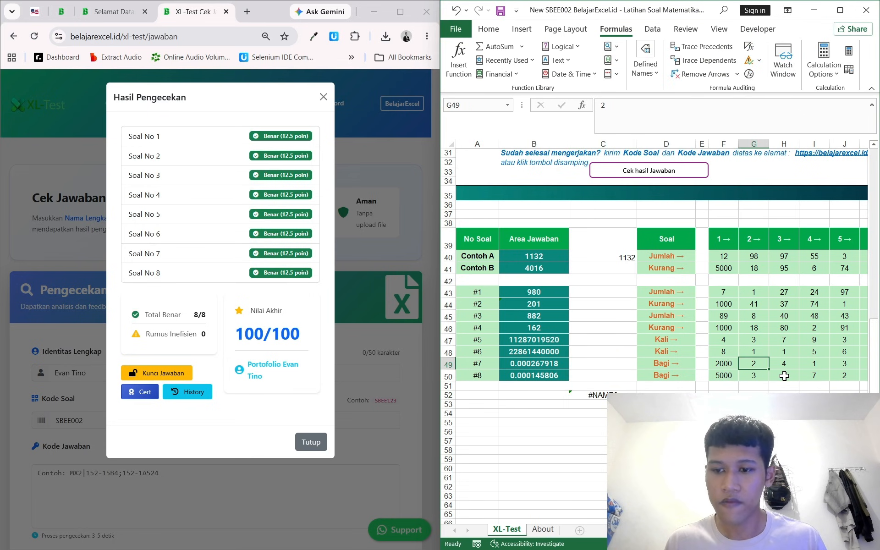
left_click(591, 395)
left_click(630, 114)
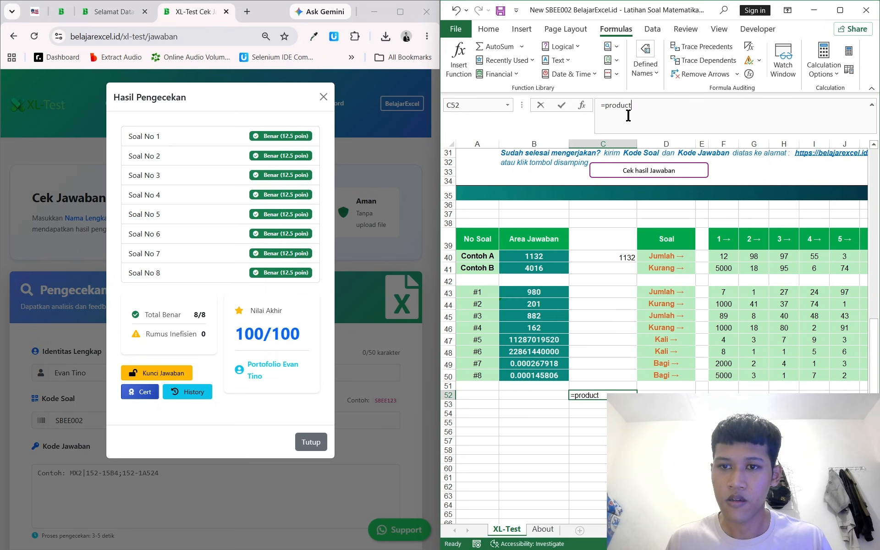
type("(")
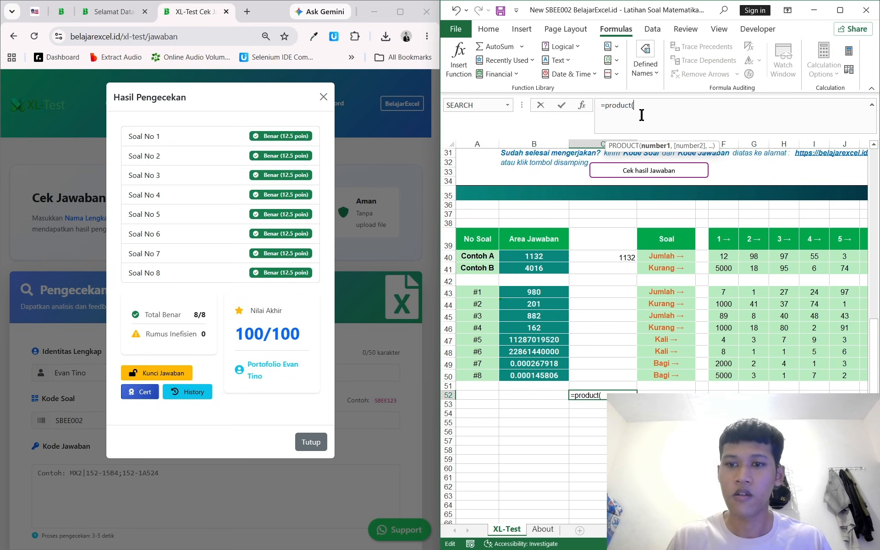
left_click(755, 363)
key("ctrl+shift+Right")
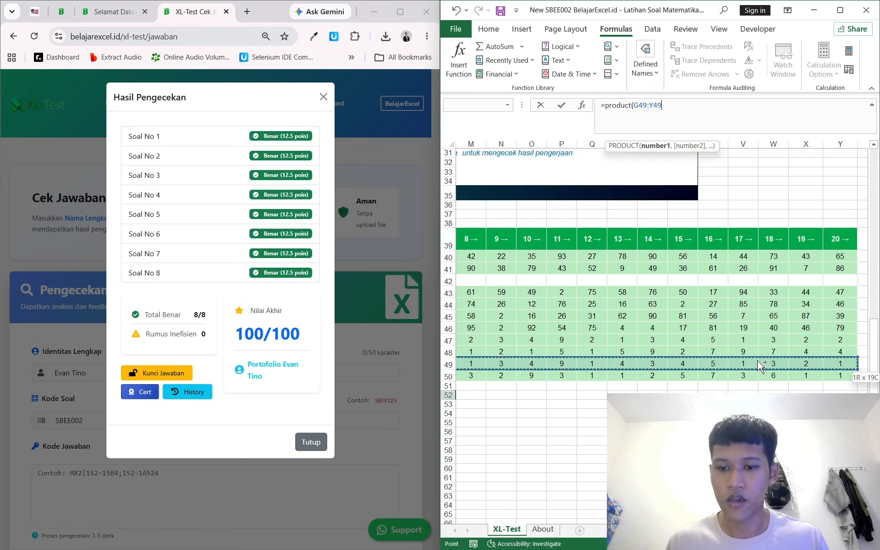
key("Return")
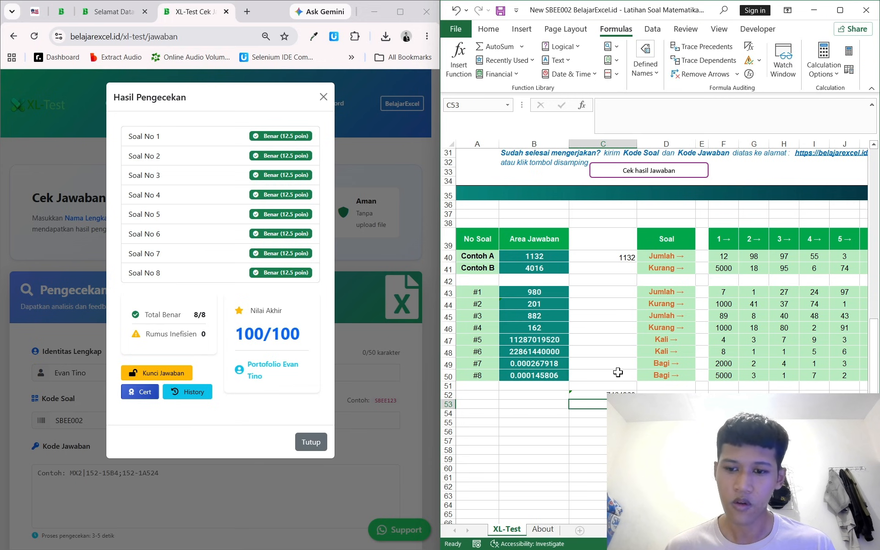
left_click(628, 394)
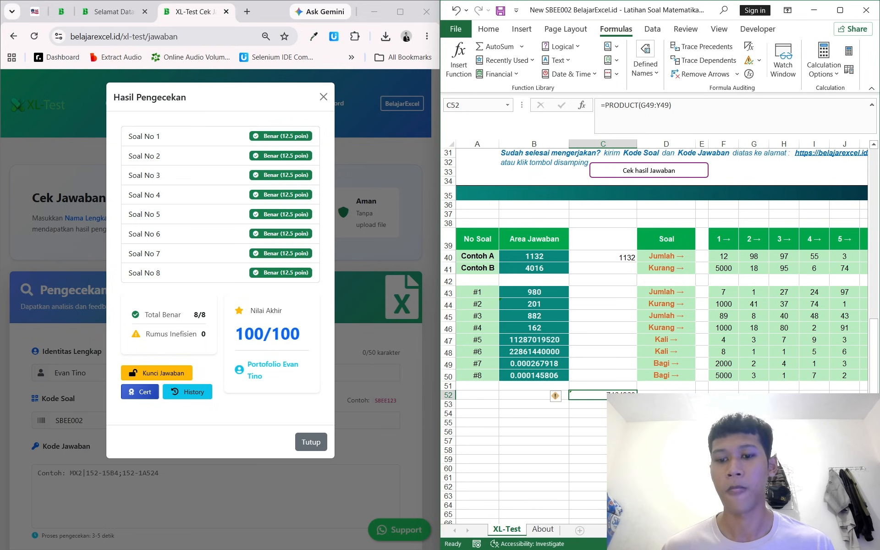
Enter =F49/C52 in cell C53 to divide question #7's first number by the product of its divisors.
left_click(604, 413)
left_click(603, 404)
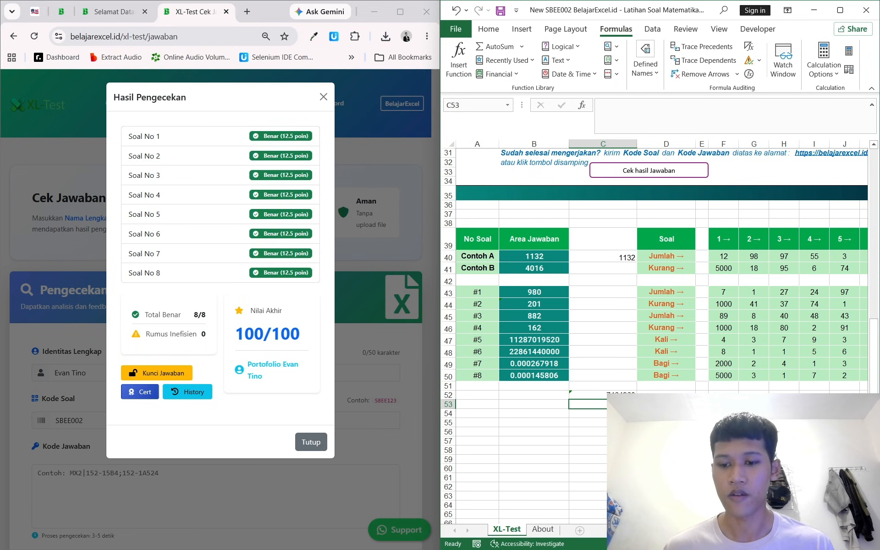
type("=")
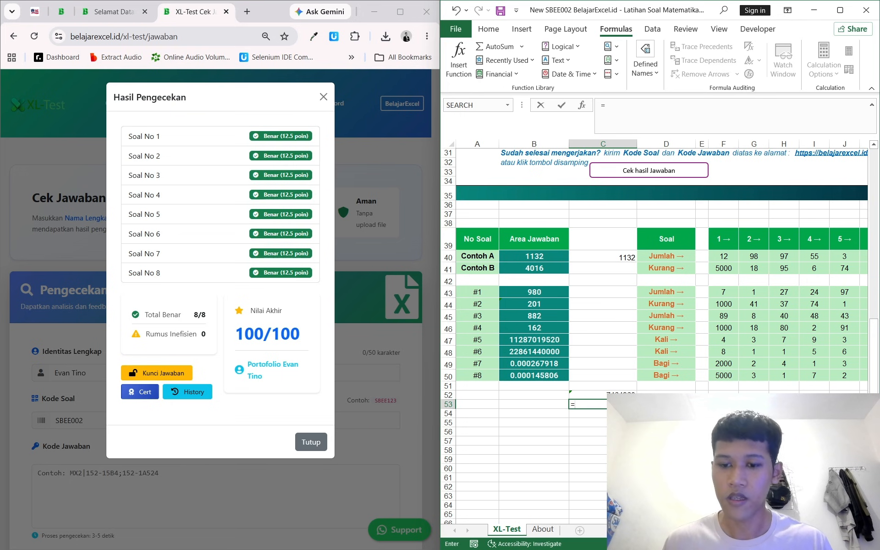
left_click(726, 363)
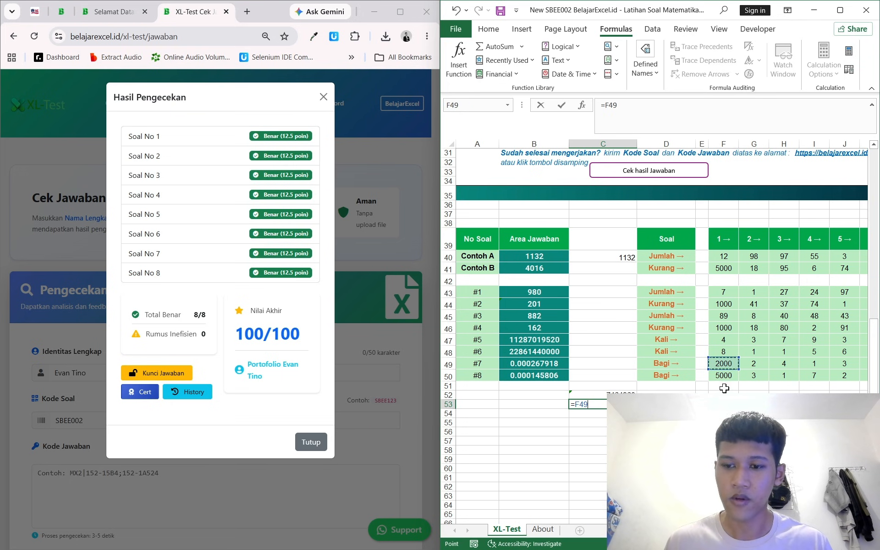
type("/")
left_click(615, 390)
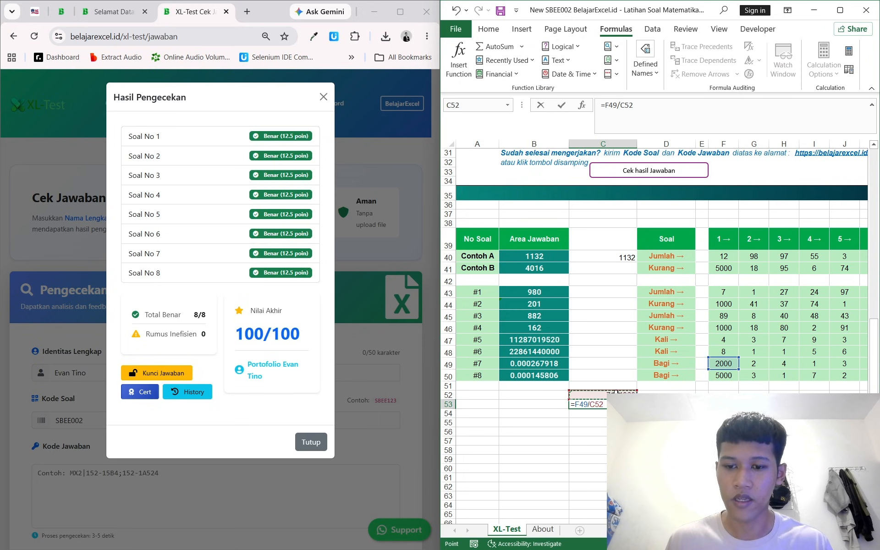
key("Return")
left_click(644, 404)
left_click(624, 404)
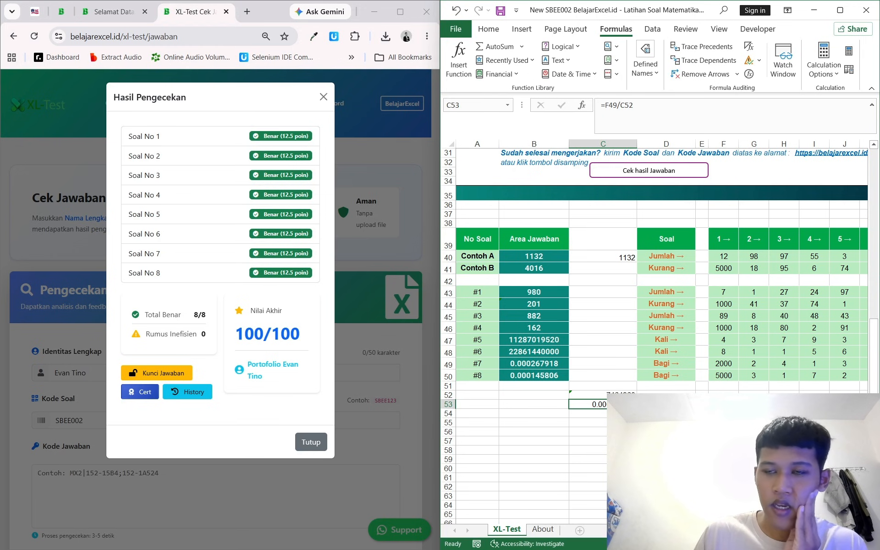
Clear the trial product and division formulas from cells C52:C54.
left_click(645, 413)
left_click_drag(606, 392, 582, 414)
key("Delete")
scroll(534, 321, "down", 2, "ctrl")
scroll(534, 321, "up", 10)
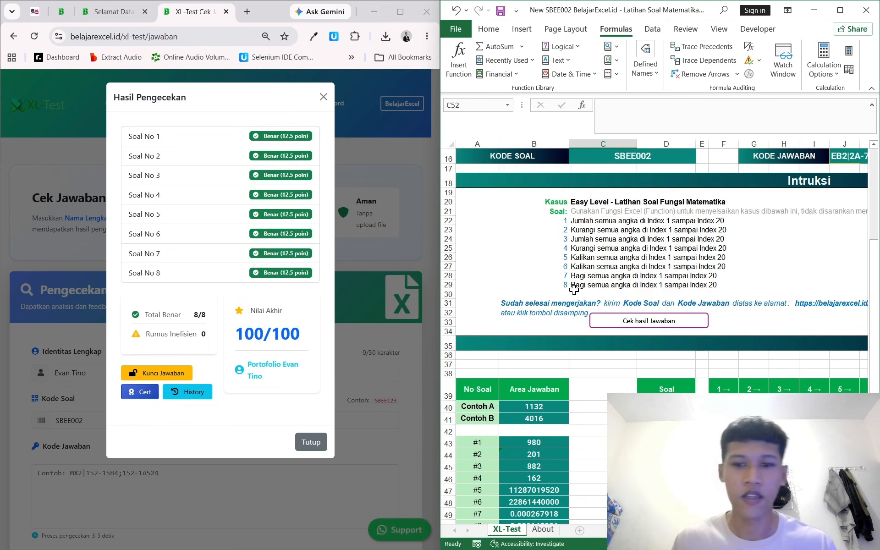
scroll(654, 247, "down", 4)
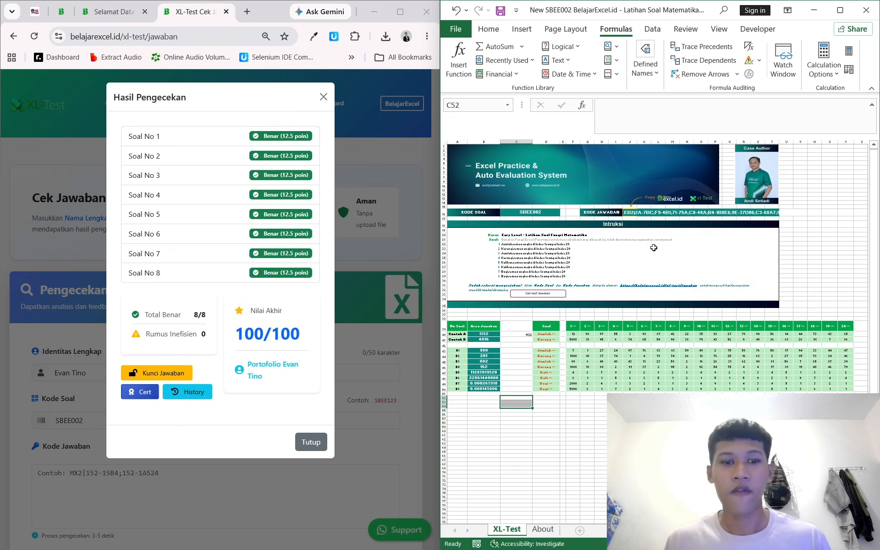
scroll(653, 247, "up", 3, "ctrl")
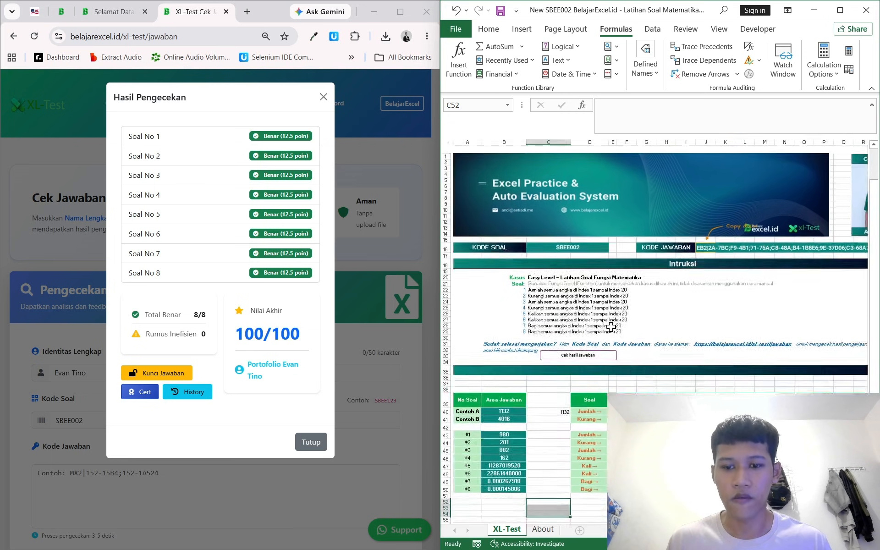
scroll(611, 327, "down", 3, "ctrl")
scroll(610, 327, "up", 2, "ctrl")
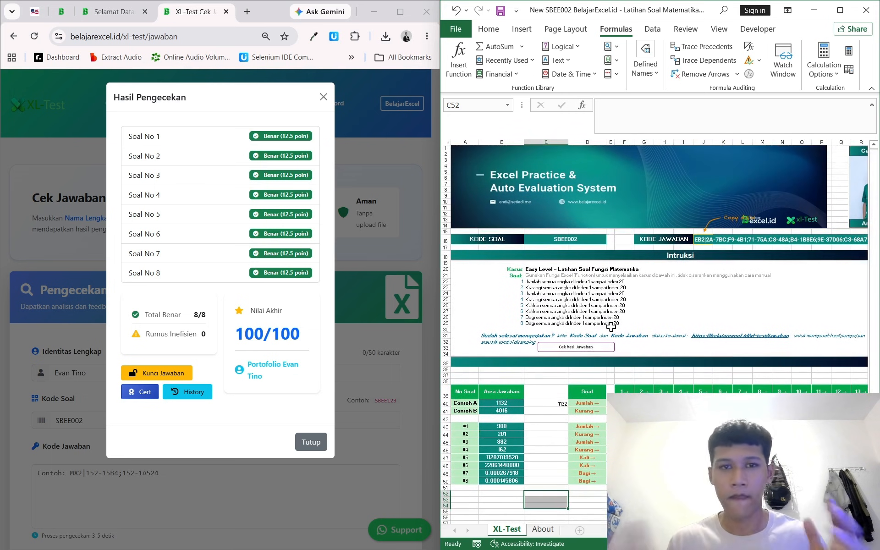